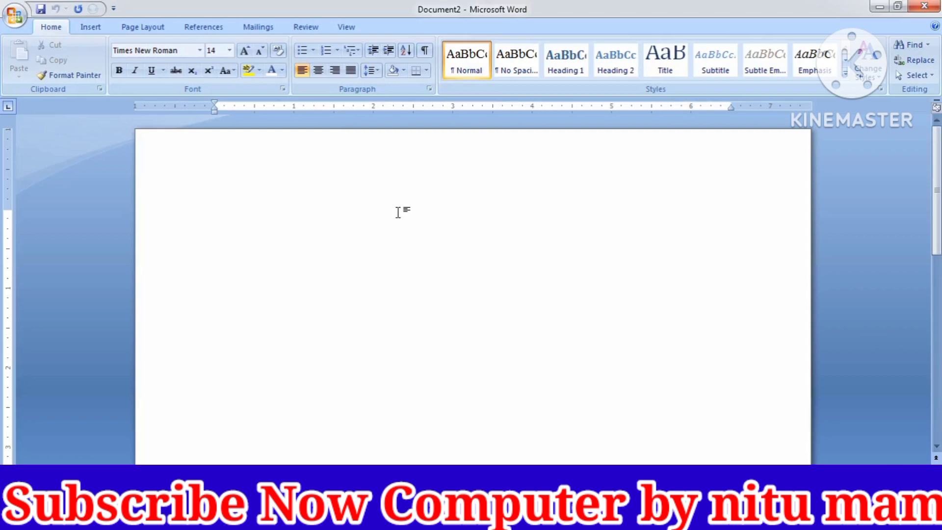
# Step: Set the paper size to A5 and apply the Narrow margin preset (0.5" all sides)
pyautogui.click(150, 27)
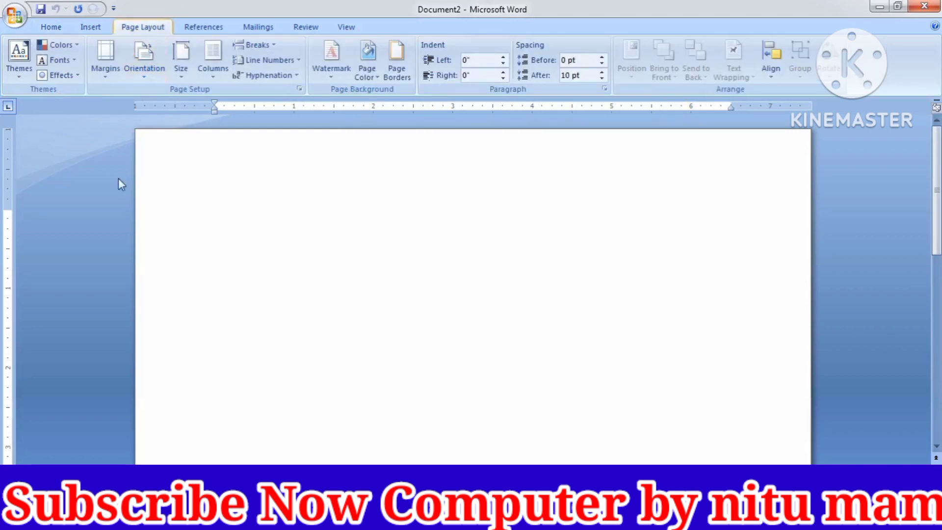
pyautogui.click(182, 72)
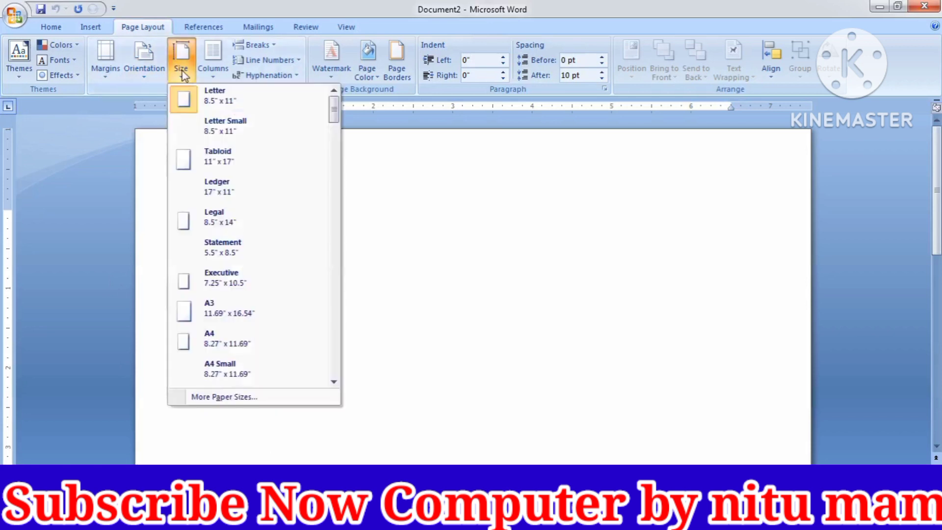
pyautogui.click(333, 381)
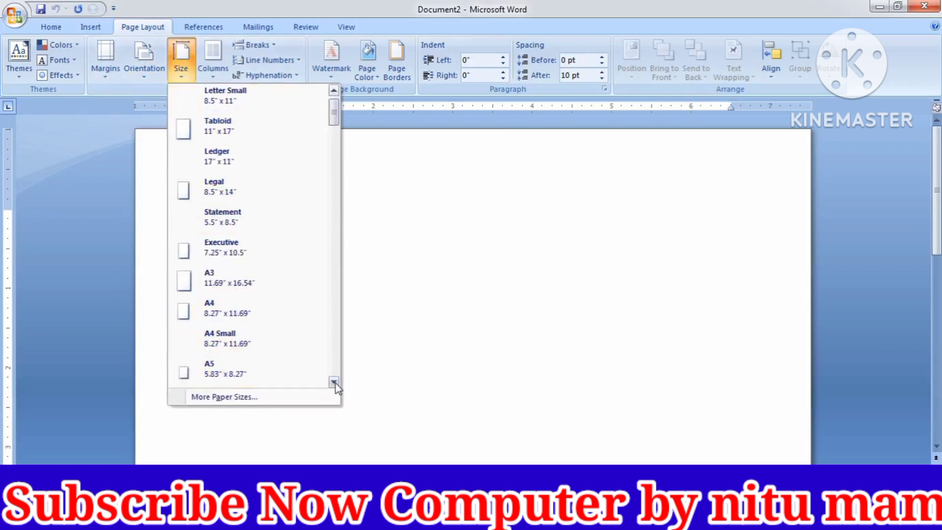
pyautogui.click(255, 376)
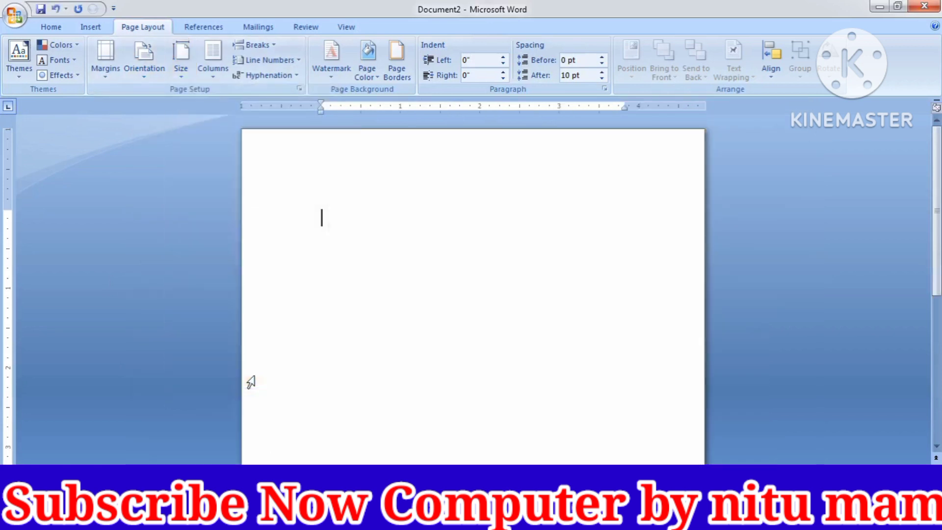
pyautogui.click(103, 71)
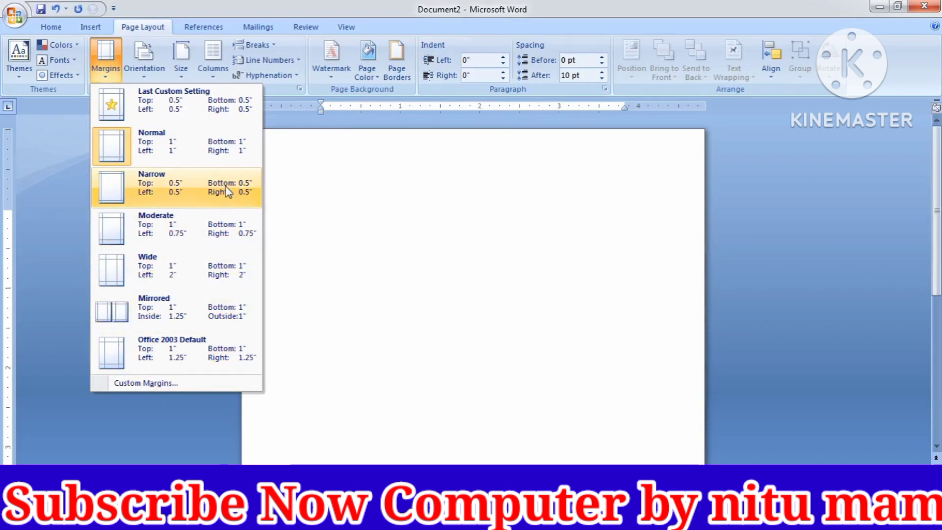
pyautogui.click(226, 186)
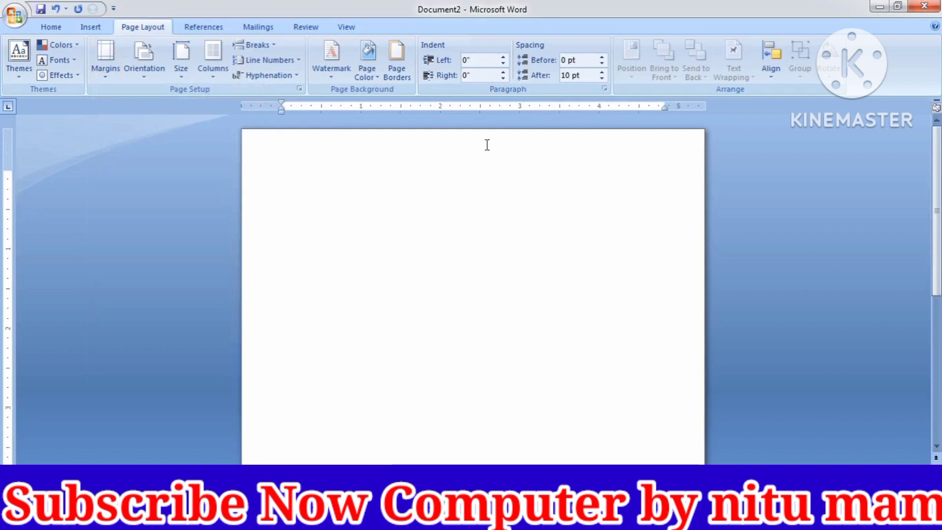
# Step: Apply a Box page border 4½ pt wide to the whole document
pyautogui.click(397, 69)
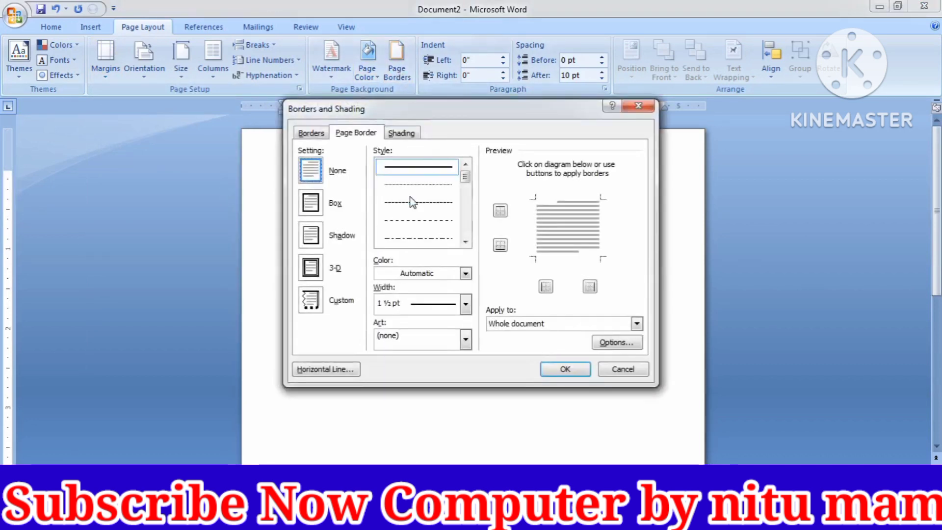
pyautogui.click(314, 201)
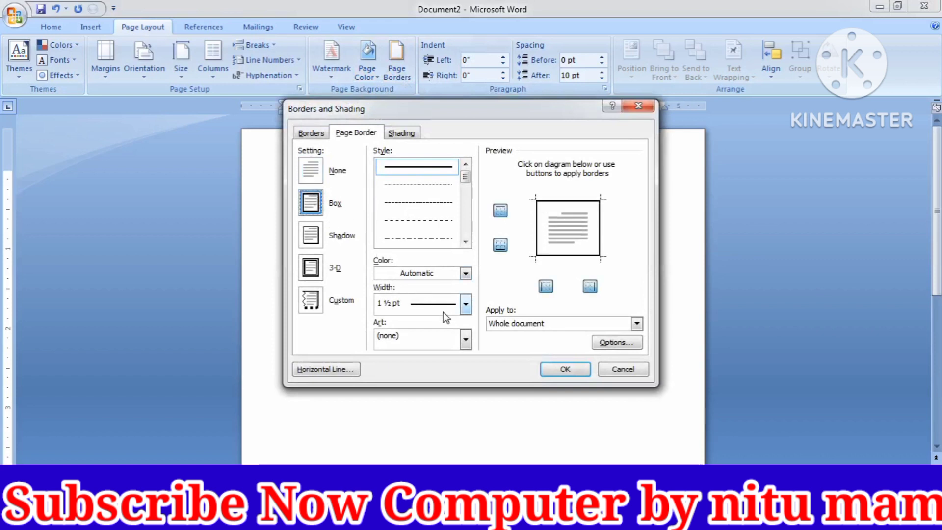
pyautogui.click(465, 305)
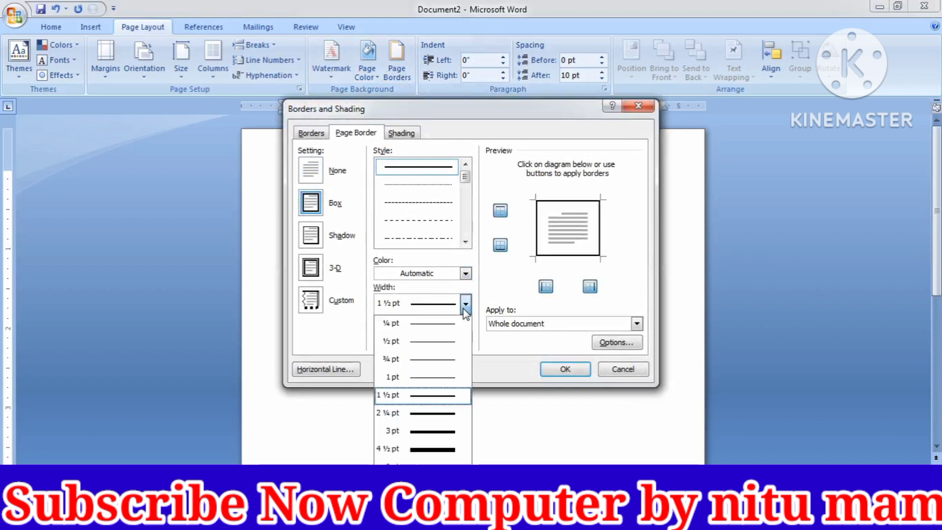
pyautogui.click(405, 449)
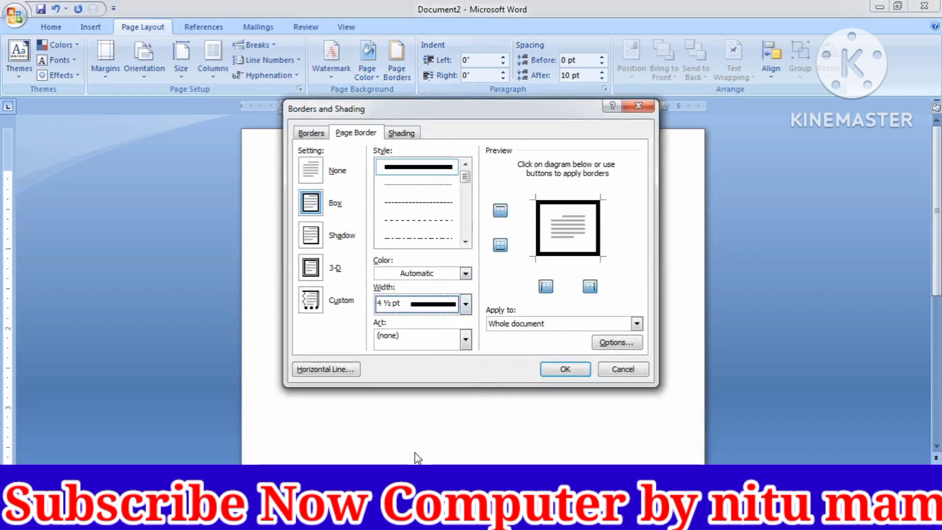
pyautogui.click(564, 368)
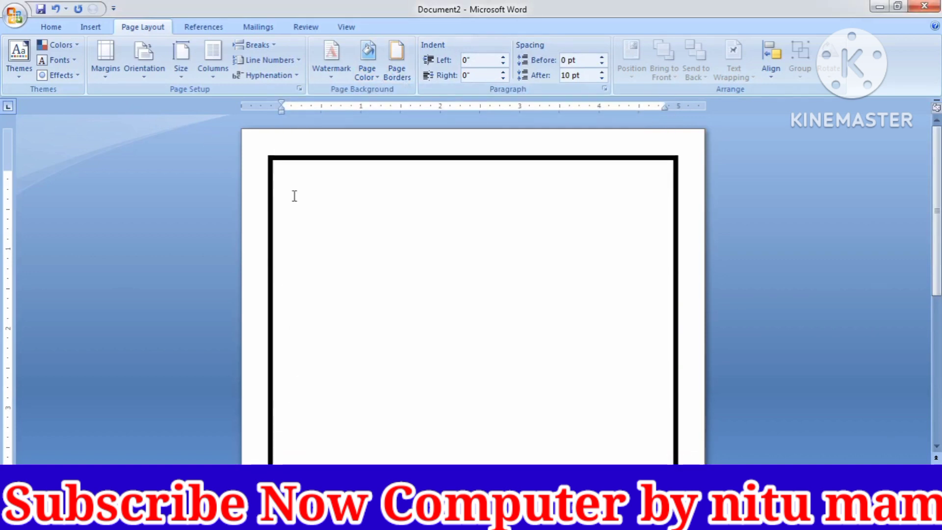
# Step: Insert a 4×5 table and drag its first row's bottom edge down to make it tall
pyautogui.click(91, 27)
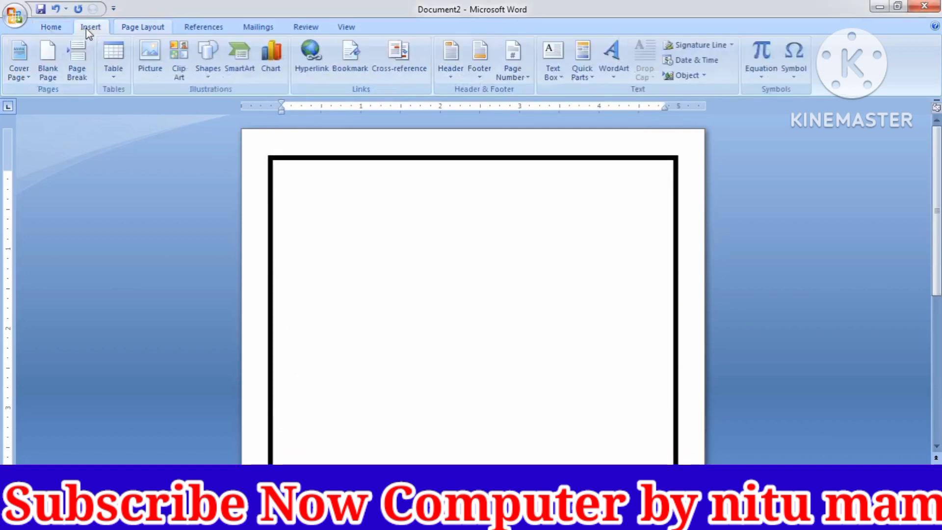
pyautogui.click(113, 77)
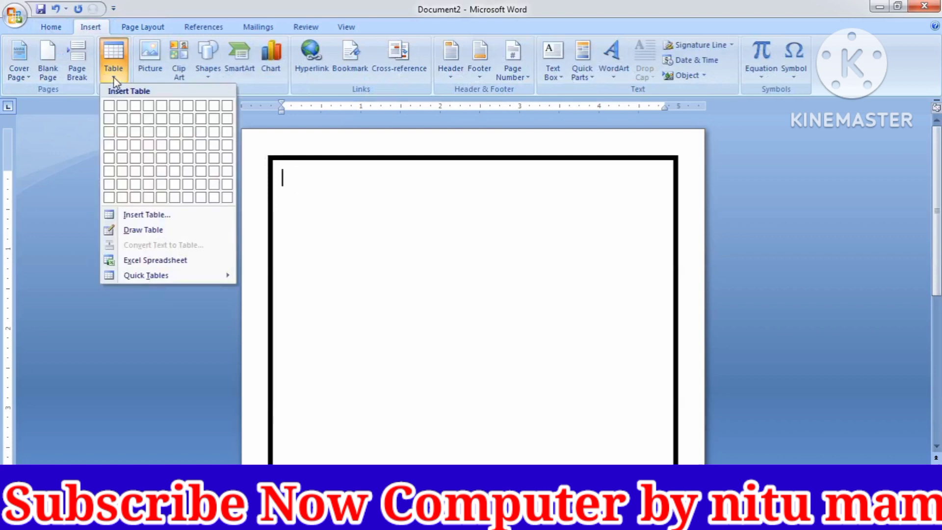
pyautogui.click(150, 164)
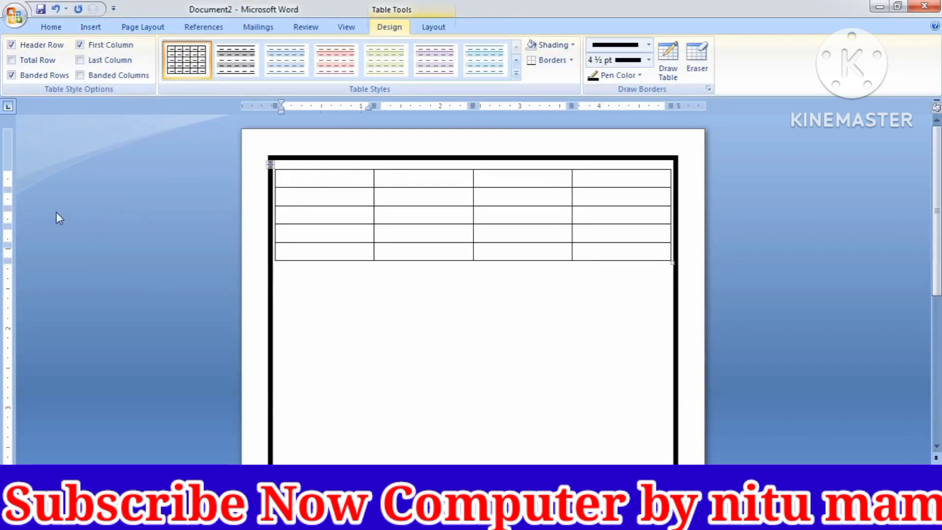
pyautogui.moveTo(4, 188); pyautogui.dragTo(15, 337)
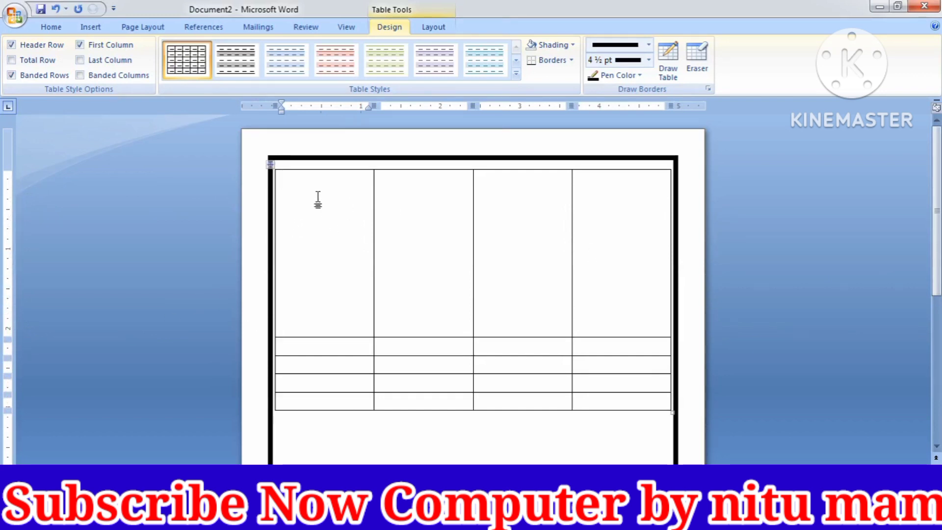
# Step: Apply 1½ pt All Borders to the table and drag it up toward the page border
pyautogui.click(271, 165)
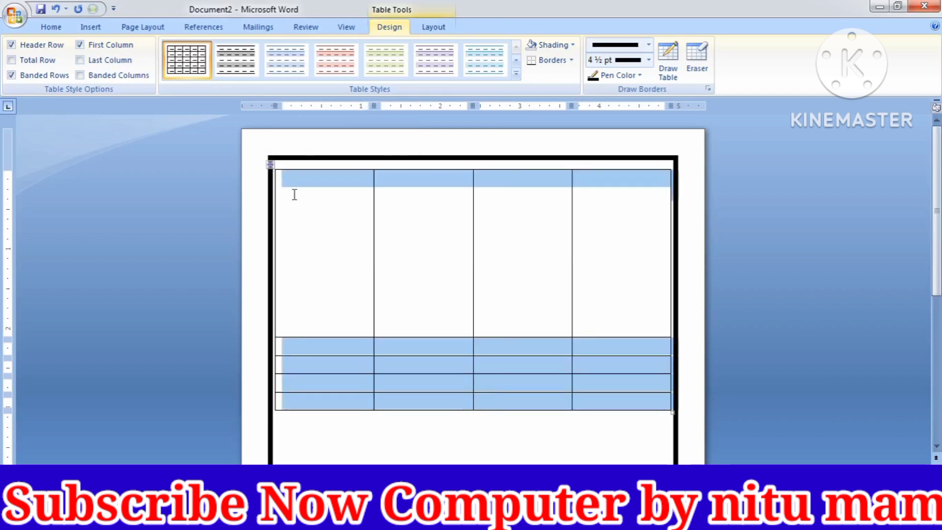
pyautogui.click(648, 59)
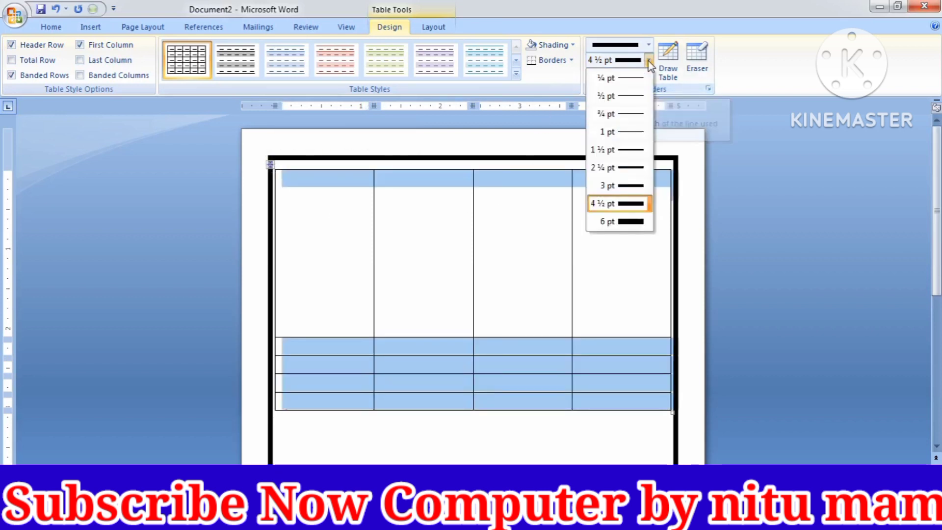
pyautogui.click(622, 152)
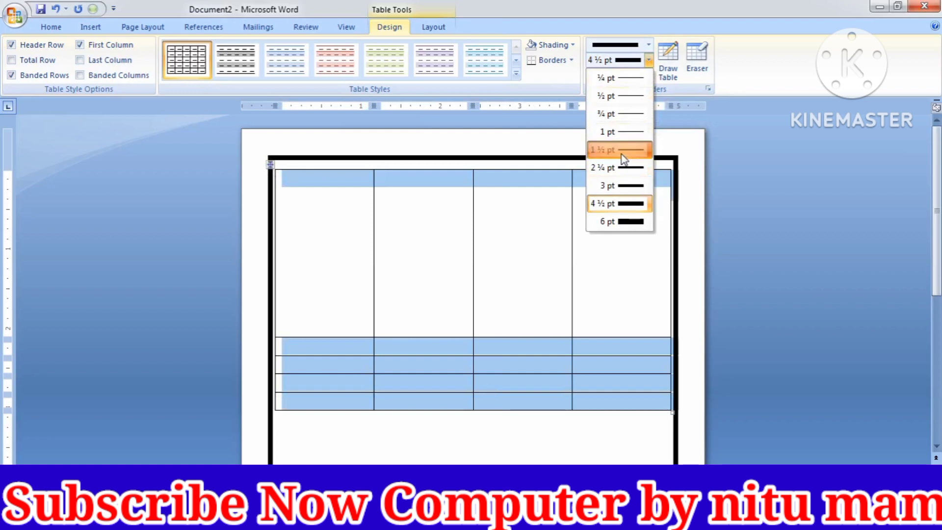
pyautogui.click(573, 60)
pyautogui.click(566, 153)
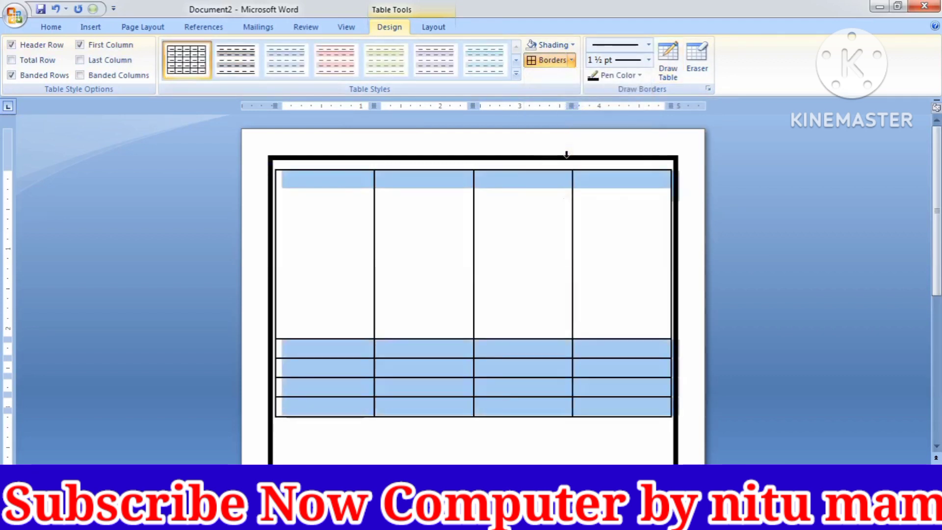
pyautogui.click(326, 196)
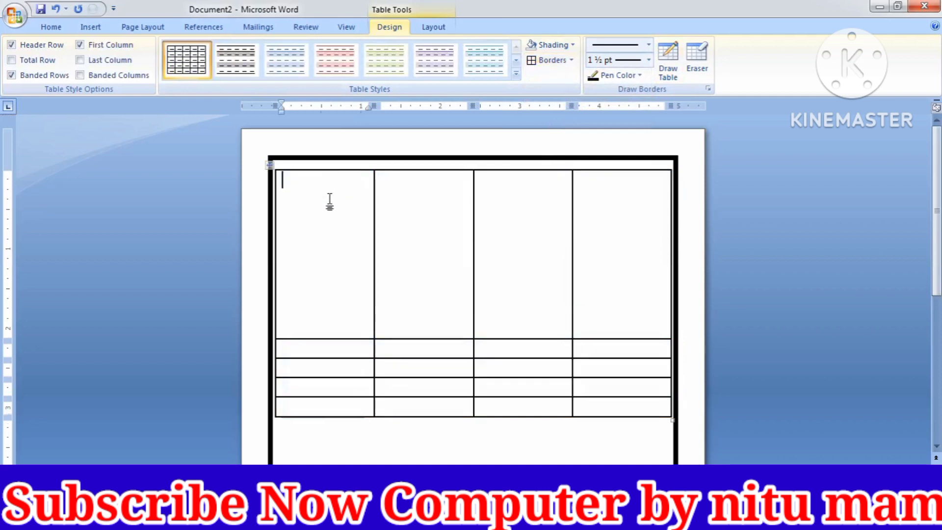
pyautogui.moveTo(10, 174); pyautogui.dragTo(15, 166)
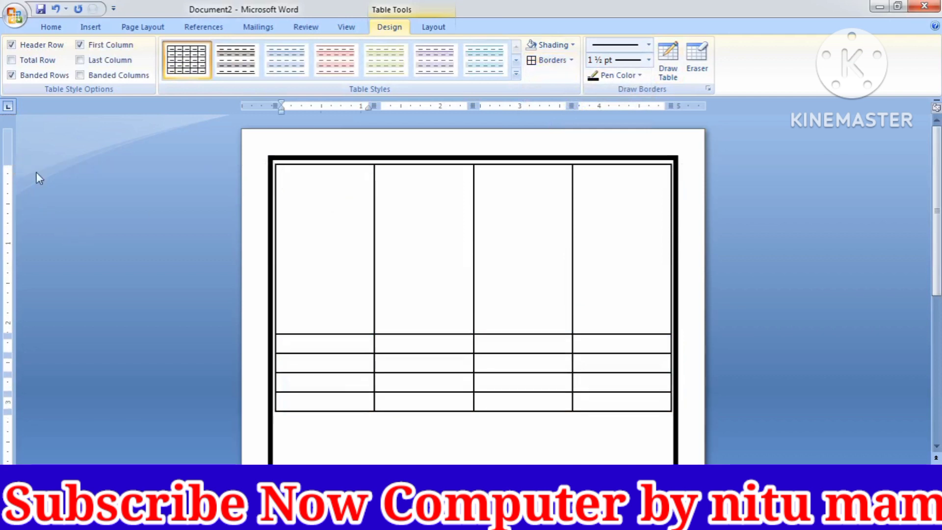
# Step: Erase the three vertical dividers in the table's top row to merge it into one cell
pyautogui.click(698, 62)
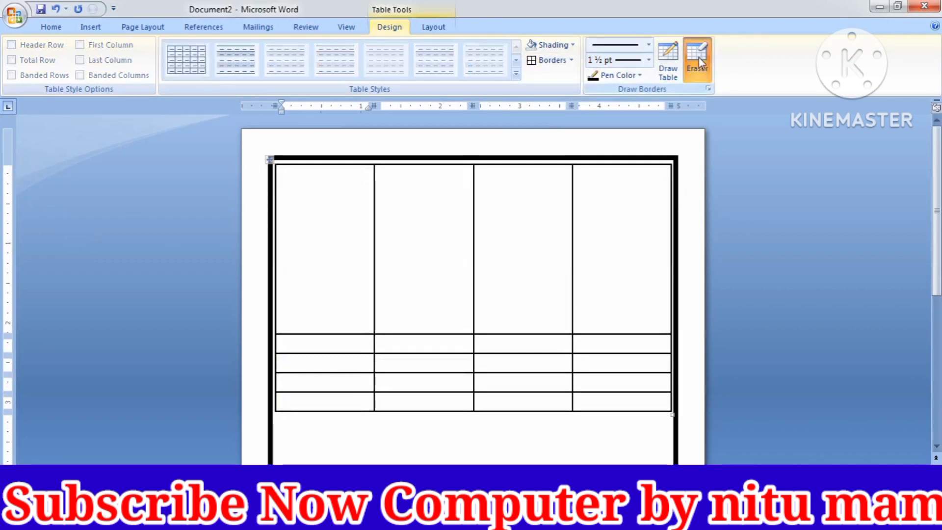
pyautogui.click(573, 218)
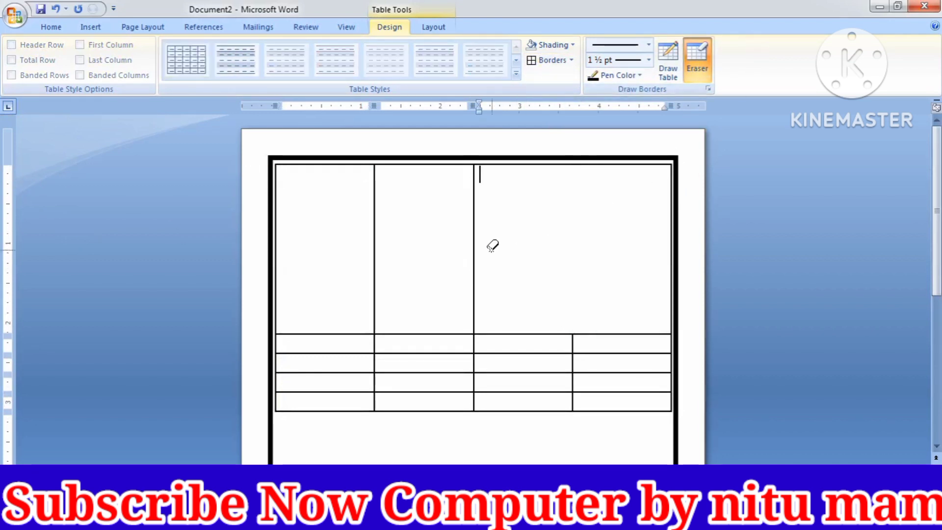
pyautogui.click(473, 239)
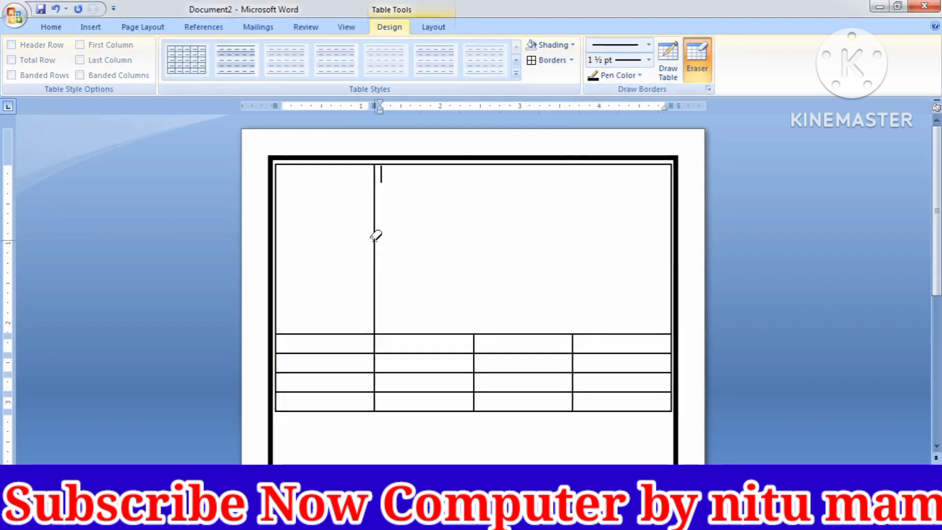
pyautogui.click(374, 236)
pyautogui.click(696, 56)
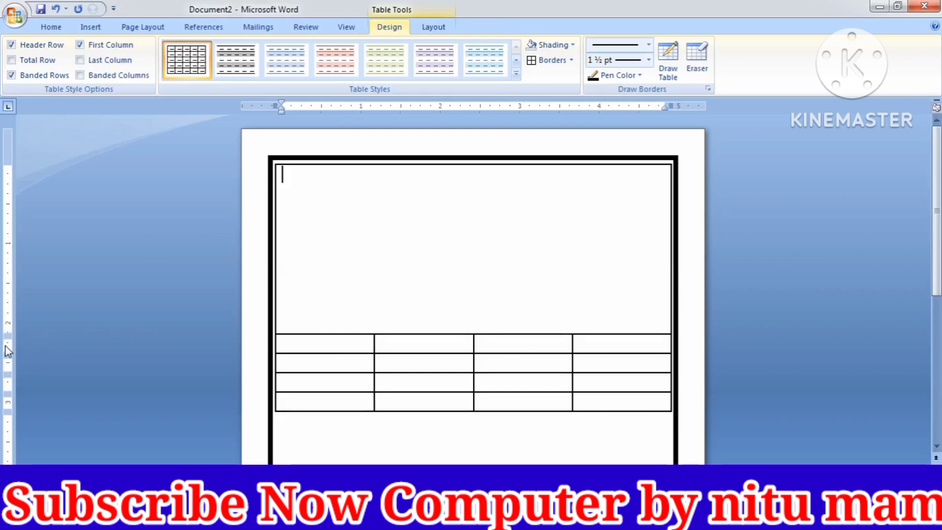
# Step: Drag the merged top row's bottom edge further down to make it taller
pyautogui.click(319, 341)
pyautogui.moveTo(326, 333); pyautogui.dragTo(320, 371)
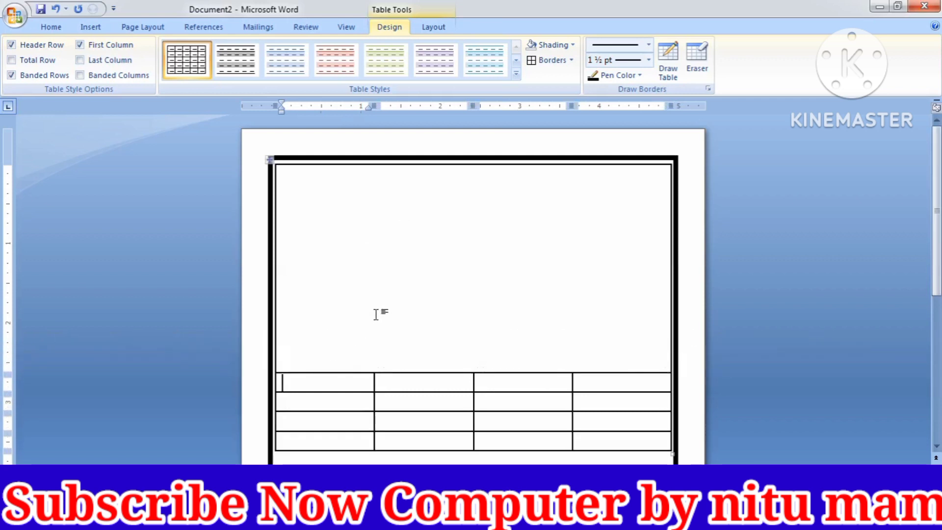
pyautogui.click(296, 185)
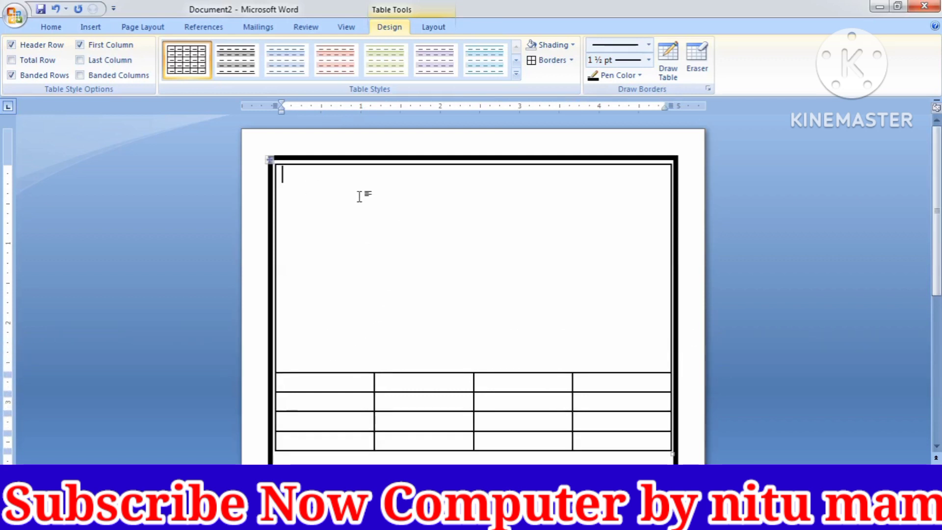
pyautogui.click(95, 29)
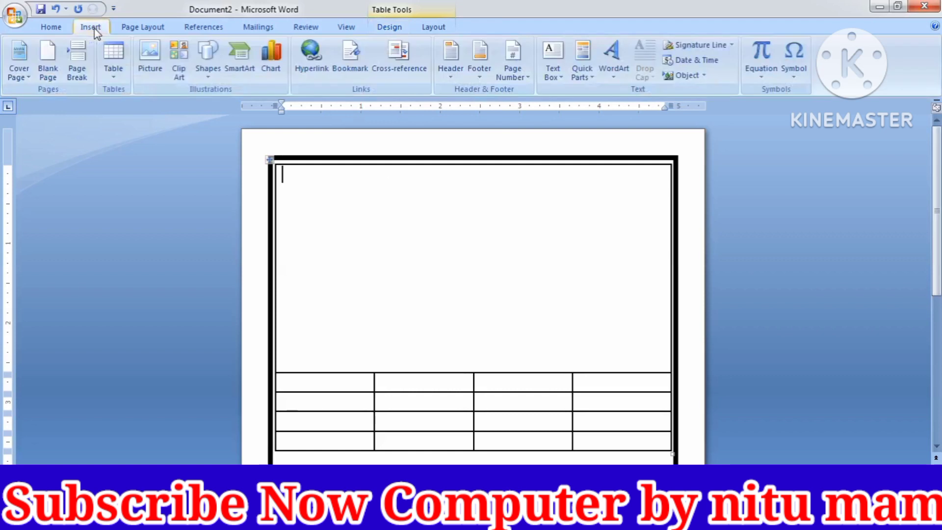
# Step: Draw a small text box at the top-left of the large merged top cell
pyautogui.click(207, 75)
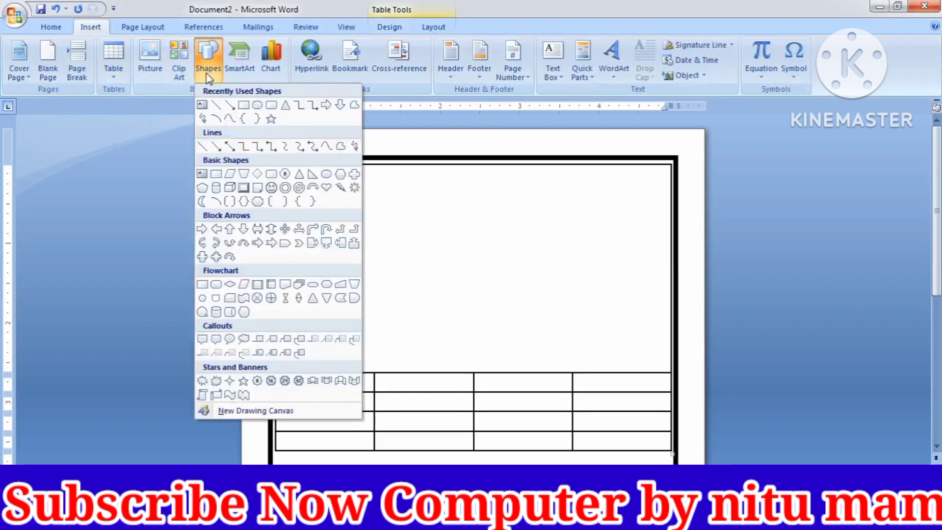
pyautogui.click(202, 104)
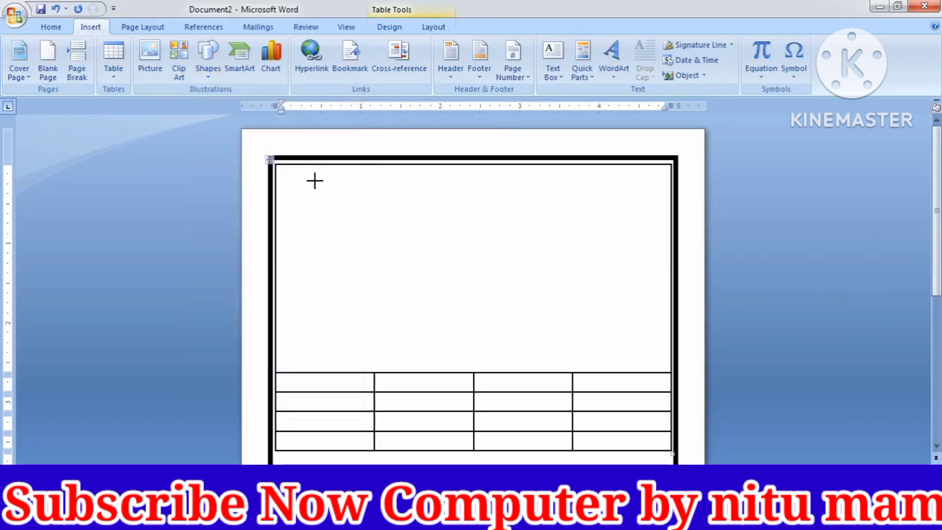
pyautogui.moveTo(284, 171); pyautogui.dragTo(418, 202)
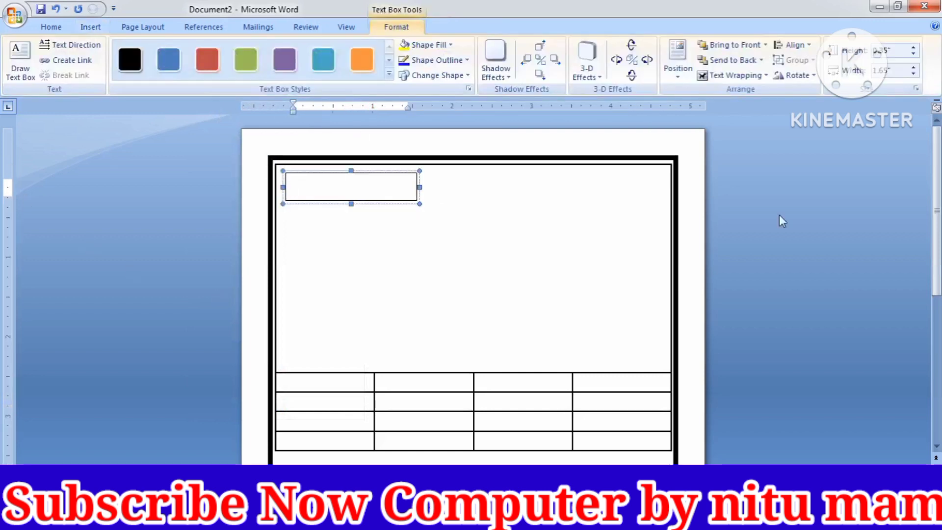
pyautogui.scroll(1, 474, 295)
pyautogui.scroll(1, 473, 294)
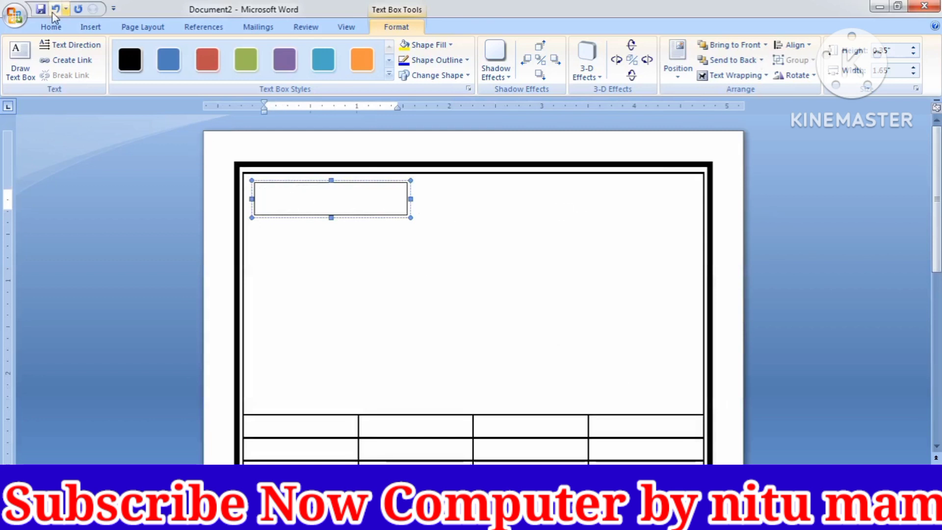
# Step: Switch to the Kruti Dev 041 font and type the proprietor's name, titled प्रो0, in the text box
pyautogui.click(60, 29)
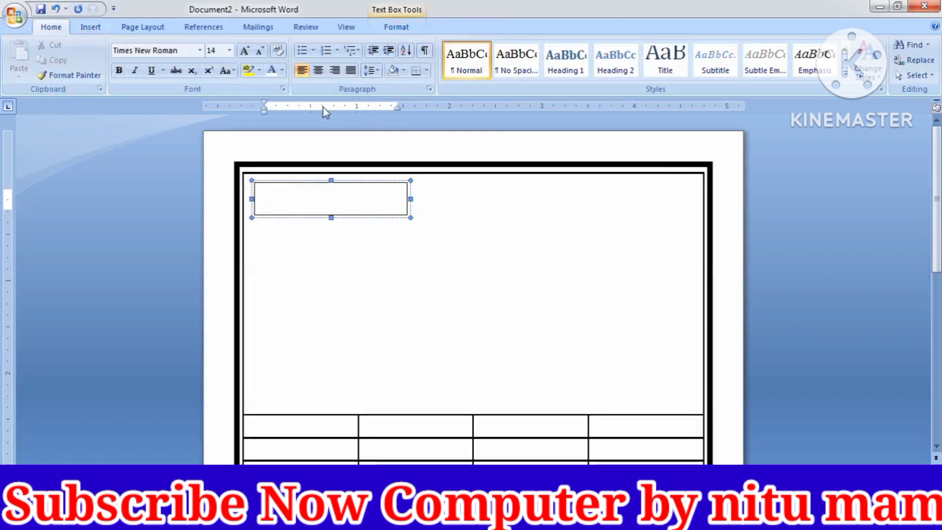
pyautogui.click(199, 51)
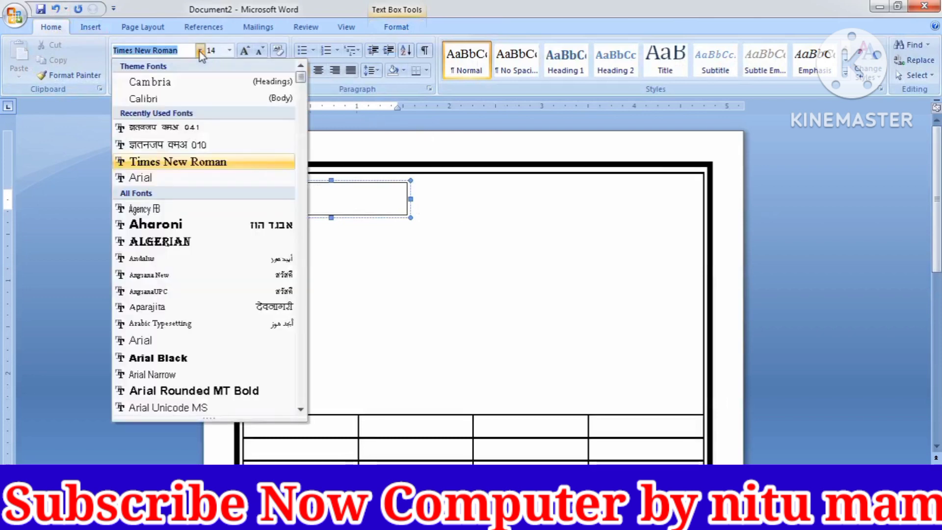
pyautogui.click(189, 128)
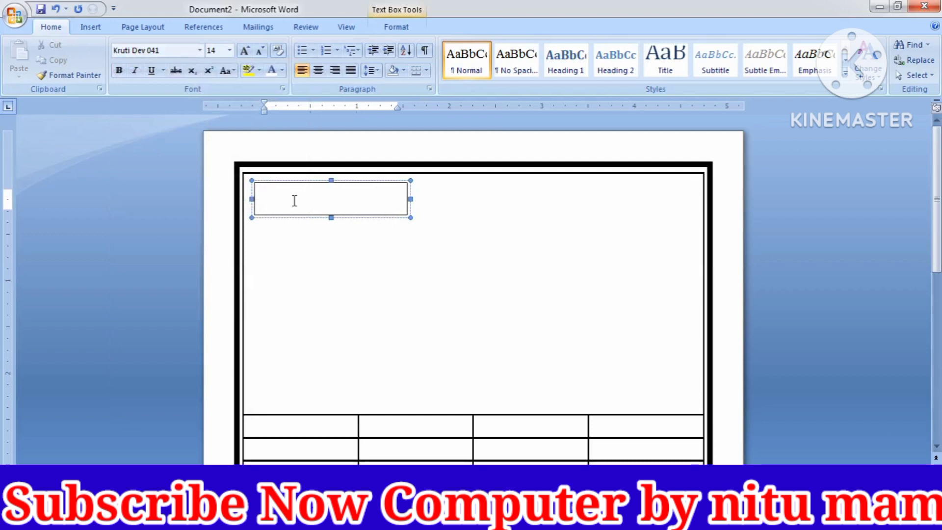
pyautogui.write('i')
pyautogui.press('BackSpace')
pyautogui.write('s0')
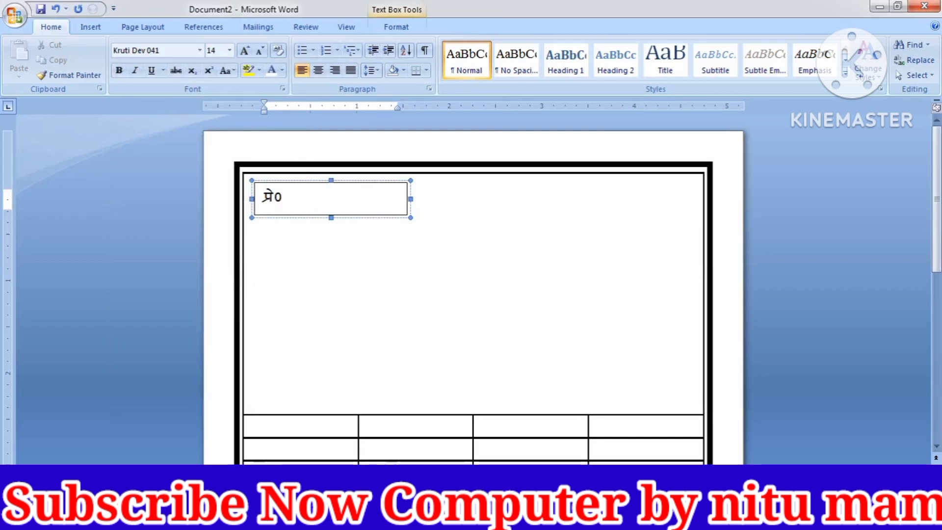
pyautogui.press('BackSpace')
pyautogui.press('BackSpace')
pyautogui.write('ks0 ')
pyautogui.write('fot;')
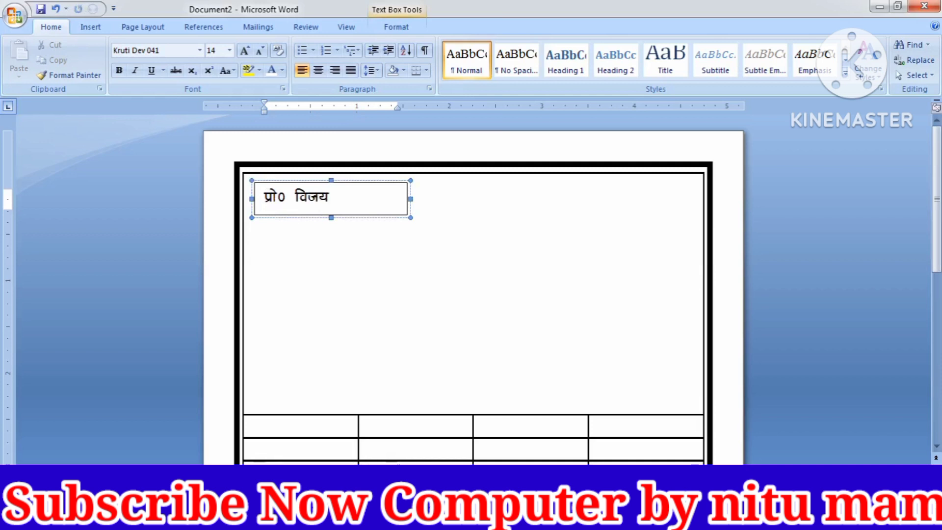
pyautogui.write(' i')
# Step: Make the proprietor's name bold and select its text box as an object
pyautogui.moveTo(376, 197); pyautogui.dragTo(263, 198)
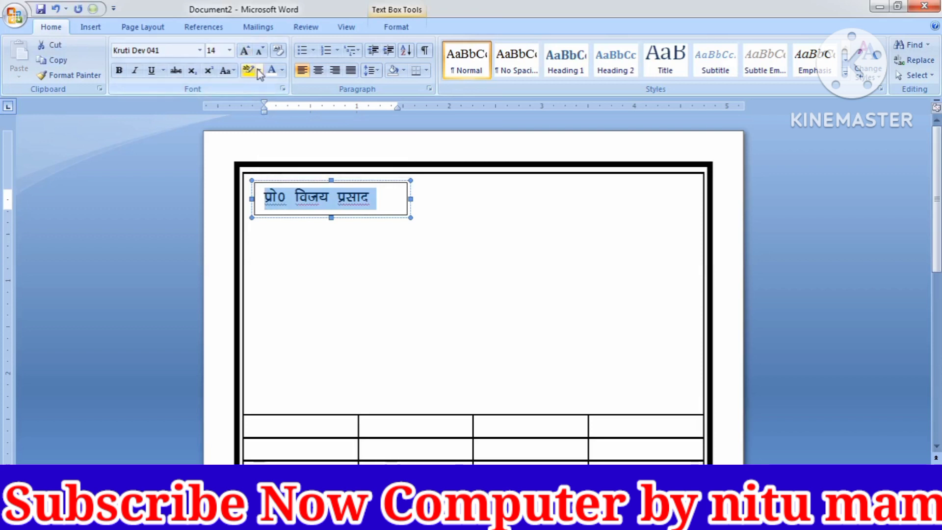
pyautogui.click(119, 71)
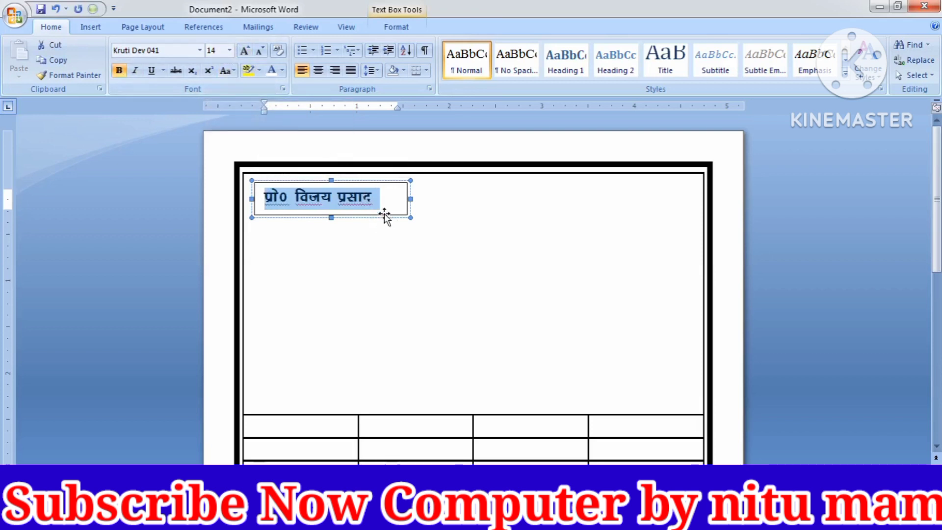
pyautogui.click(407, 235)
pyautogui.click(391, 204)
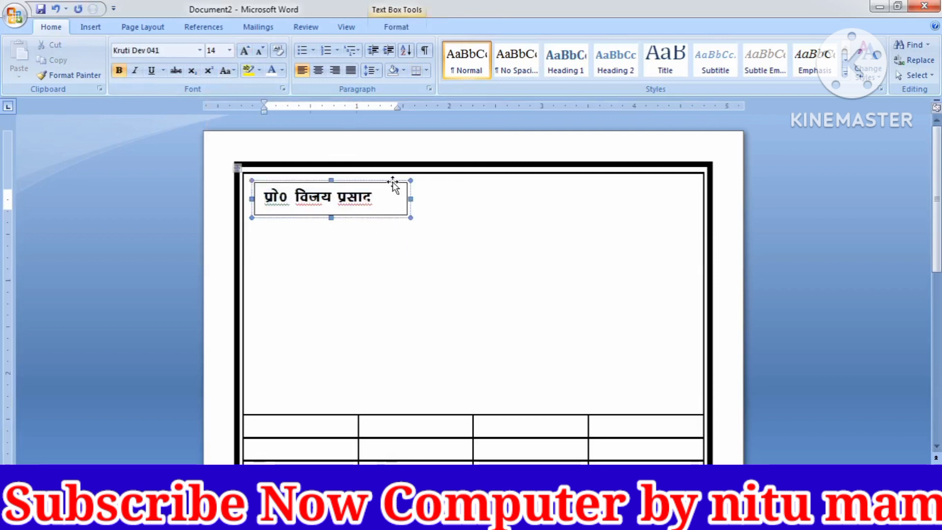
pyautogui.click(392, 182)
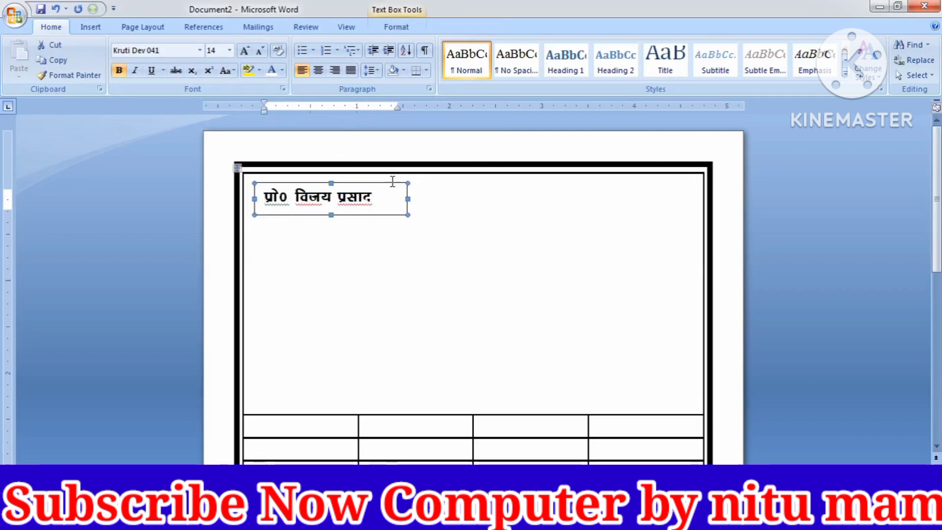
pyautogui.click(398, 27)
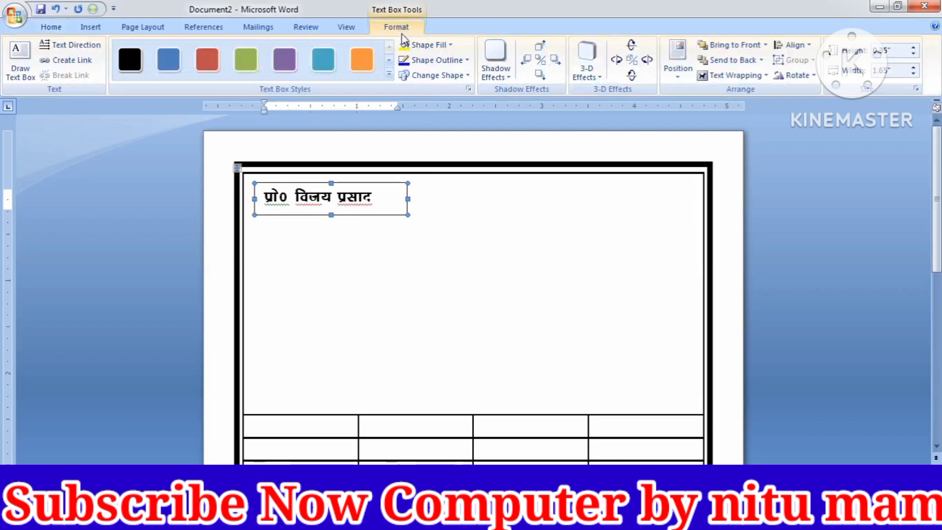
pyautogui.click(452, 45)
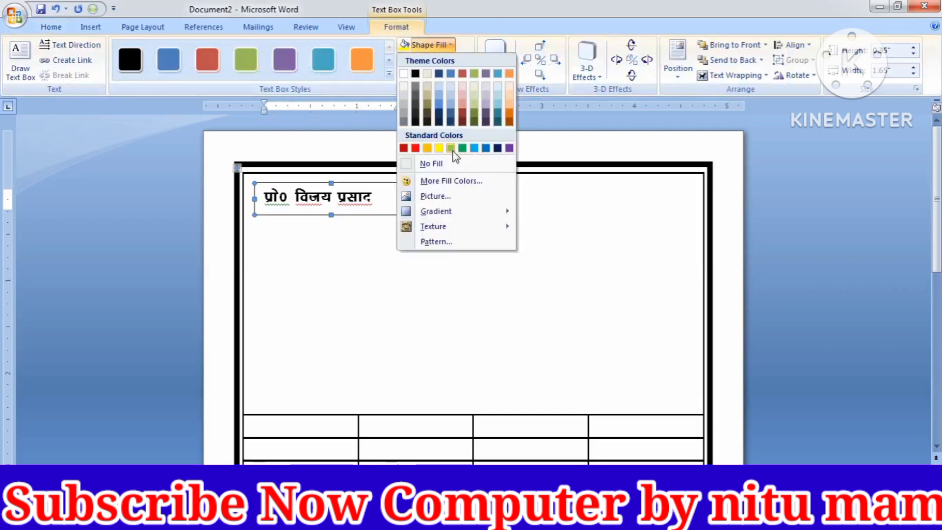
# Step: Set the name box's Shape Outline to No Outline and nudge it into the top-left corner
pyautogui.click(440, 165)
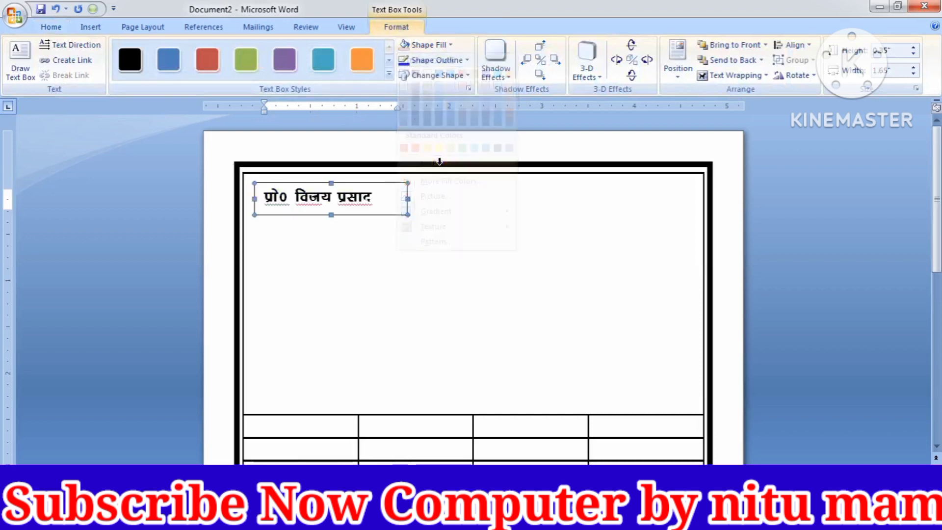
pyautogui.click(467, 60)
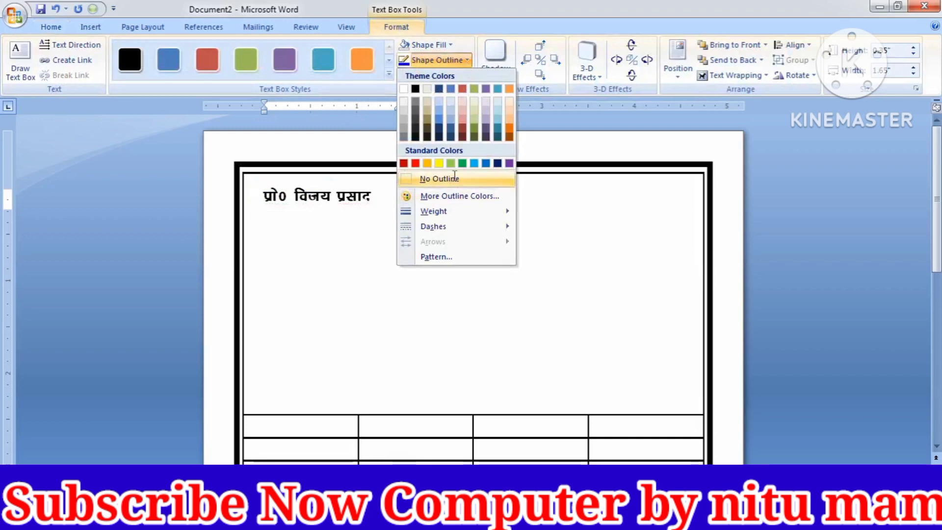
pyautogui.click(451, 180)
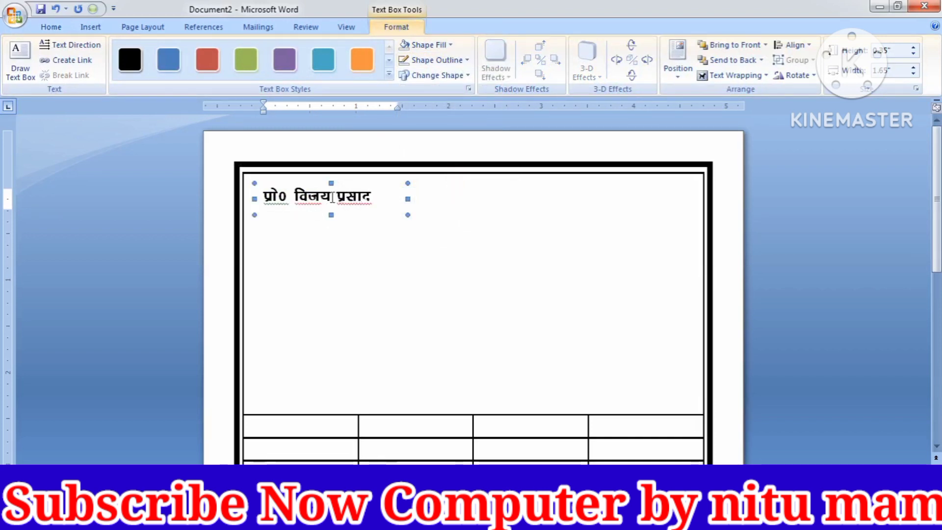
pyautogui.click(305, 186)
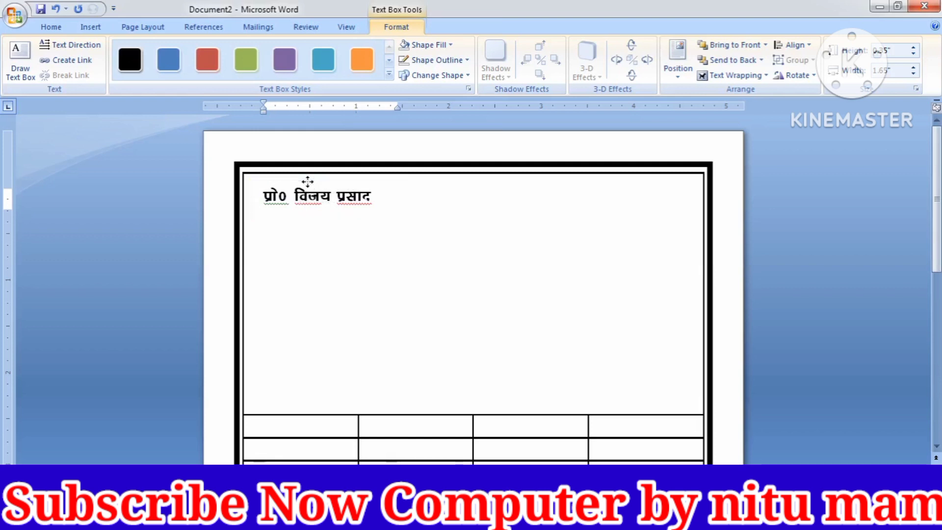
pyautogui.click(308, 181)
pyautogui.click(301, 177)
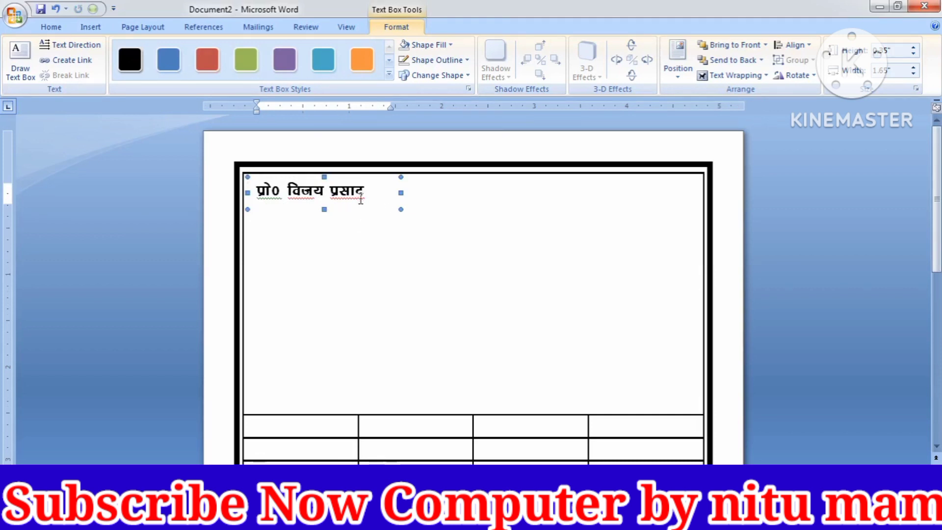
pyautogui.click(53, 30)
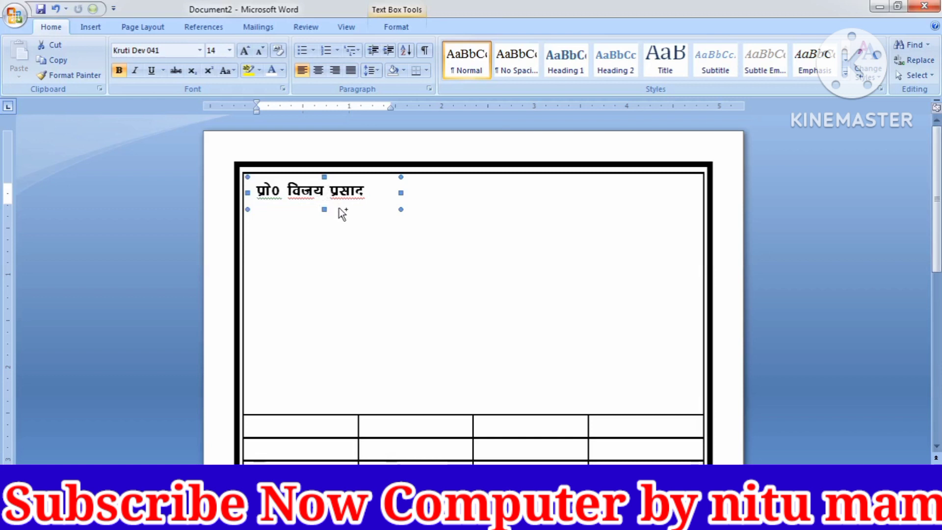
# Step: Copy the name box to its right, retype it as श्री गणेशाय नमः, and copy it further right
pyautogui.moveTo(339, 208); pyautogui.dragTo(499, 212)
pyautogui.moveTo(498, 211); pyautogui.dragTo(496, 211)
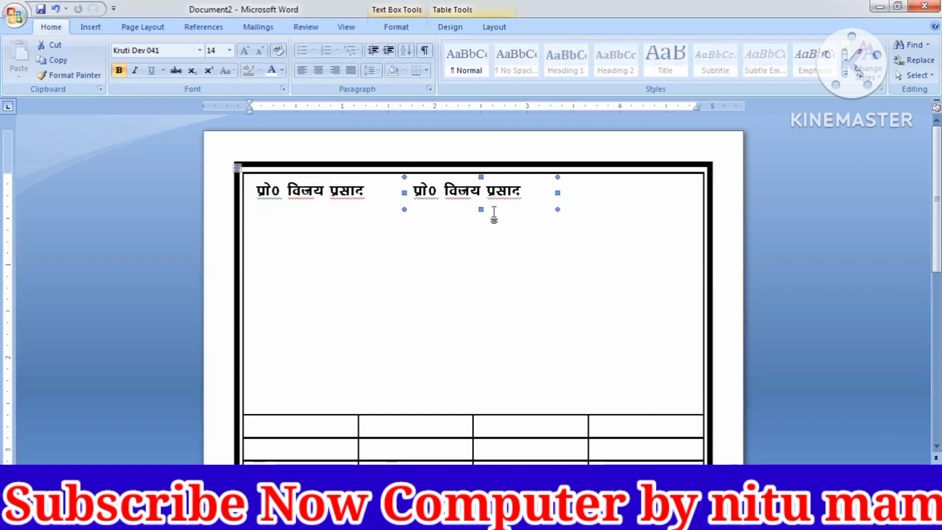
pyautogui.click(522, 192)
pyautogui.press('BackSpace')
pyautogui.press('BackSpace')
pyautogui.press('BackSpace')
pyautogui.press('BackSpace')
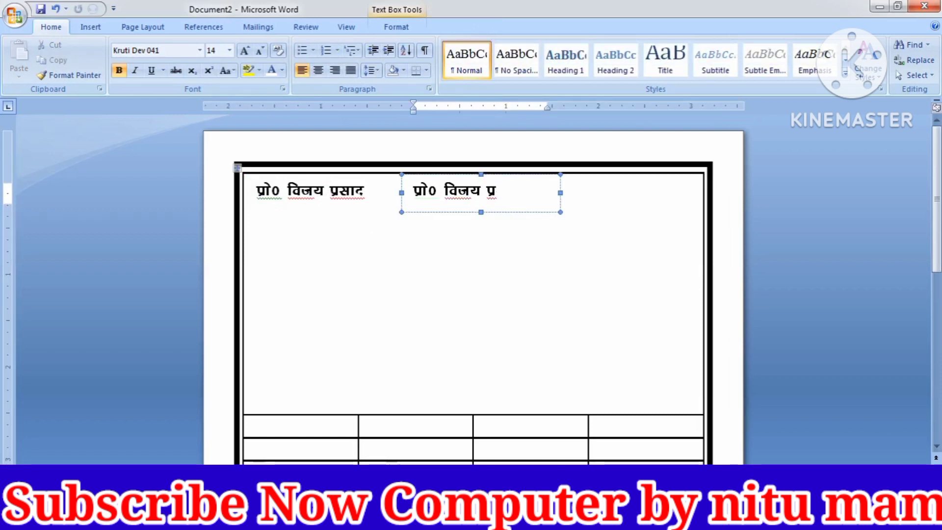
pyautogui.press('BackSpace')
pyautogui.press('BackSpace')
pyautogui.press('BackSpace')
pyautogui.press('BackSpace')
pyautogui.press('BackSpace')
pyautogui.press('BackSpace')
pyautogui.press('BackSpace')
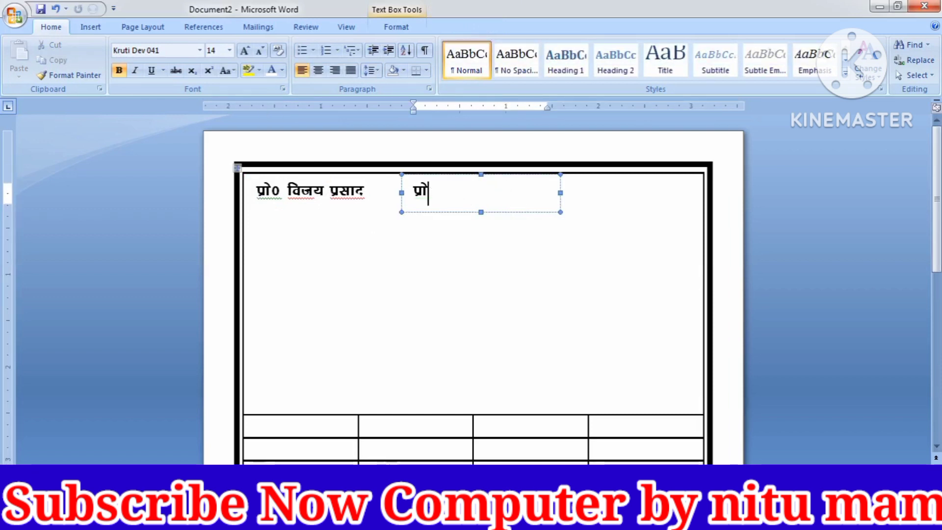
pyautogui.press('BackSpace')
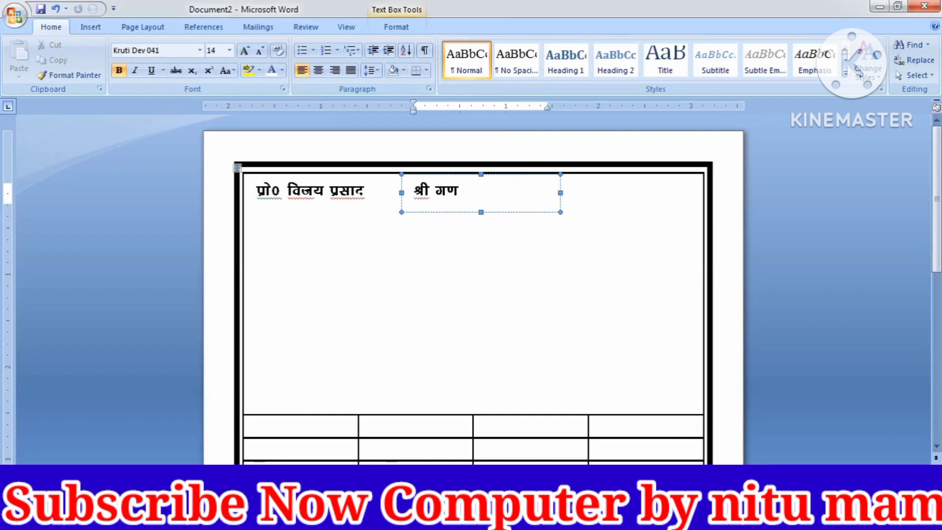
pyautogui.write('s')
pyautogui.write('kk;')
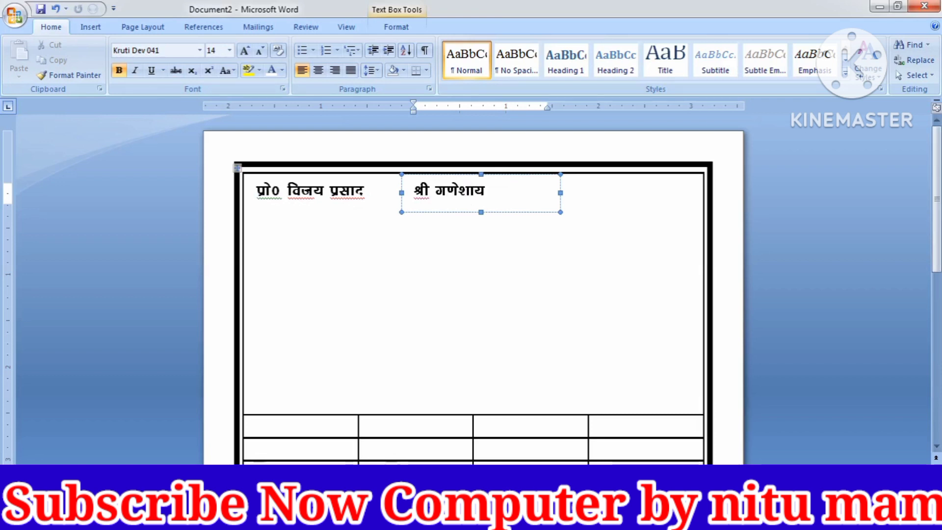
pyautogui.write(' ue')
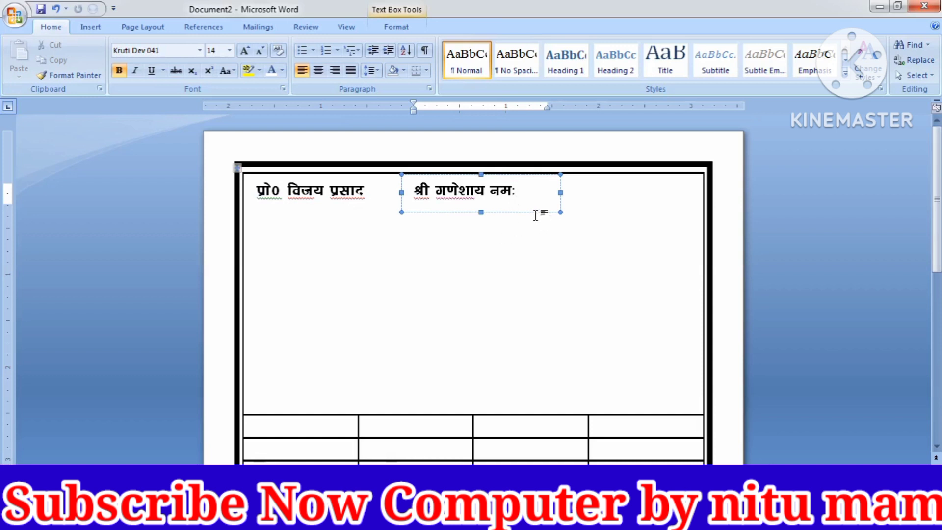
pyautogui.moveTo(532, 211); pyautogui.dragTo(675, 211)
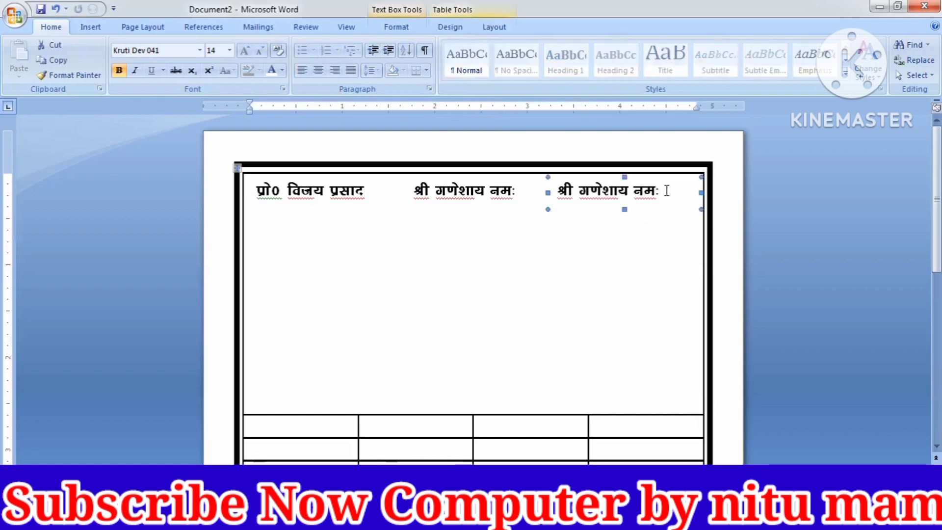
# Step: Edit the right-hand copy into the 'मो नं0-' label followed by the contact's mobile number
pyautogui.click(664, 191)
pyautogui.press('BackSpace')
pyautogui.press('BackSpace')
pyautogui.press('BackSpace')
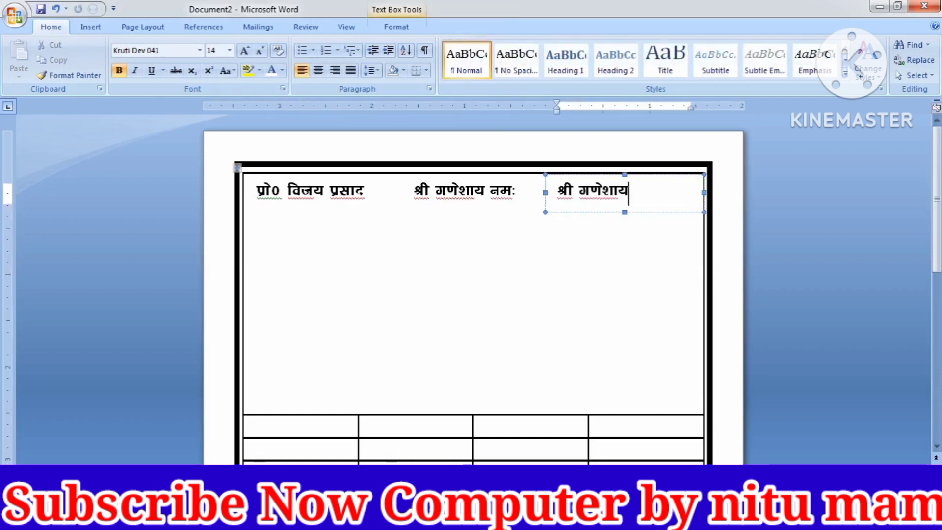
pyautogui.press('BackSpace')
pyautogui.press('BackSpace')
pyautogui.press('BackSpace')
pyautogui.press('BackSpace')
pyautogui.press('BackSpace')
pyautogui.press('BackSpace')
pyautogui.press('BackSpace')
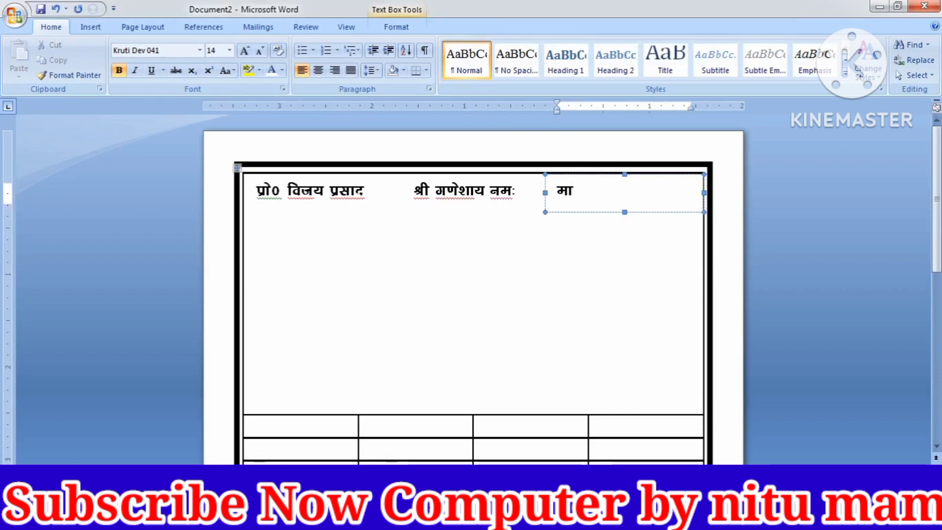
pyautogui.press('BackSpace')
pyautogui.press('BackSpace')
pyautogui.write('s')
pyautogui.hotkey('ctrl', 'z')
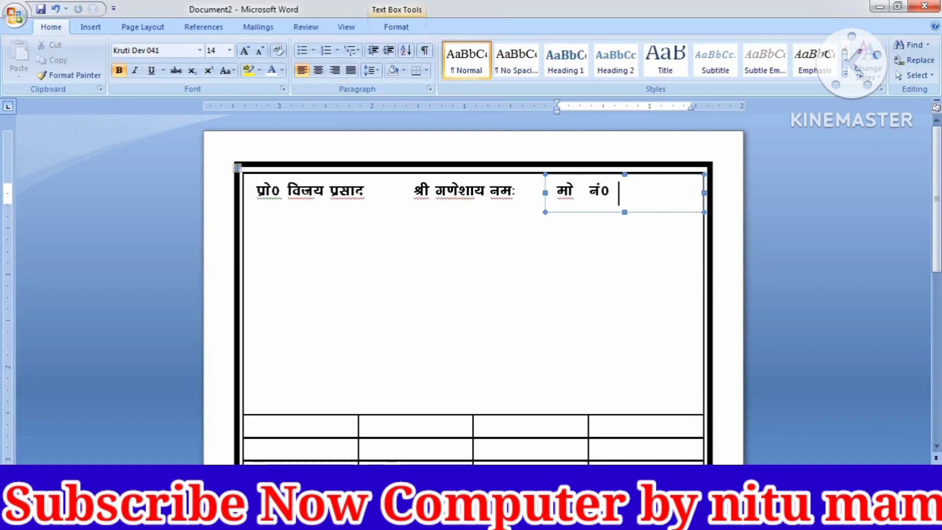
pyautogui.click(589, 199)
pyautogui.press('BackSpace')
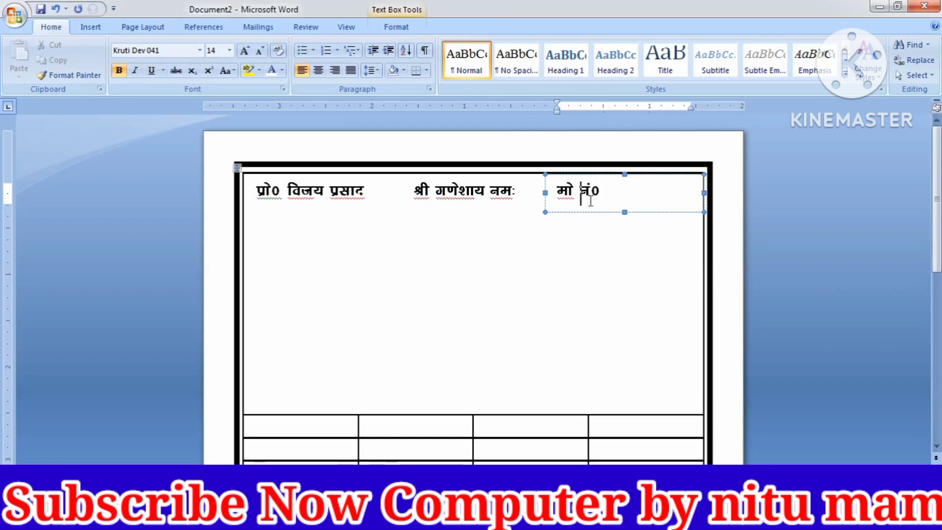
pyautogui.click(606, 192)
pyautogui.write('.')
pyautogui.press('BackSpace')
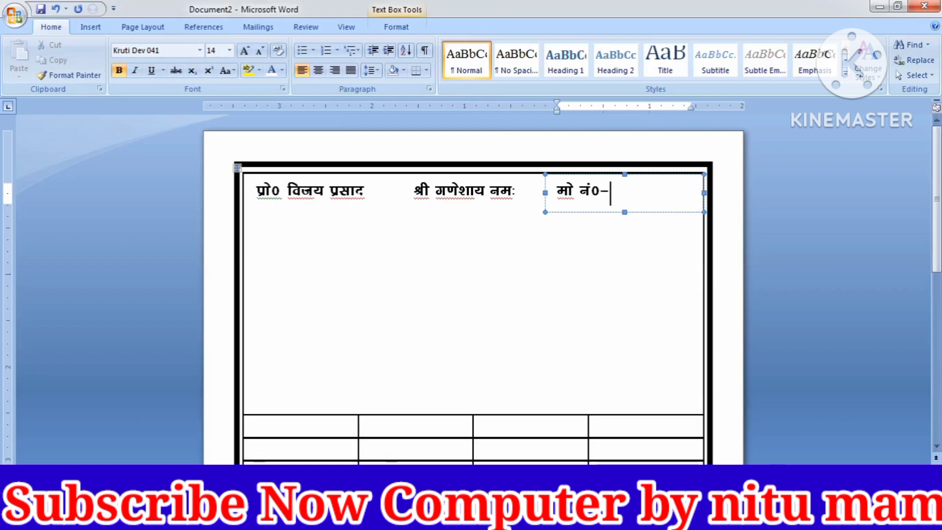
pyautogui.write('745')
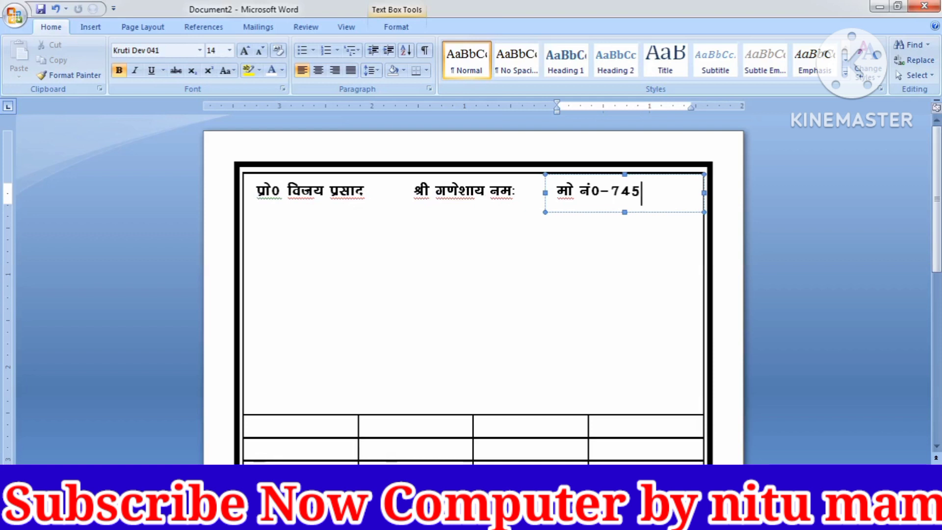
pyautogui.write('25554')
pyautogui.write('6')
pyautogui.press('BackSpace')
pyautogui.press('BackSpace')
pyautogui.press('BackSpace')
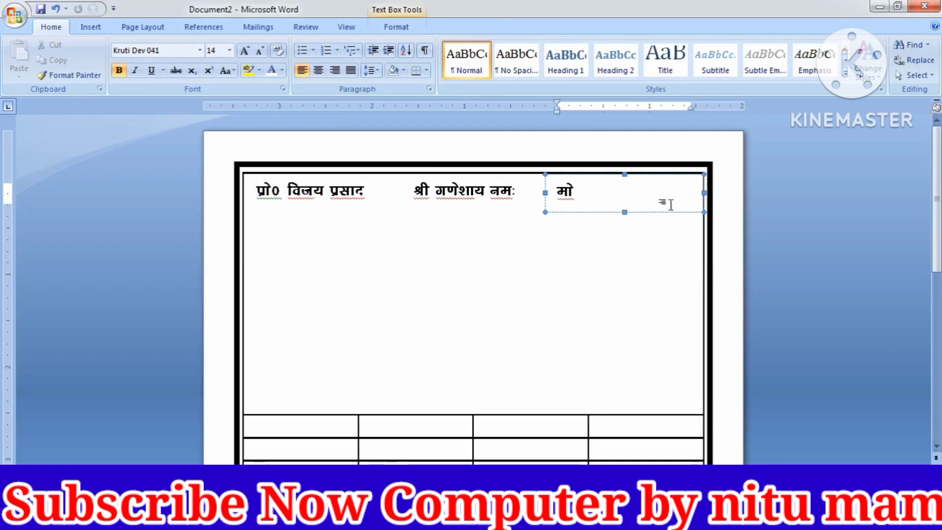
# Step: Shift the mobile box slightly left and join the number onto the label's line
pyautogui.click(711, 194)
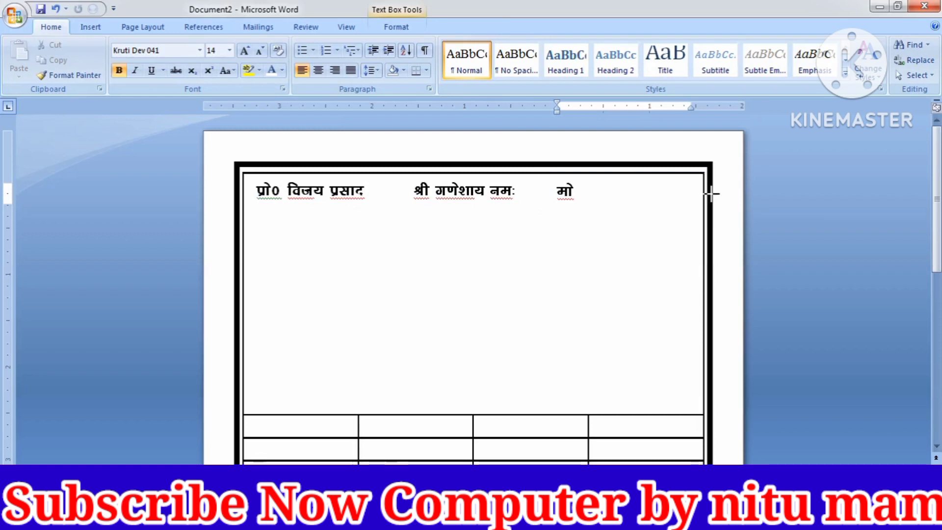
pyautogui.click(711, 194)
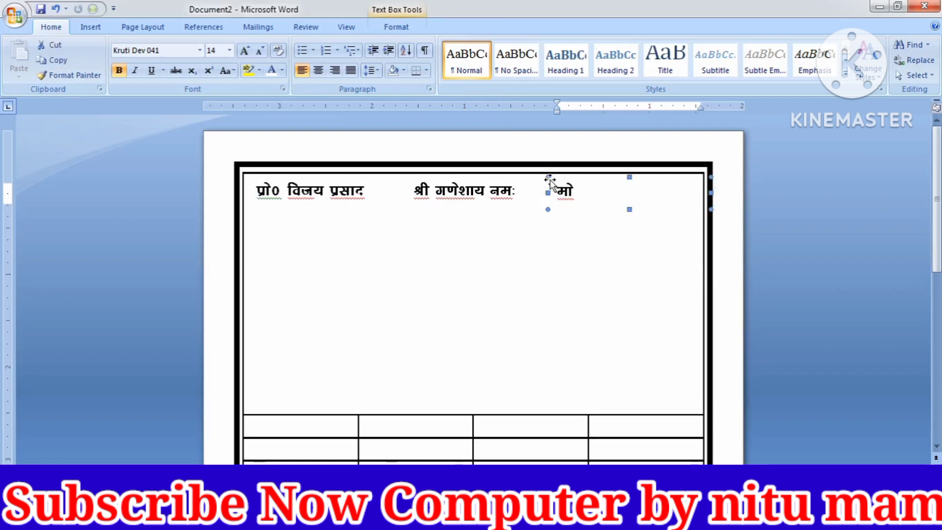
pyautogui.moveTo(550, 181); pyautogui.dragTo(534, 181)
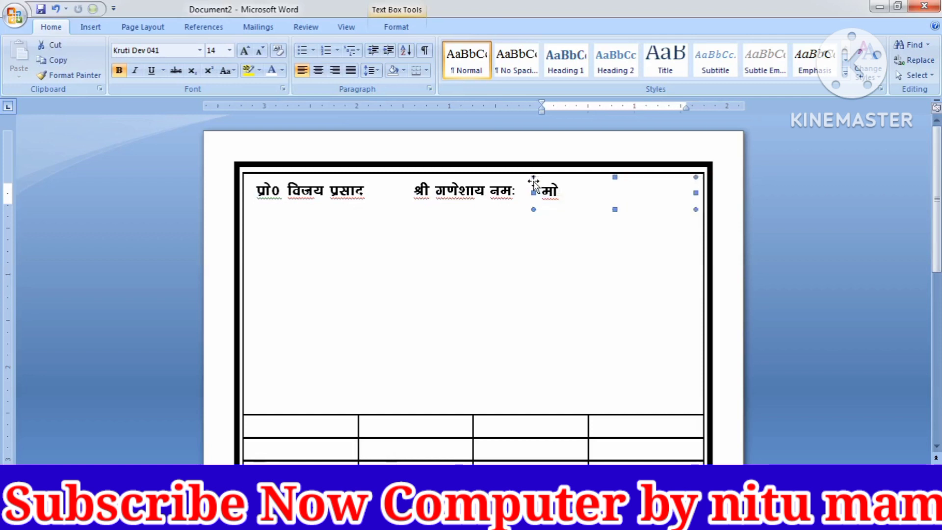
pyautogui.click(617, 195)
pyautogui.click(619, 241)
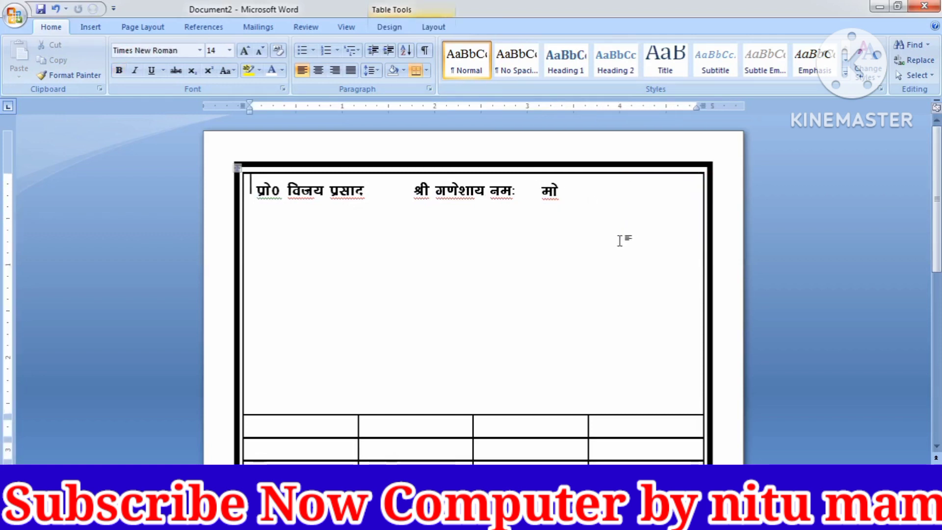
pyautogui.click(638, 206)
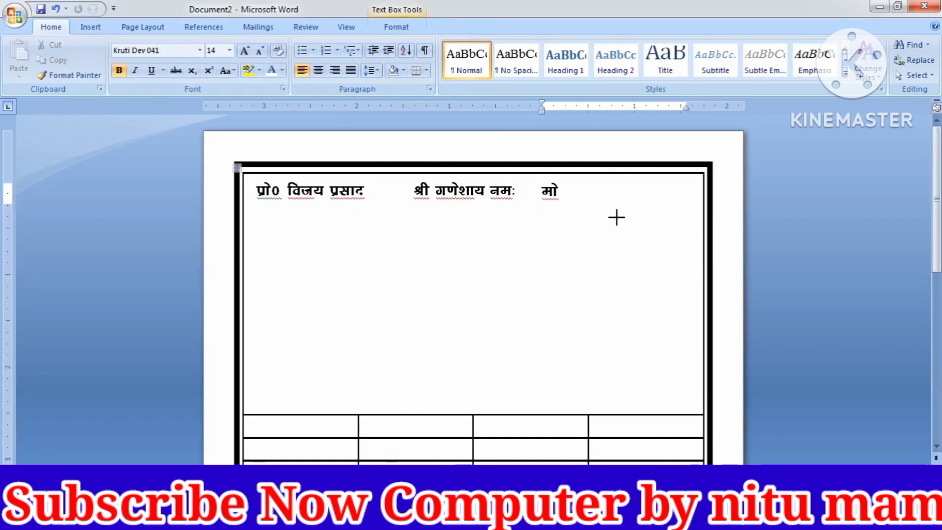
pyautogui.click(544, 221)
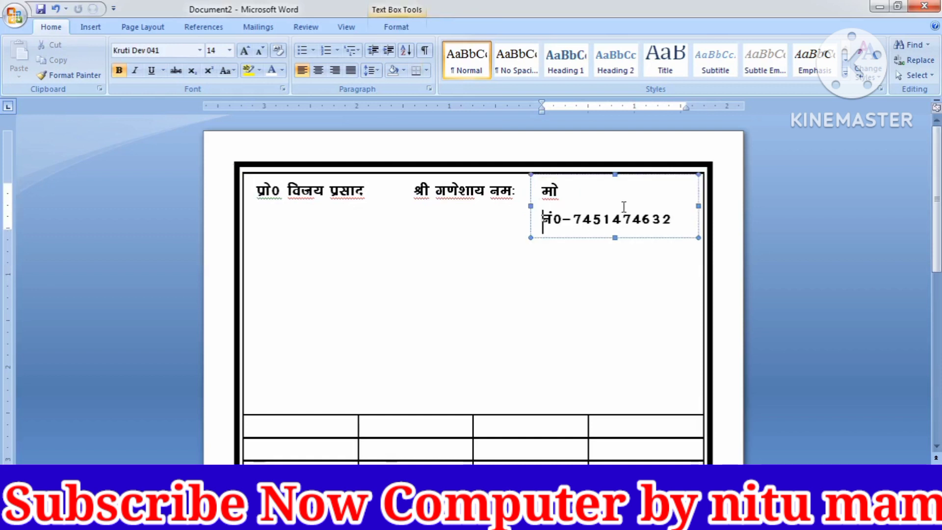
pyautogui.press('BackSpace')
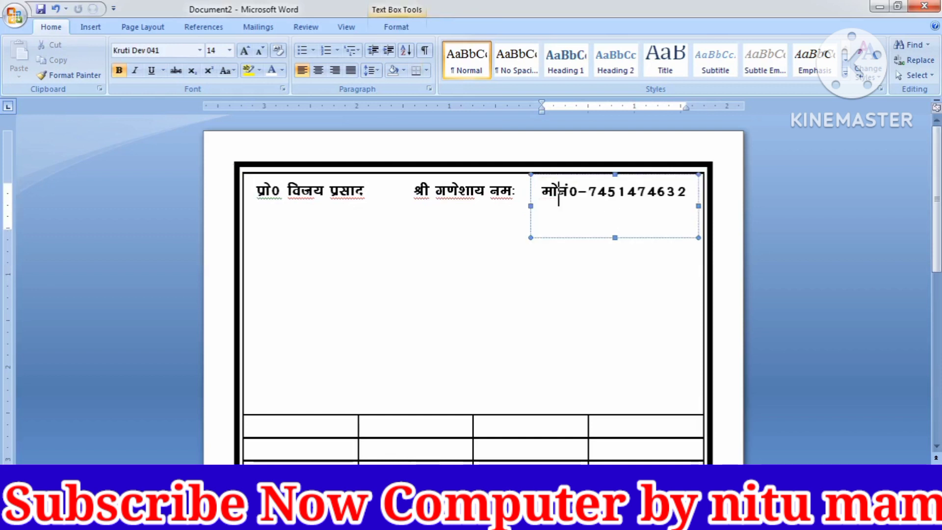
pyautogui.press('Return')
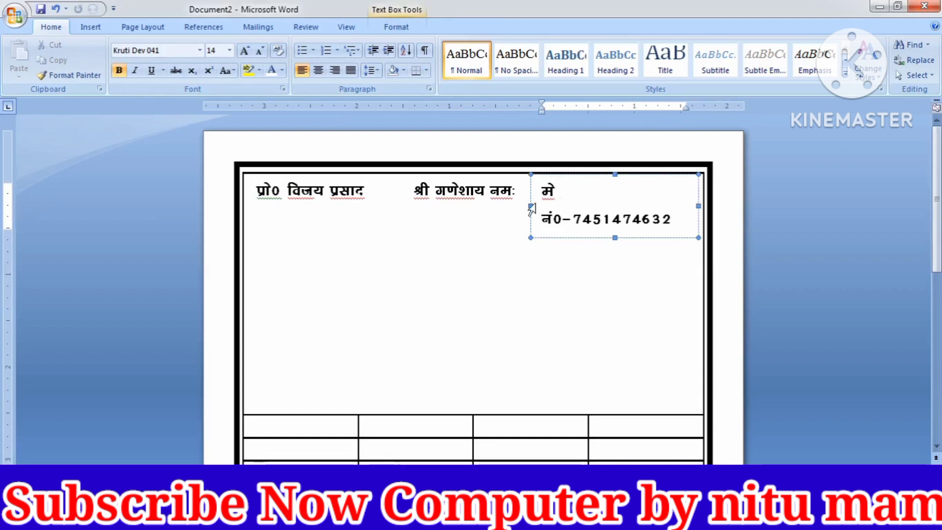
pyautogui.moveTo(530, 206); pyautogui.dragTo(523, 207)
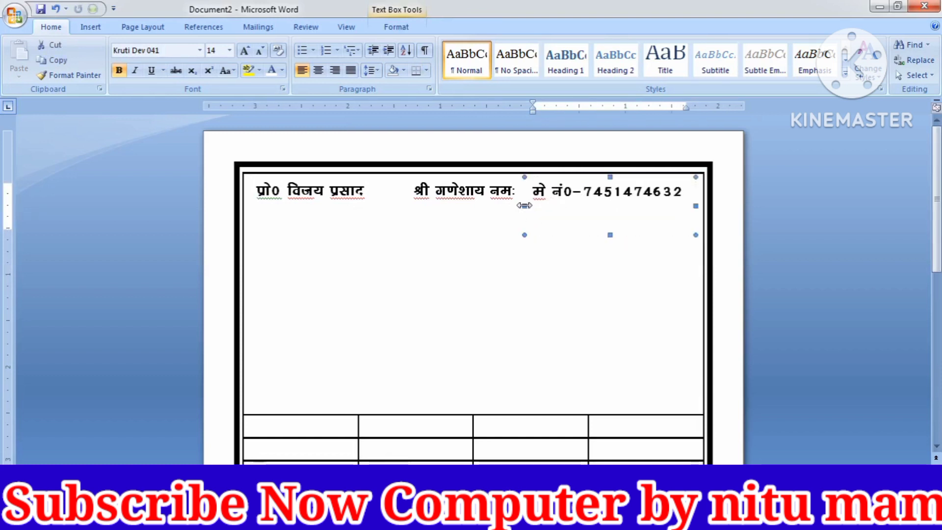
pyautogui.click(544, 189)
# Step: Nudge the mobile number box three steps right toward the page border
pyautogui.write('k')
pyautogui.click(600, 296)
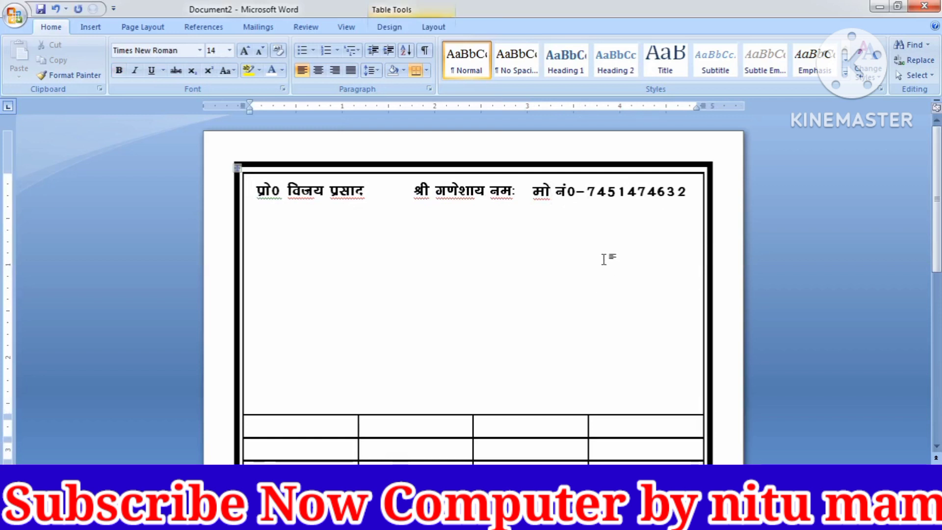
pyautogui.click(648, 191)
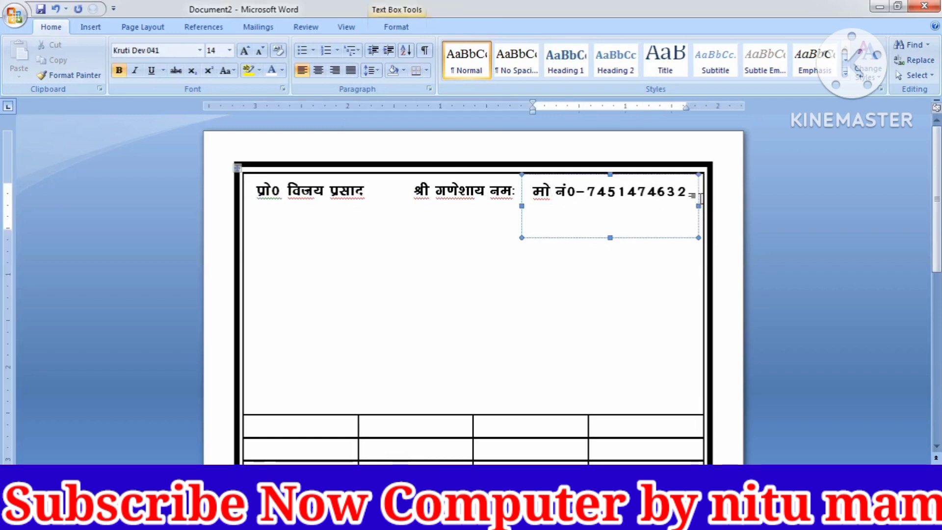
pyautogui.click(697, 195)
pyautogui.press('Right')
pyautogui.press('Right')
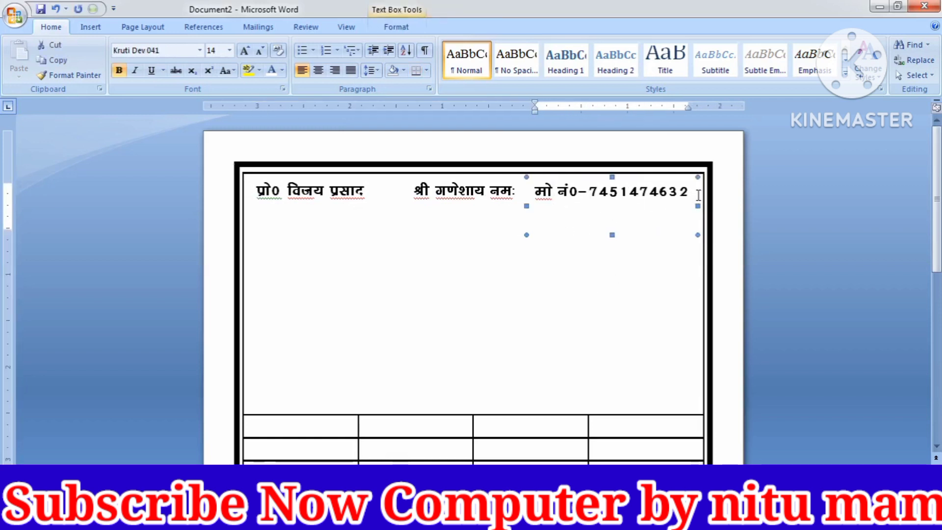
pyautogui.press('Right')
pyautogui.press('Right')
pyautogui.press('Right')
pyautogui.press('Right')
pyautogui.press('Right')
pyautogui.press('Right')
pyautogui.press('Right')
pyautogui.press('Right')
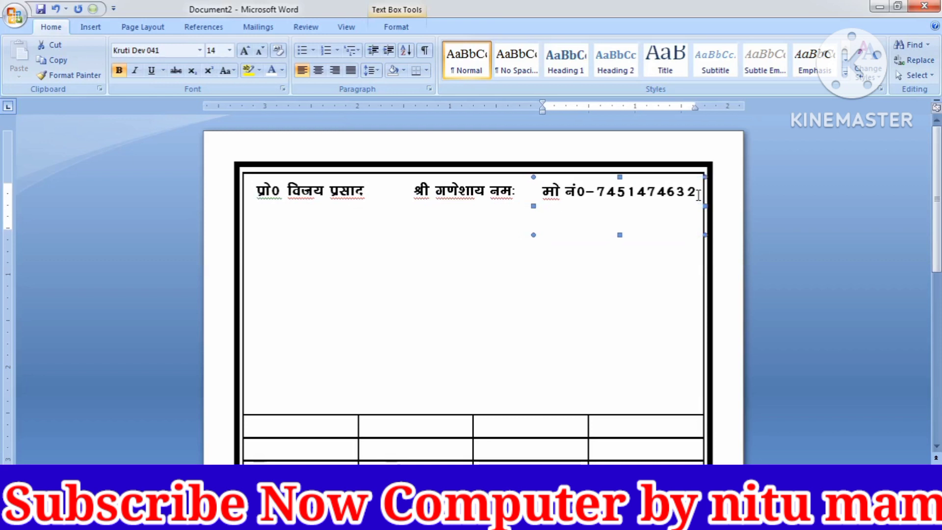
pyautogui.press('Right')
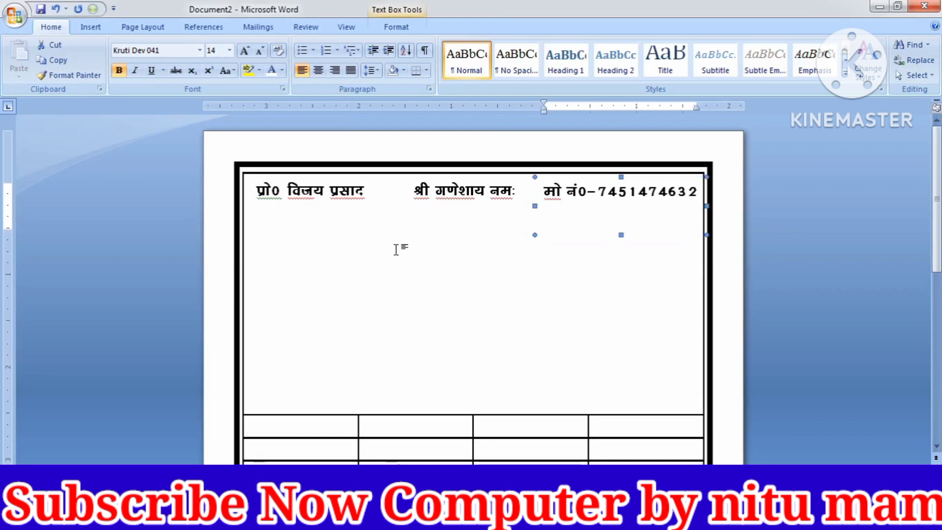
pyautogui.click(395, 249)
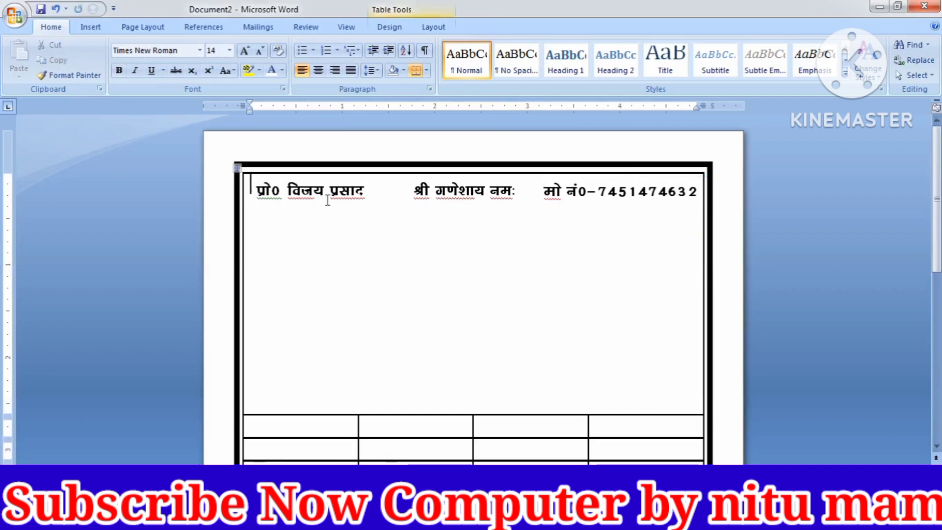
# Step: Copy the owner-name text box below the top line and widen it toward the left border
pyautogui.click(344, 194)
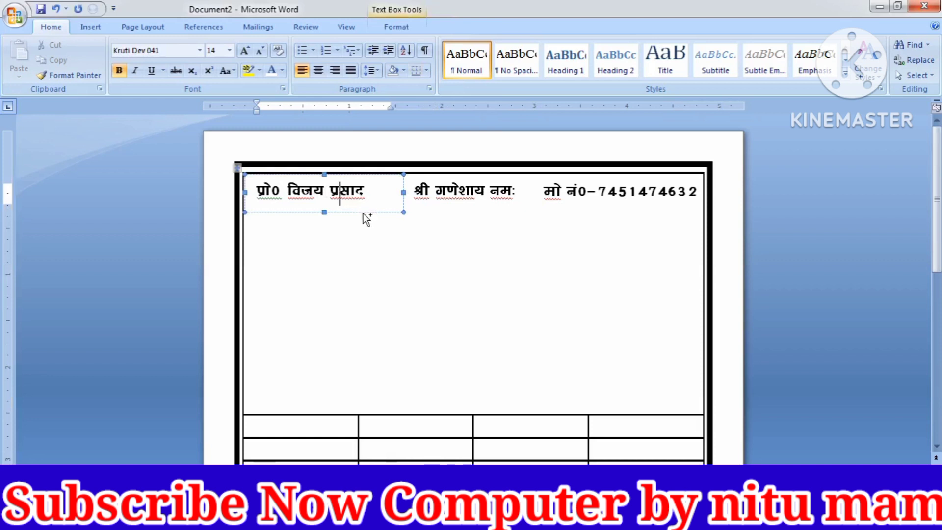
pyautogui.moveTo(363, 213)
pyautogui.mouseDown()
pyautogui.moveTo(392, 258)
pyautogui.moveTo(461, 249)
pyautogui.moveTo(669, 255)
pyautogui.mouseUp()
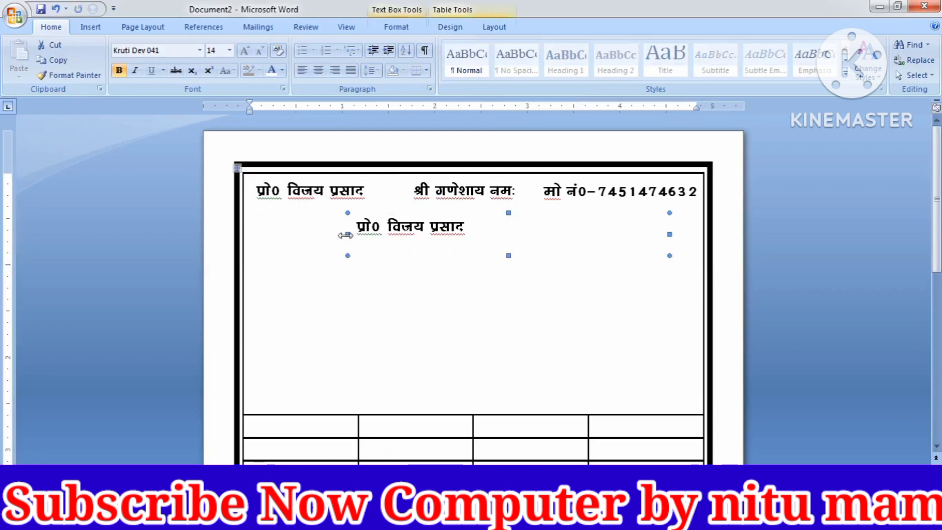
pyautogui.moveTo(288, 241); pyautogui.dragTo(267, 237)
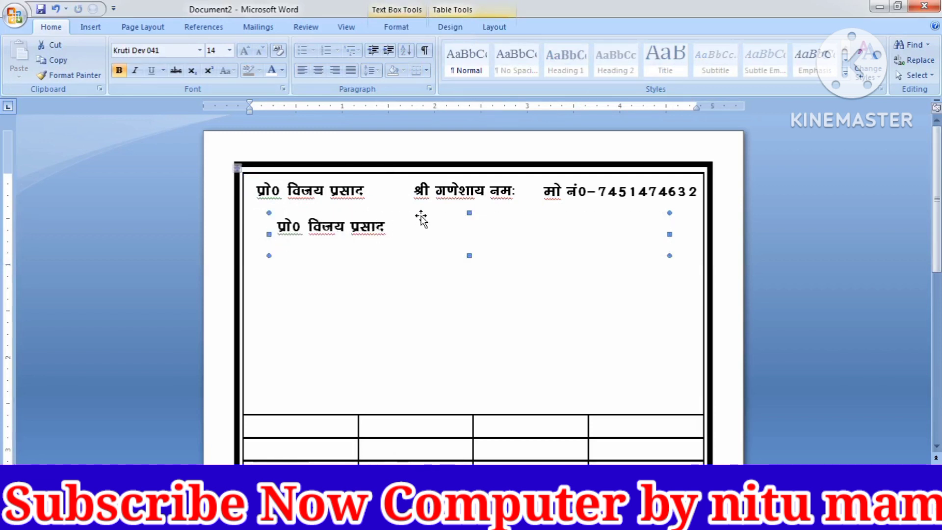
# Step: Set the copied text to size 36 and begin typing the shop name 'गणेश'
pyautogui.click(378, 228)
pyautogui.moveTo(391, 231); pyautogui.dragTo(269, 237)
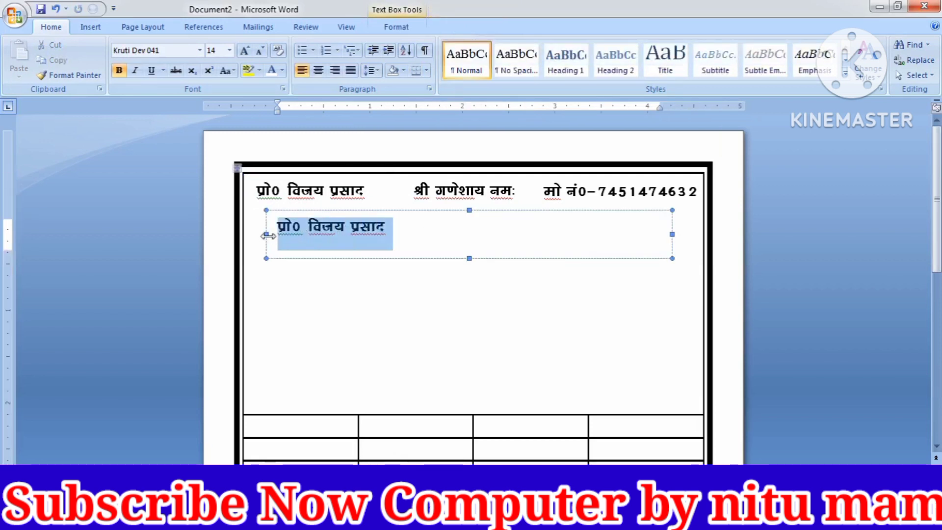
pyautogui.click(230, 51)
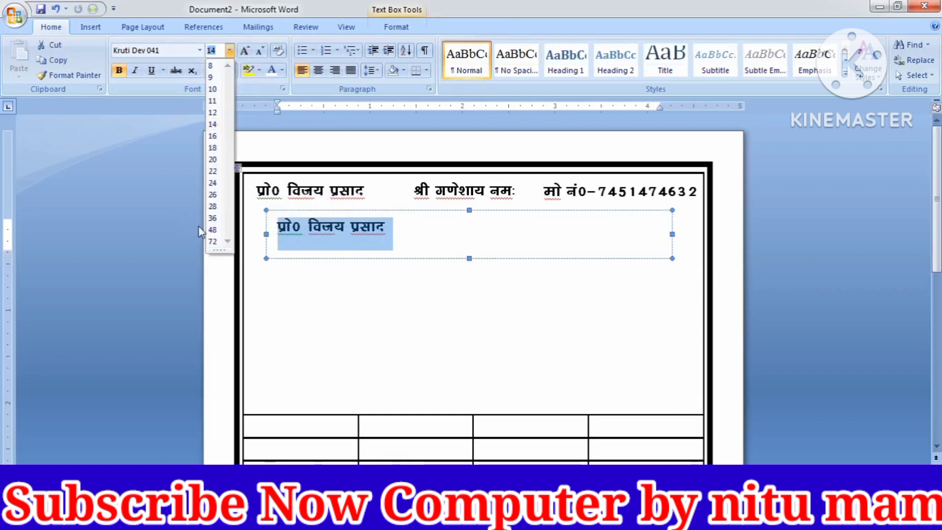
pyautogui.click(212, 219)
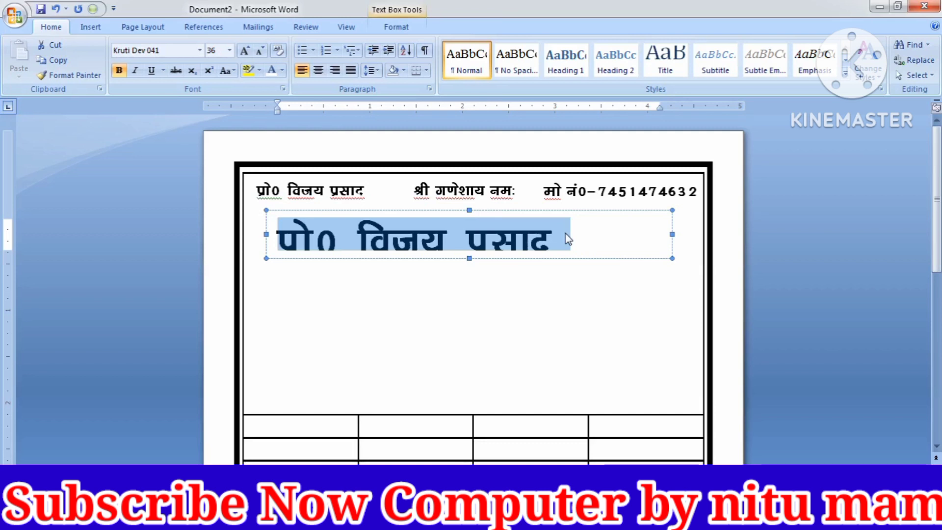
pyautogui.write('x.ka')
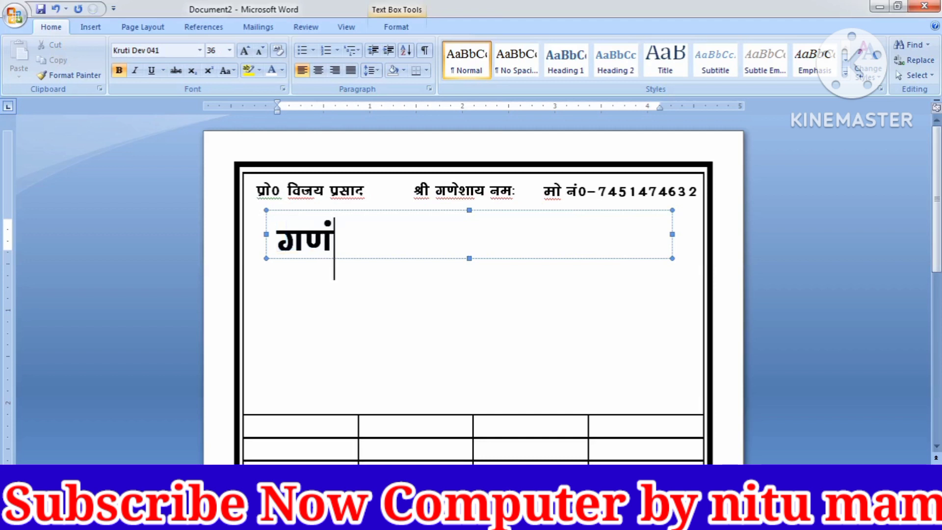
pyautogui.press('BackSpace')
pyautogui.write('s')
pyautogui.write('"k')
pyautogui.press('BackSpace')
pyautogui.press('BackSpace')
# Step: Type the rest of the shop title, 'रिपेयरिंग वर्क शॉप', fixing mistyped characters
pyautogui.write("'k")
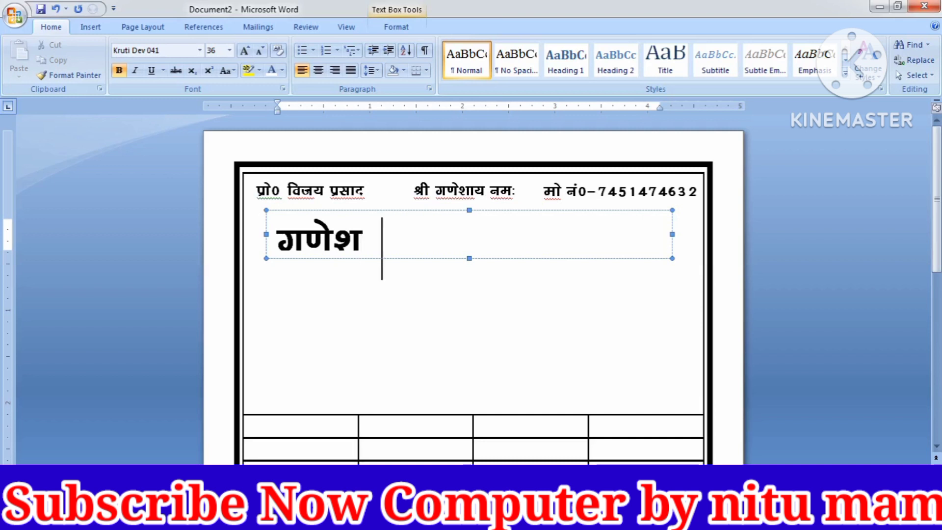
pyautogui.write(' fji')
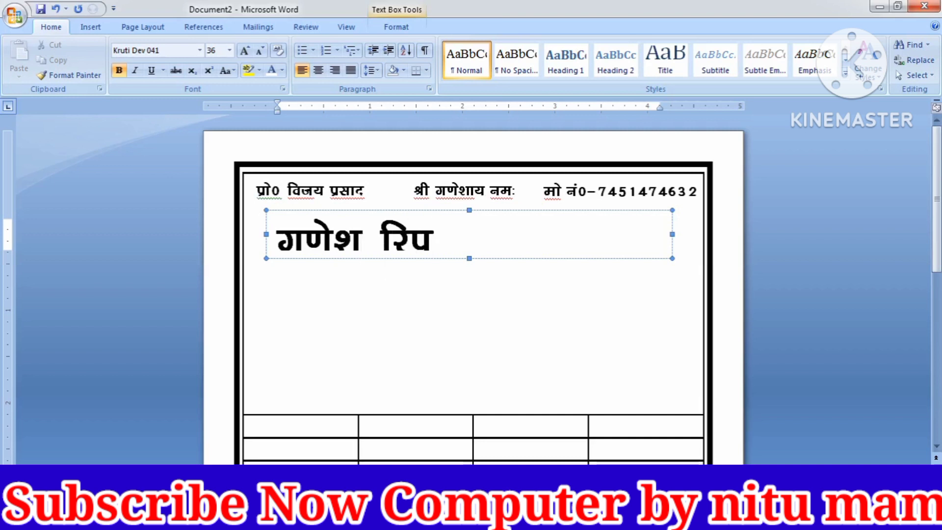
pyautogui.write(';fj')
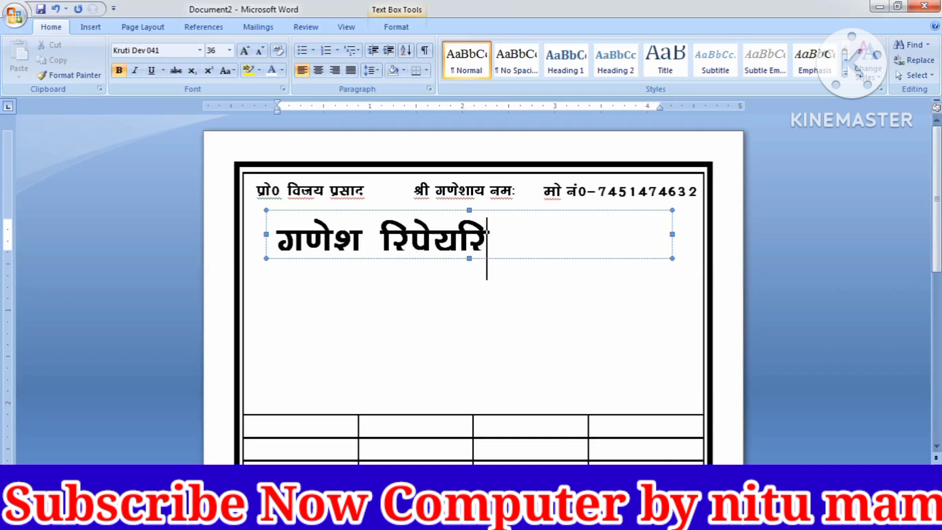
pyautogui.write('a')
pyautogui.write('x o')
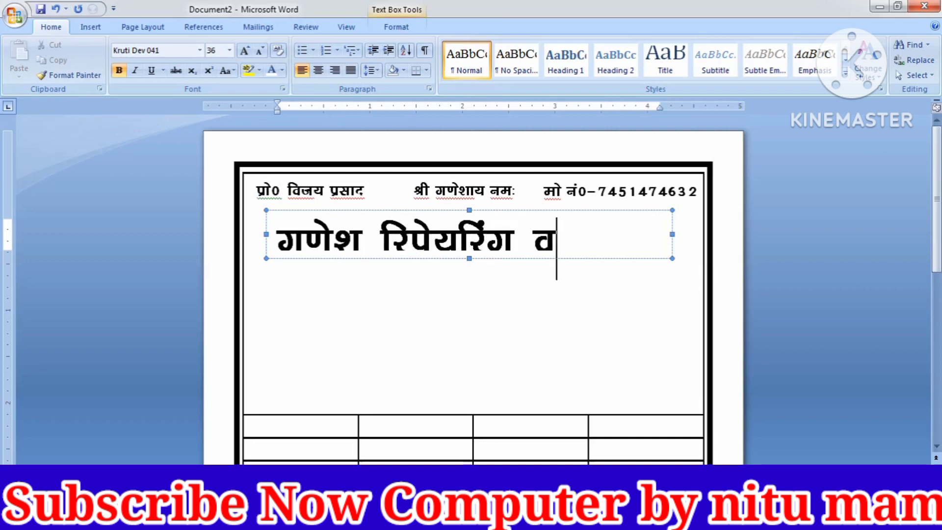
pyautogui.write('c')
pyautogui.press('BackSpace')
pyautogui.write('dZ')
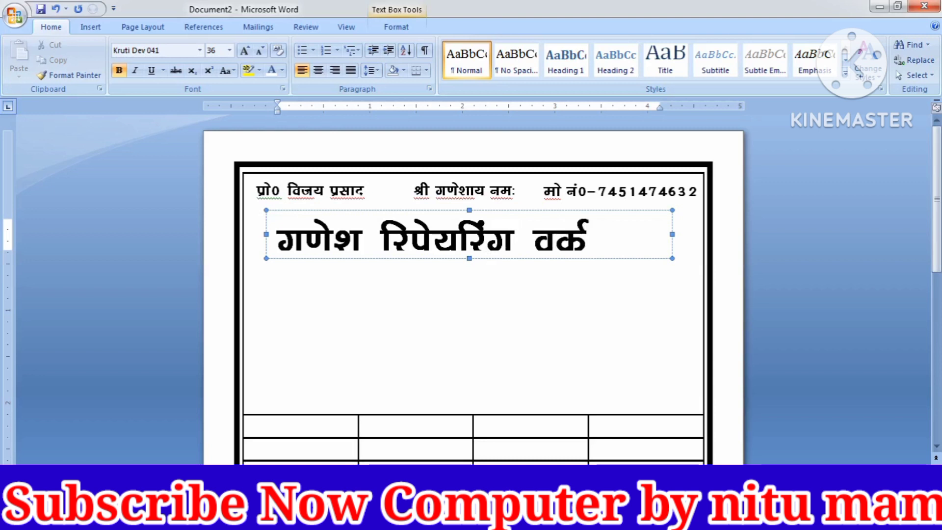
pyautogui.write(" 'k")
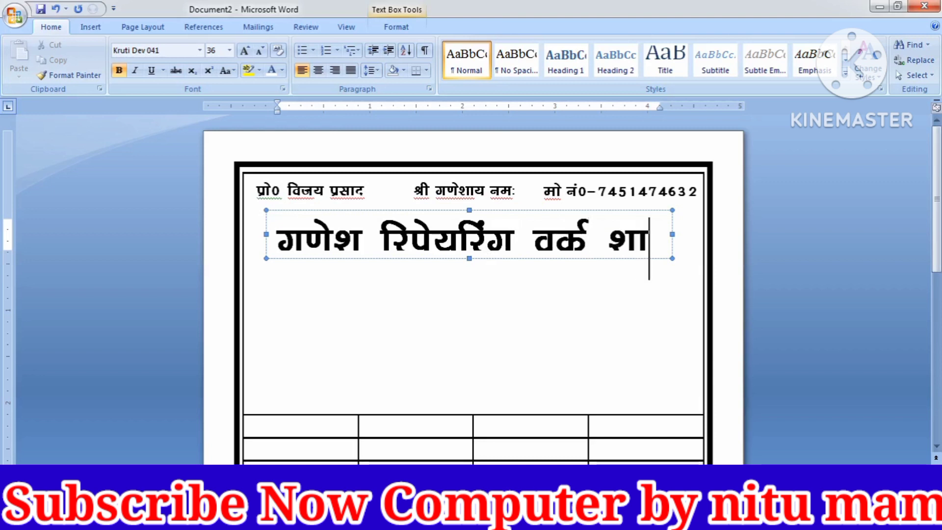
pyautogui.press('BackSpace')
pyautogui.press('BackSpace')
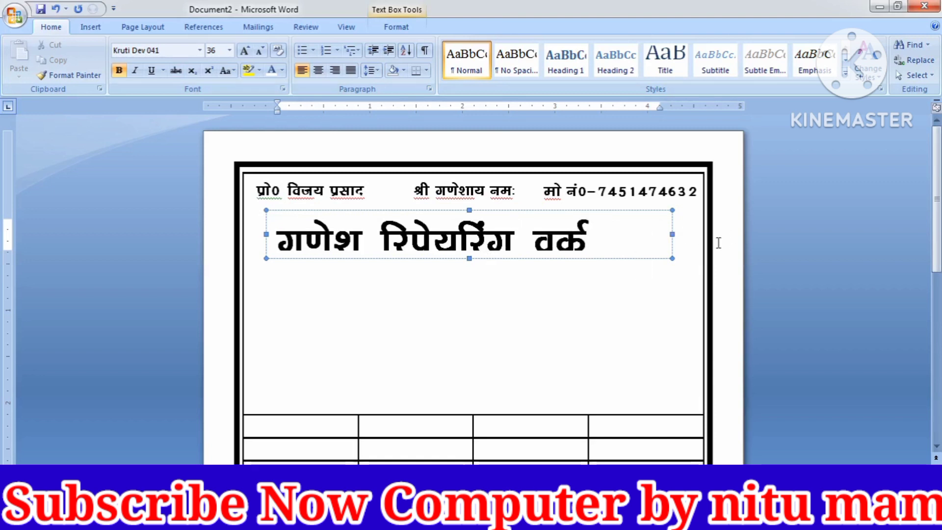
# Step: Widen the title box on both sides and adjust its height
pyautogui.moveTo(671, 233); pyautogui.dragTo(695, 239)
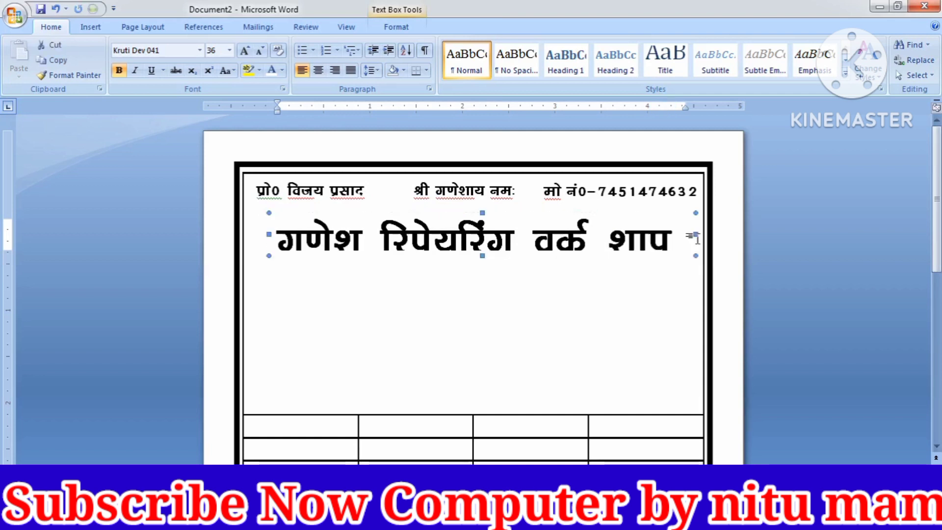
pyautogui.moveTo(269, 235); pyautogui.dragTo(253, 234)
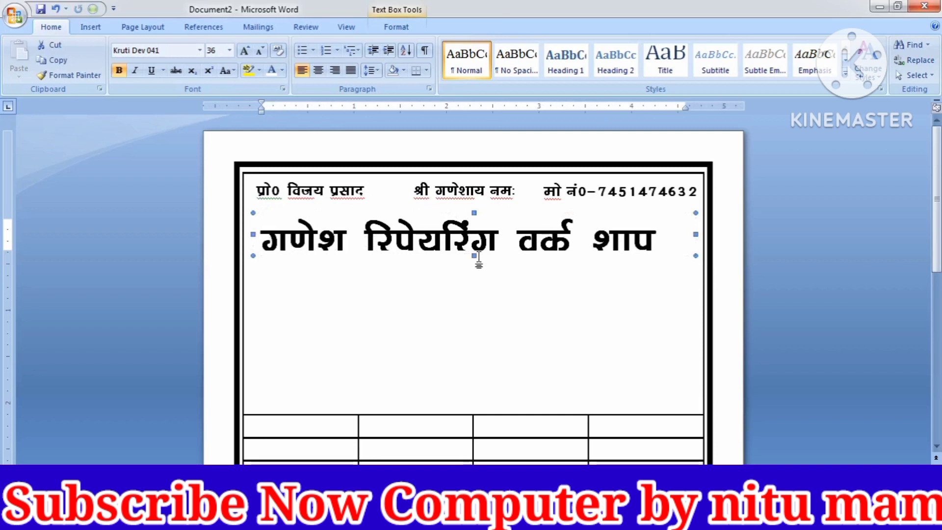
pyautogui.moveTo(474, 255); pyautogui.dragTo(476, 267)
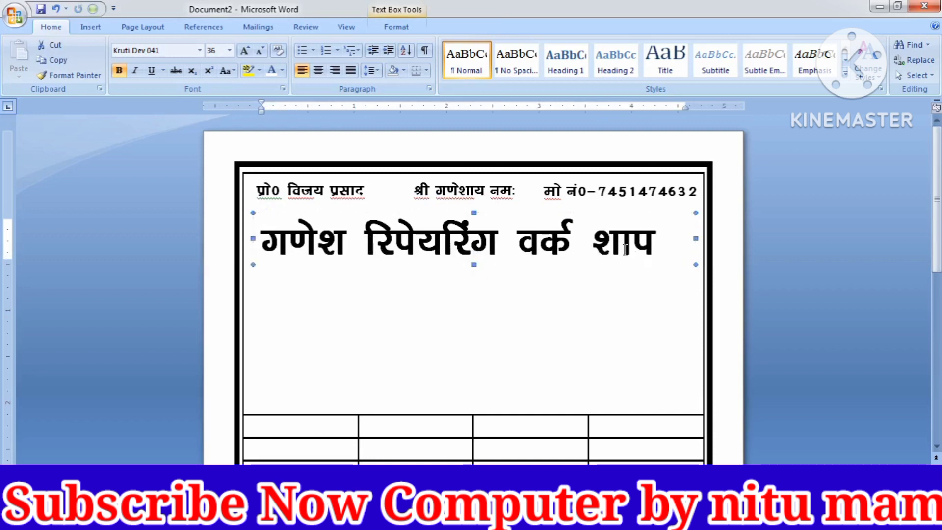
# Step: Add the chandra mark so the last word reads 'शॉप', then stretch the box further left
pyautogui.click(633, 248)
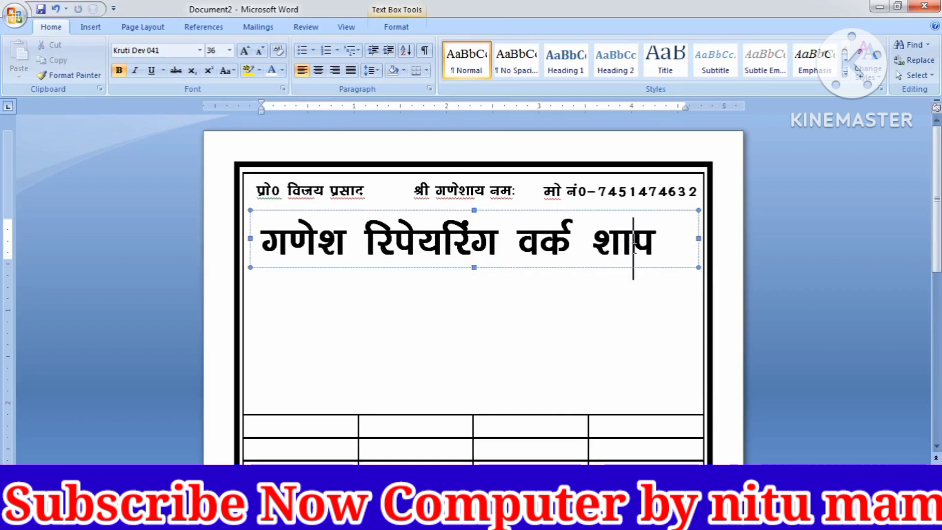
pyautogui.write('W')
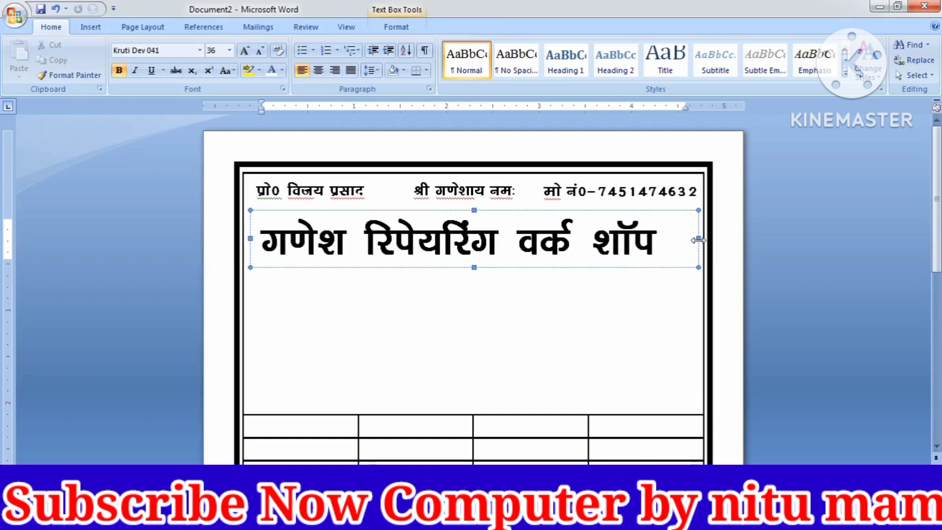
pyautogui.moveTo(698, 240); pyautogui.dragTo(702, 239)
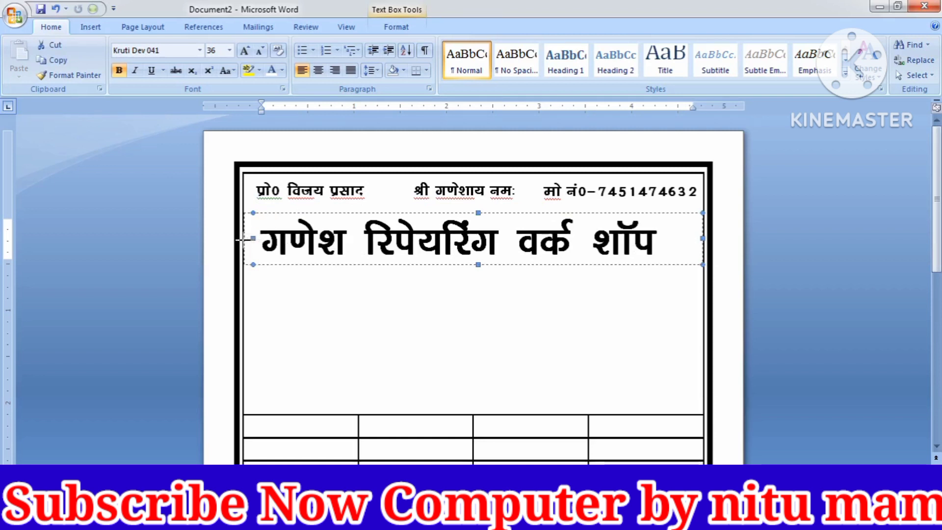
pyautogui.moveTo(252, 238); pyautogui.dragTo(242, 238)
pyautogui.click(356, 232)
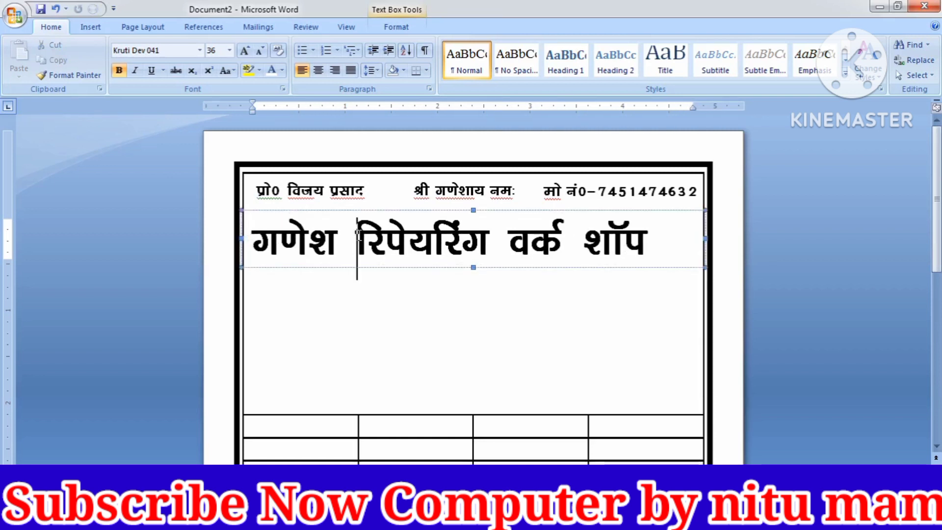
# Step: Set the whole shop-name heading to 40 pt font size
pyautogui.tripleClick(356, 231)
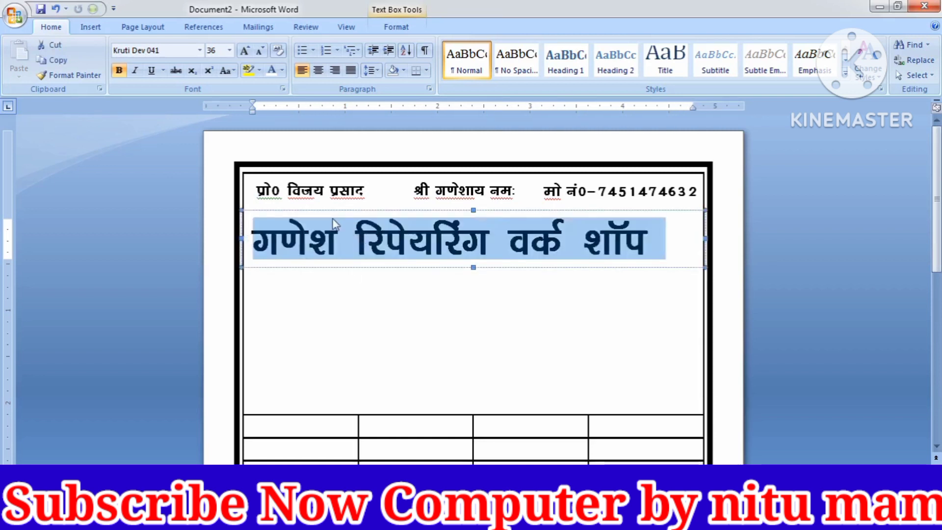
pyautogui.click(229, 50)
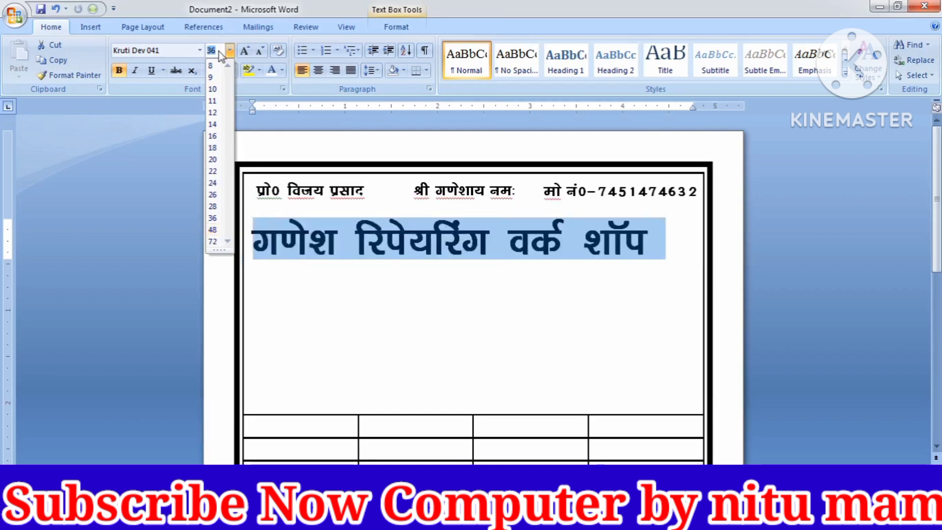
pyautogui.write('3')
pyautogui.press('Return')
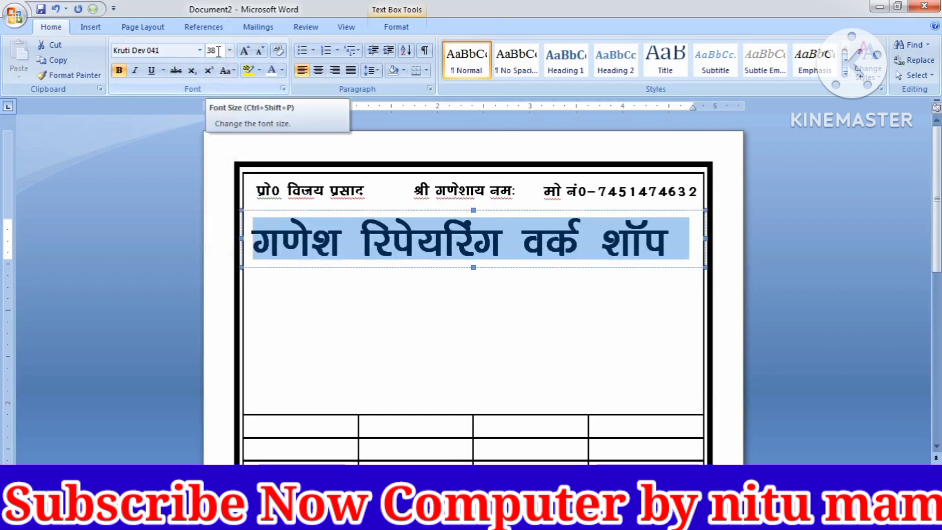
pyautogui.click(218, 51)
pyautogui.write('4')
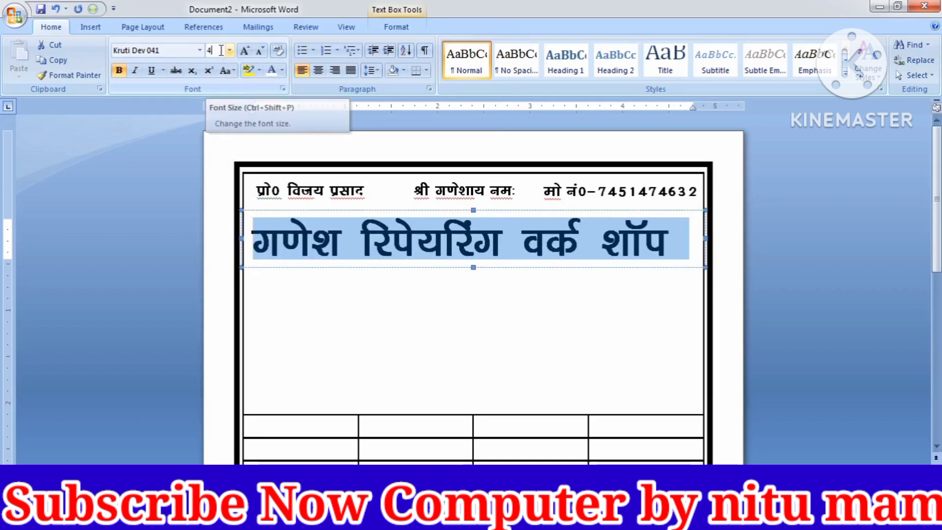
pyautogui.write('0')
pyautogui.press('Return')
# Step: Move the heading's text box up to sit just below the top line
pyautogui.click(429, 275)
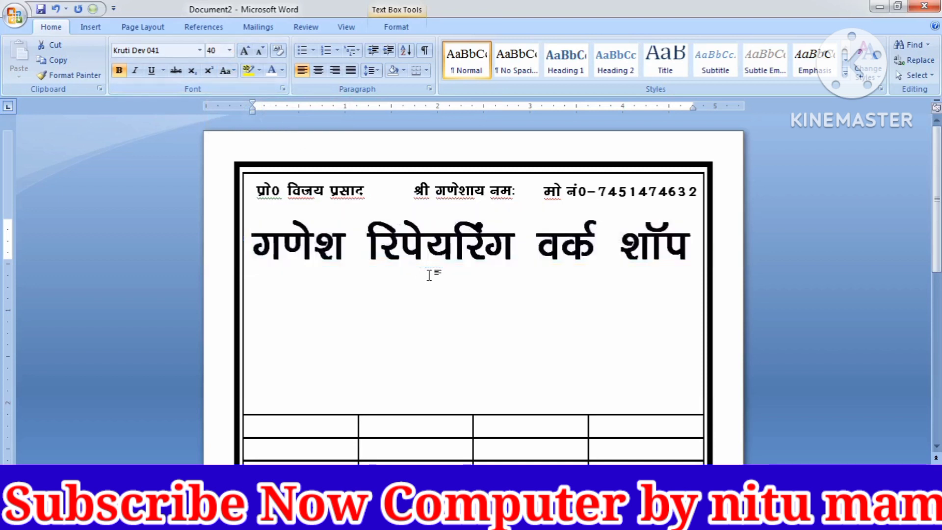
pyautogui.click(526, 255)
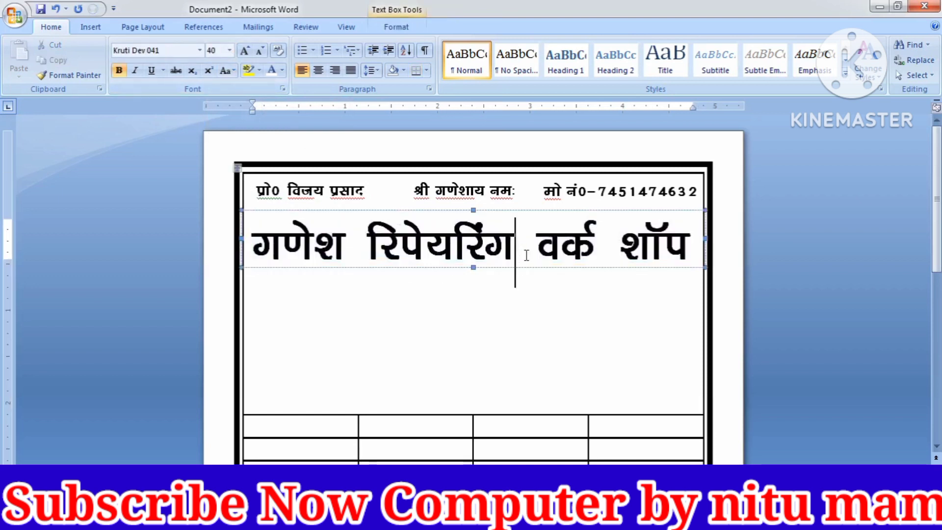
pyautogui.moveTo(564, 211); pyautogui.dragTo(563, 201)
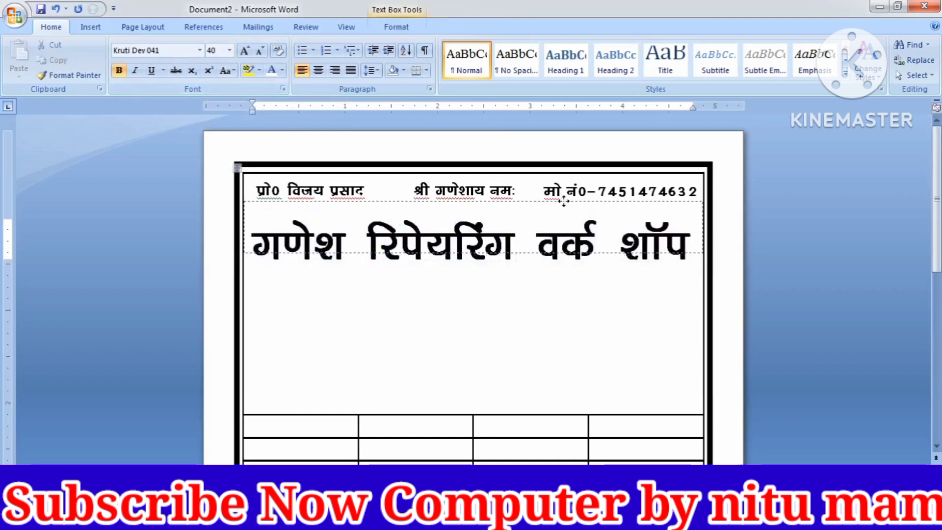
pyautogui.click(508, 295)
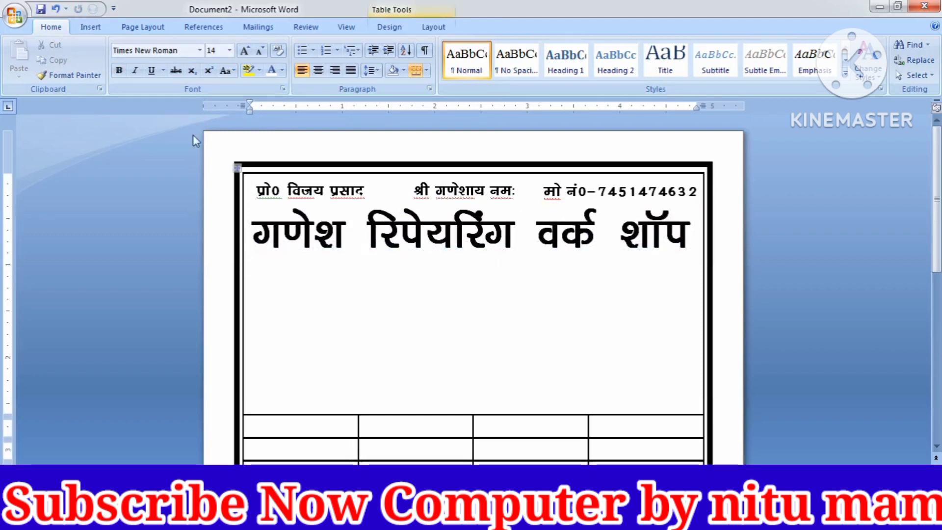
# Step: Copy the name text box below the heading and type the address 'भदेया बाराचट्टी, गया' in Kruti Dev
pyautogui.click(304, 196)
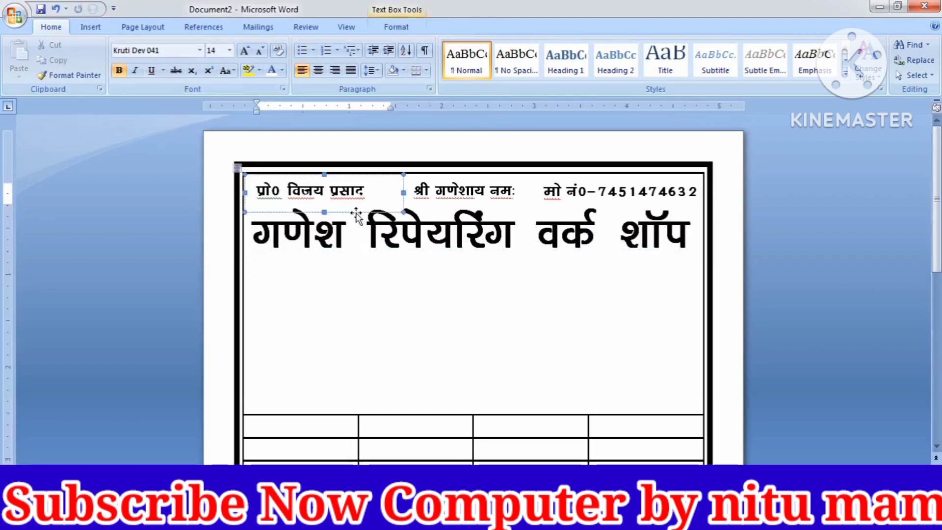
pyautogui.moveTo(351, 213); pyautogui.dragTo(399, 309)
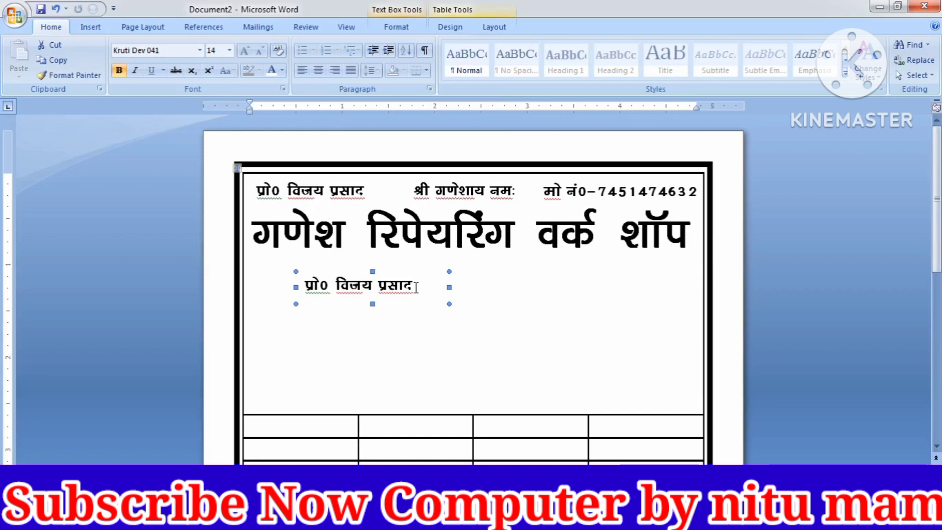
pyautogui.click(416, 287)
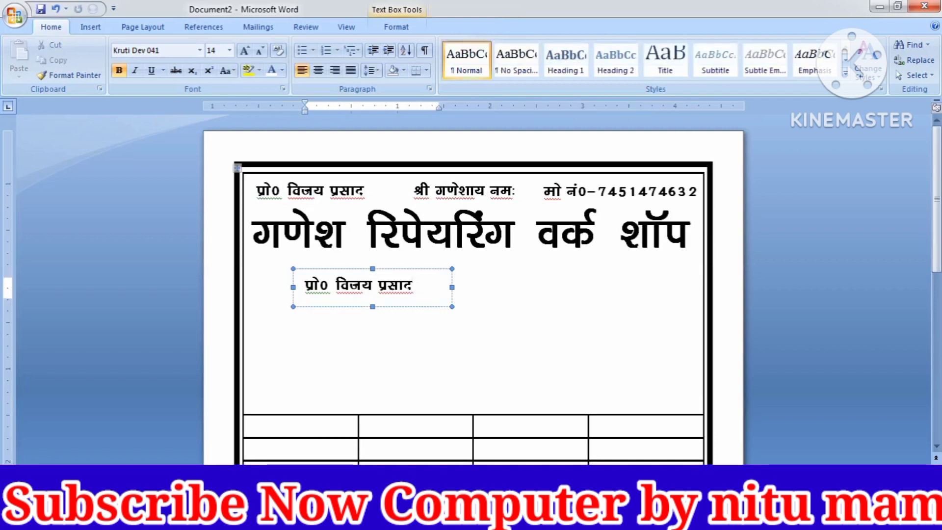
pyautogui.press('BackSpace')
pyautogui.press('BackSpace')
pyautogui.press('BackSpace')
pyautogui.press('BackSpace')
pyautogui.press('BackSpace')
pyautogui.press('BackSpace')
pyautogui.press('BackSpace')
pyautogui.press('BackSpace')
pyautogui.press('BackSpace')
pyautogui.press('BackSpace')
pyautogui.press('BackSpace')
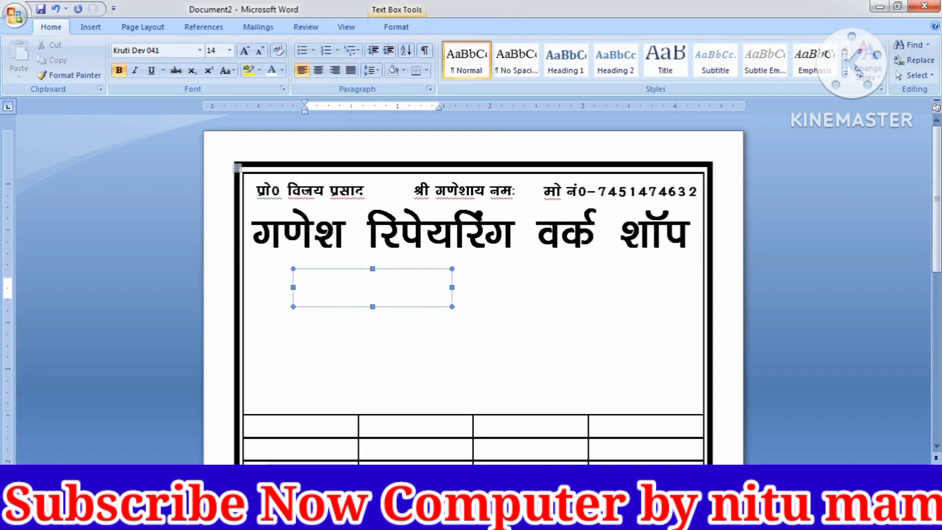
pyautogui.write('Hk')
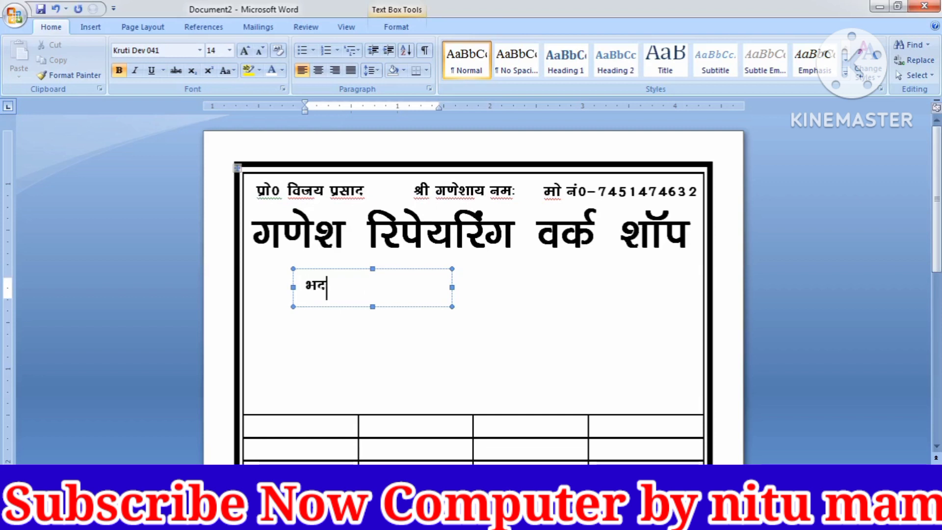
pyautogui.write(';k')
pyautogui.write(' ckj')
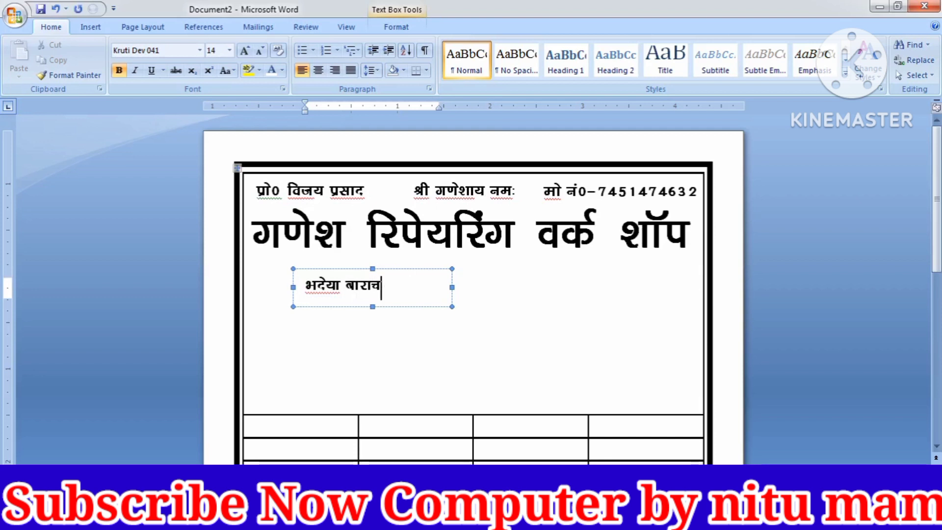
pyautogui.write('n')
pyautogui.press('BackSpace')
pyautogui.write('Í')
pyautogui.write('h')
pyautogui.write(', ')
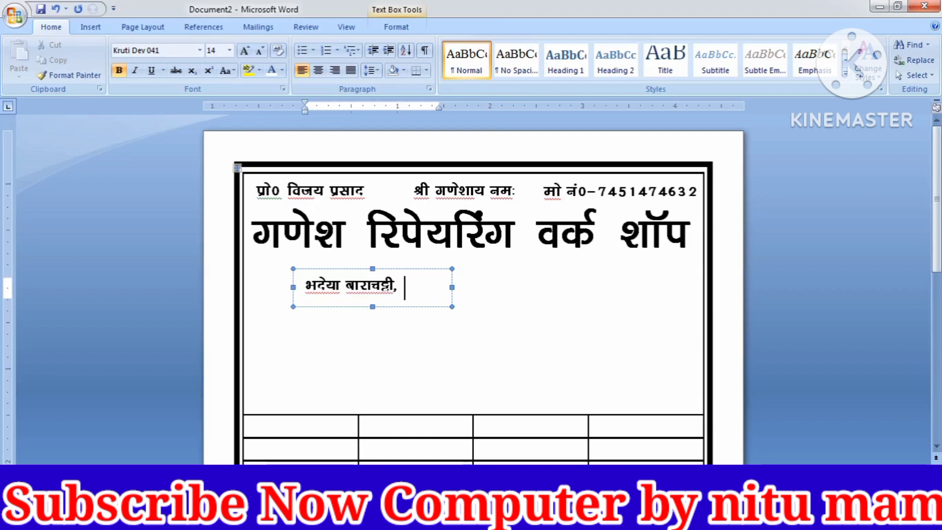
pyautogui.write('x')
pyautogui.write(';')
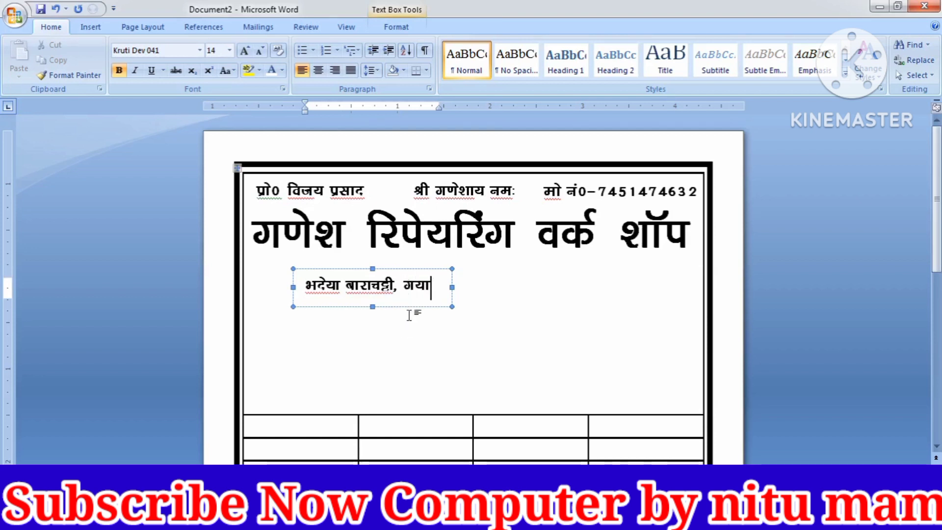
# Step: Duplicate the address box and draw a rounded rectangle under the heading
pyautogui.click(400, 312)
pyautogui.moveTo(407, 340); pyautogui.dragTo(399, 358)
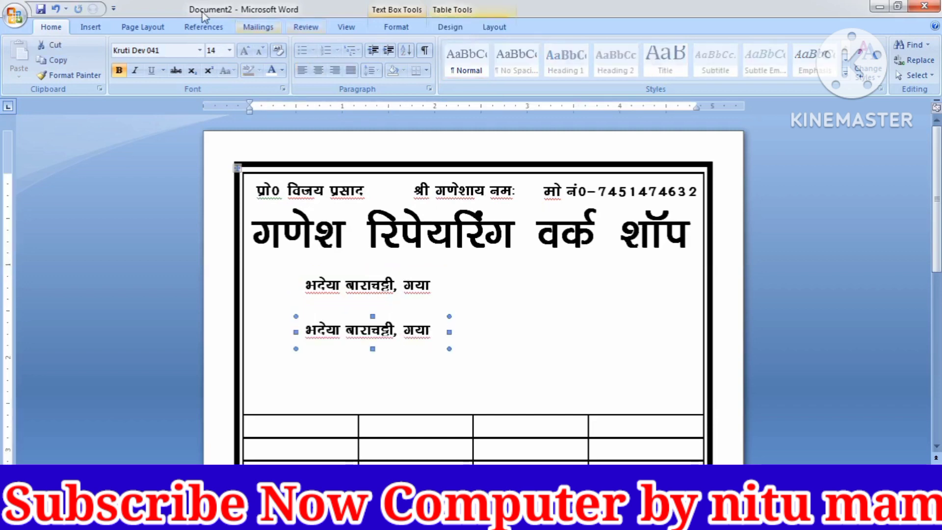
pyautogui.click(95, 28)
pyautogui.click(211, 75)
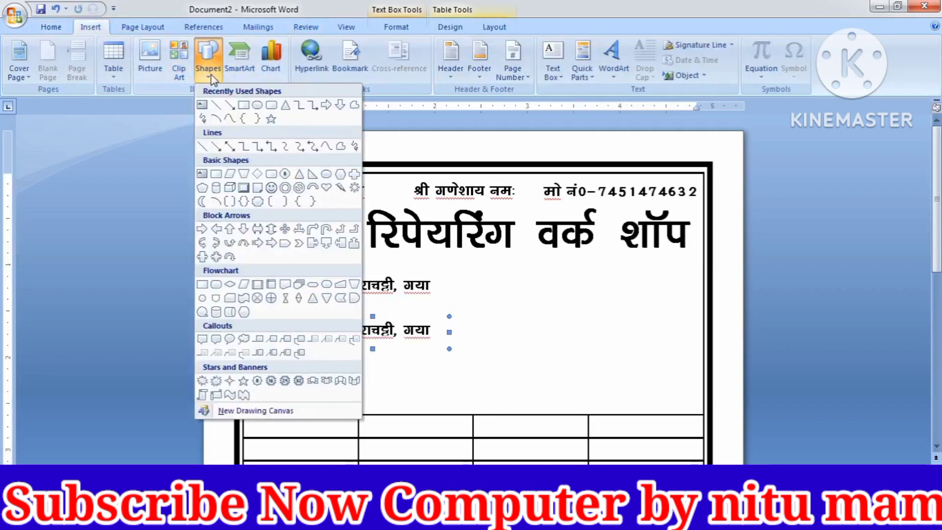
pyautogui.click(271, 105)
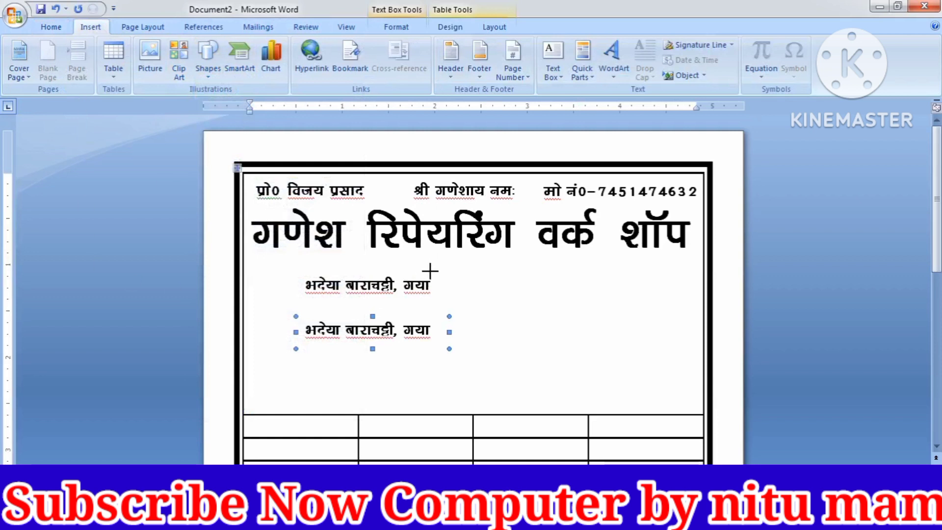
pyautogui.moveTo(411, 265); pyautogui.dragTo(614, 295)
# Step: Delete the upper duplicate address box and select the rounded rectangle
pyautogui.click(316, 295)
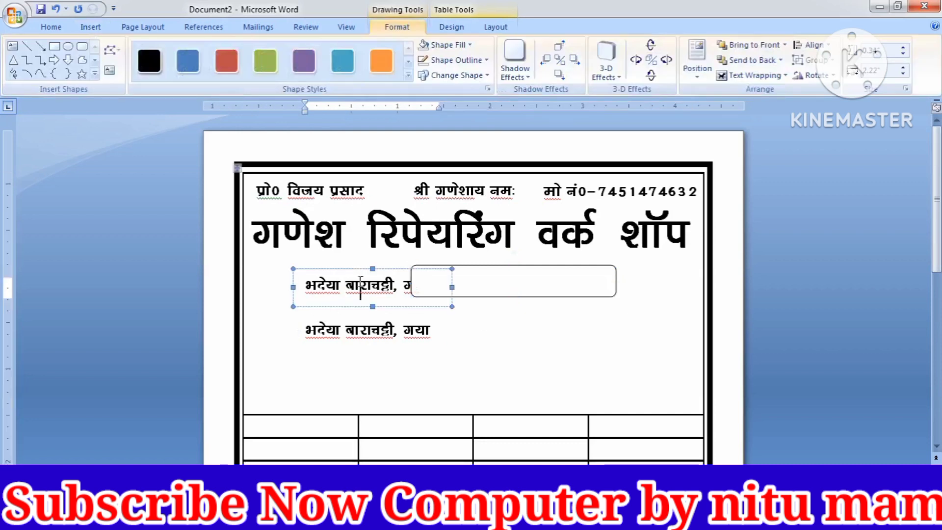
pyautogui.click(350, 270)
pyautogui.press('Delete')
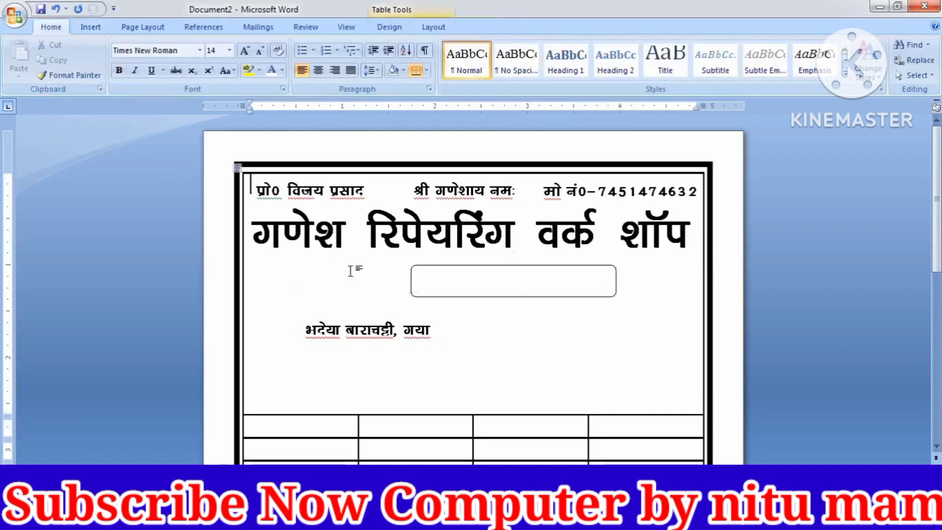
pyautogui.click(380, 329)
pyautogui.click(492, 275)
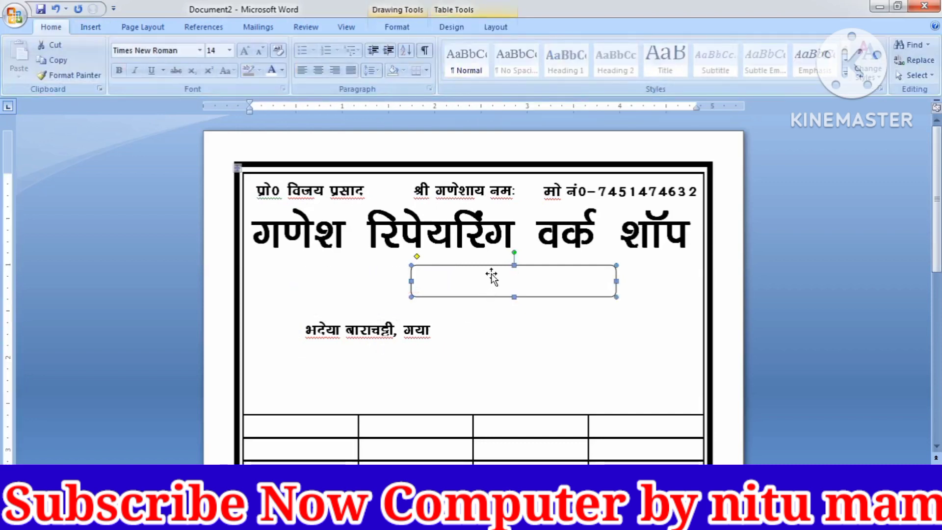
# Step: Move the address text box inside the rounded rectangle, bring it to front and enlarge it
pyautogui.moveTo(496, 267); pyautogui.dragTo(467, 265)
pyautogui.click(404, 314)
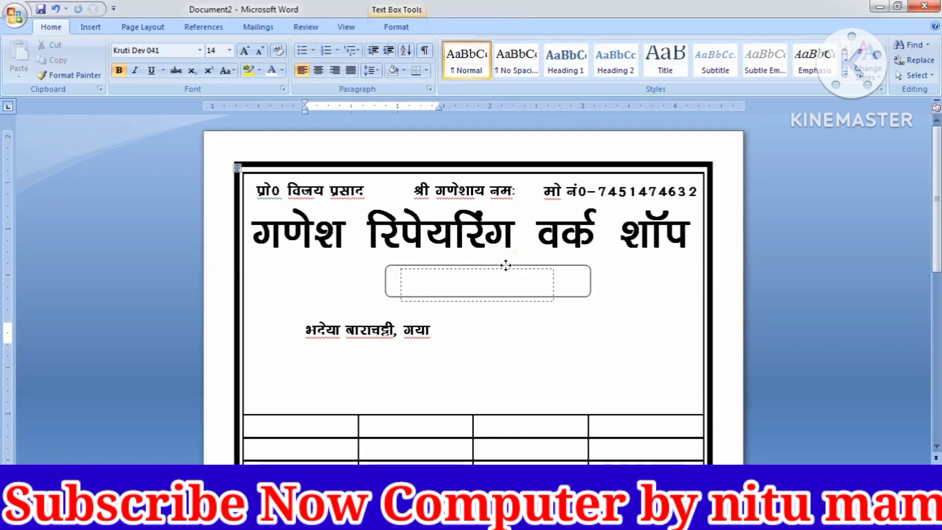
pyautogui.moveTo(492, 286); pyautogui.dragTo(506, 268)
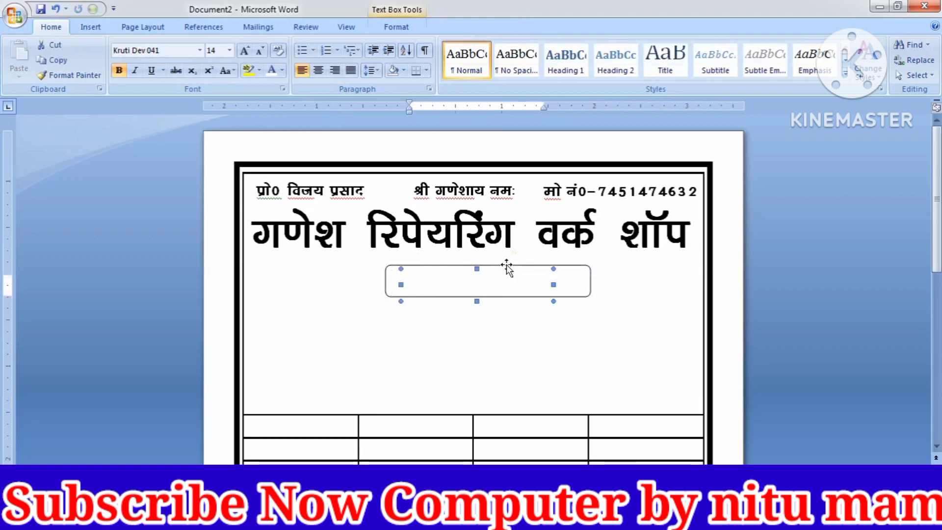
pyautogui.click(405, 32)
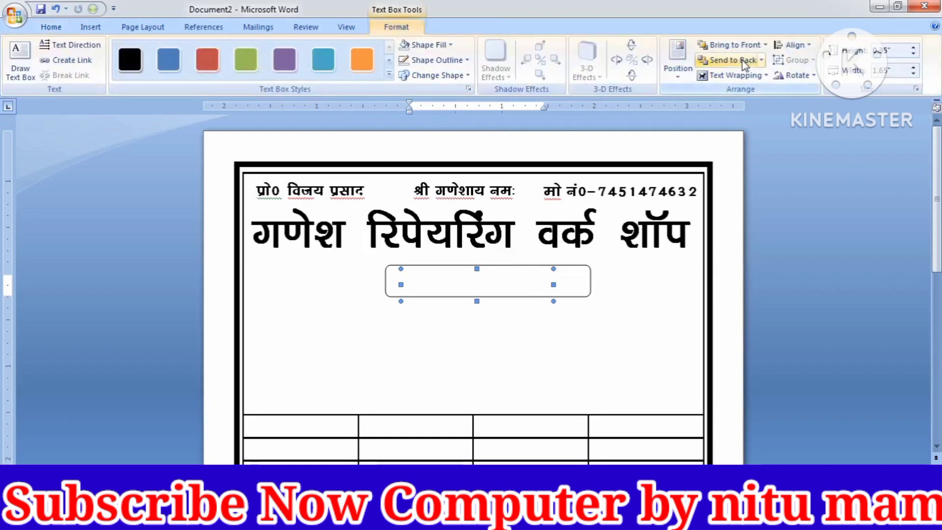
pyautogui.click(745, 45)
pyautogui.write('भदेया बाराचट्टी, गया')
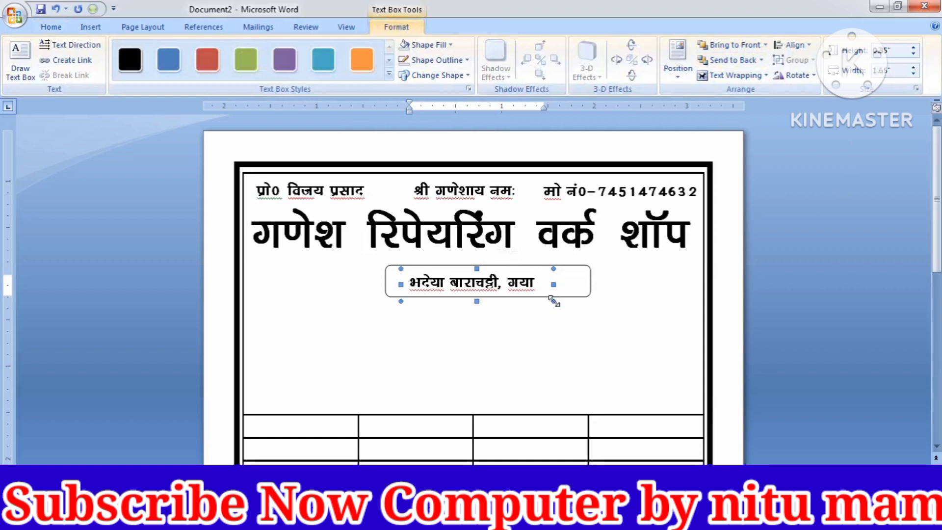
pyautogui.moveTo(553, 301); pyautogui.dragTo(587, 311)
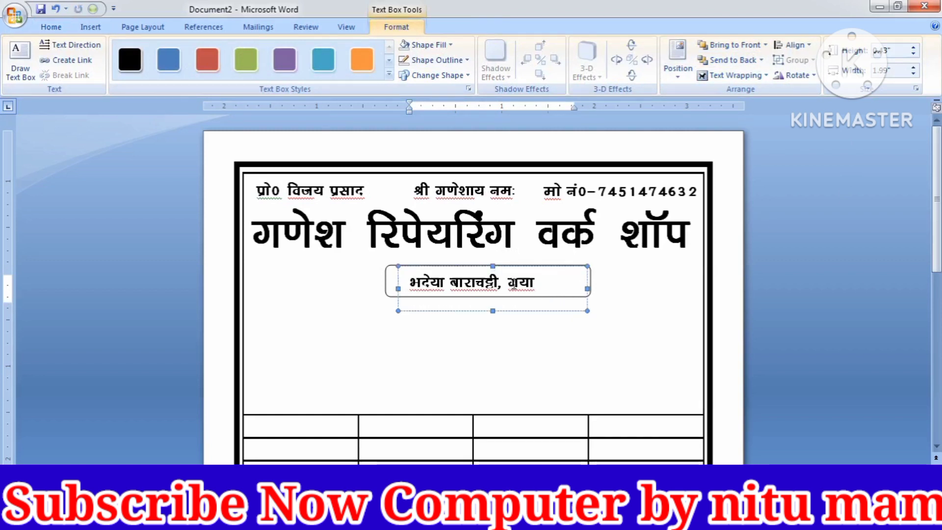
# Step: Select the address text and show its font size choices
pyautogui.moveTo(539, 283); pyautogui.dragTo(405, 287)
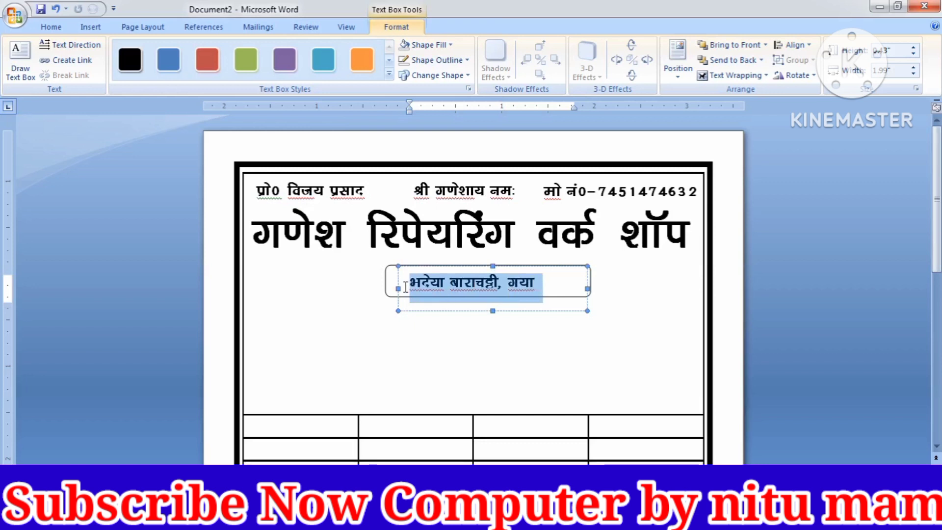
pyautogui.click(51, 27)
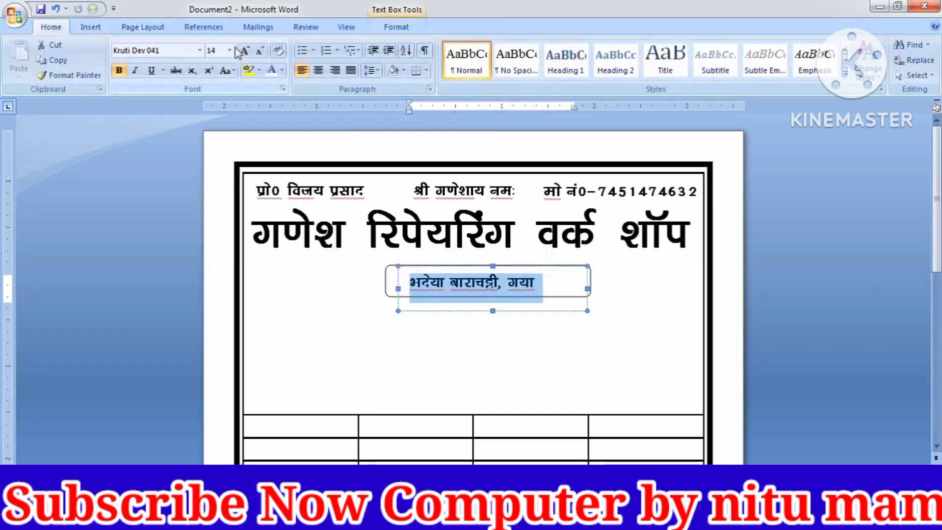
pyautogui.click(229, 50)
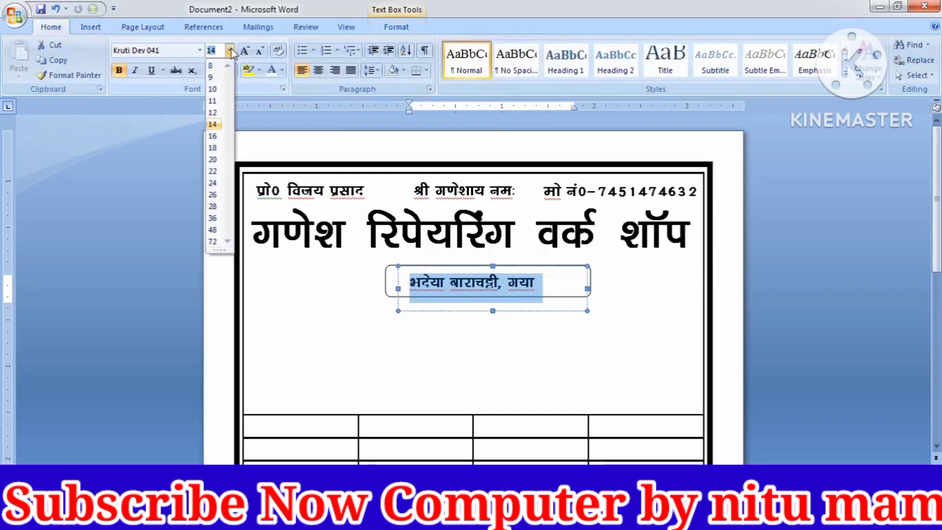
# Step: Set the address to size 20 and widen its box so the text fits, leaving the fill unchanged
pyautogui.click(213, 160)
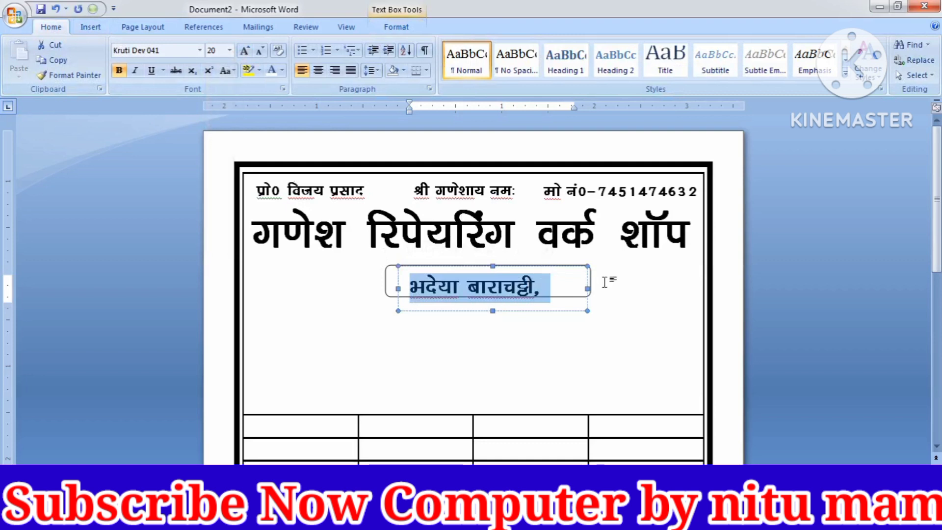
pyautogui.moveTo(587, 288); pyautogui.dragTo(605, 294)
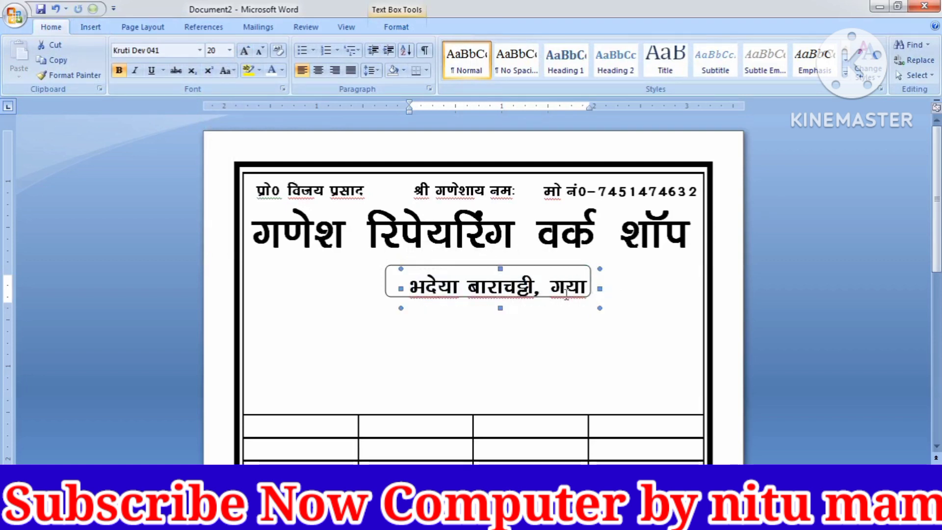
pyautogui.click(387, 275)
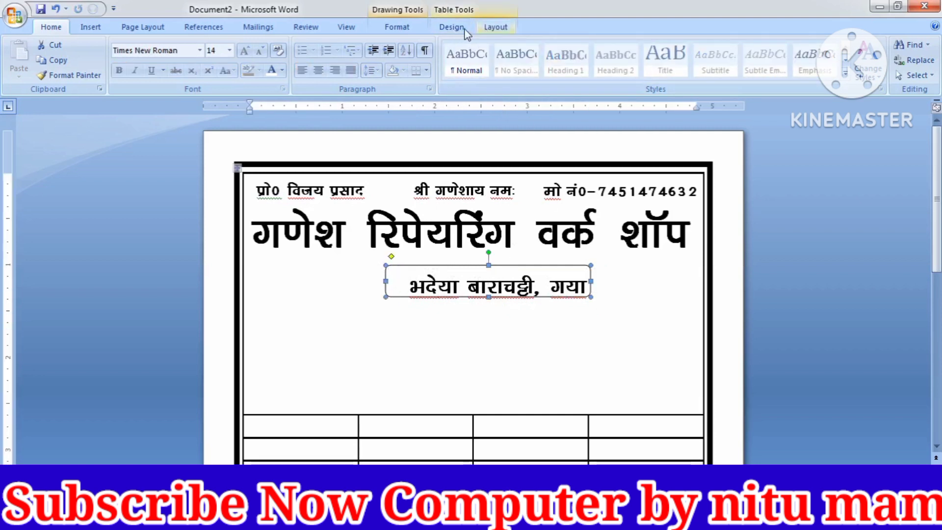
pyautogui.click(411, 29)
pyautogui.click(471, 45)
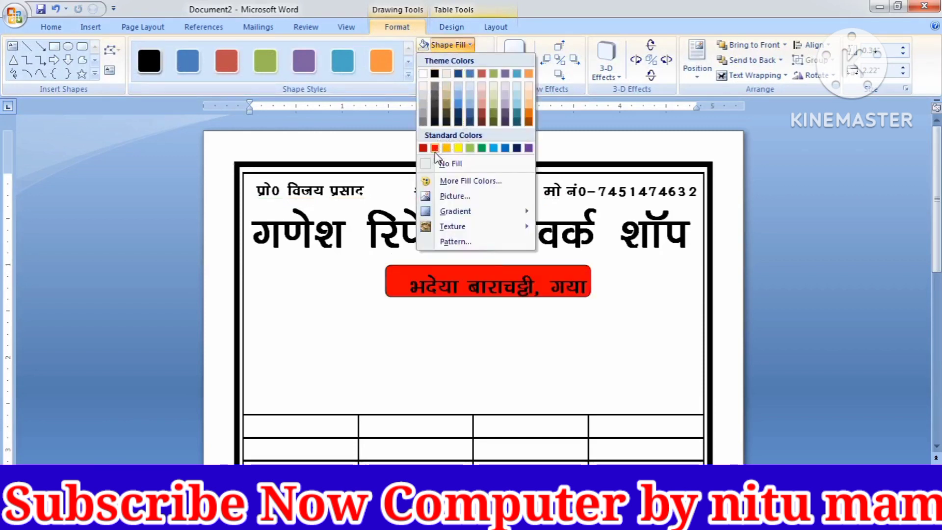
pyautogui.moveTo(455, 212)
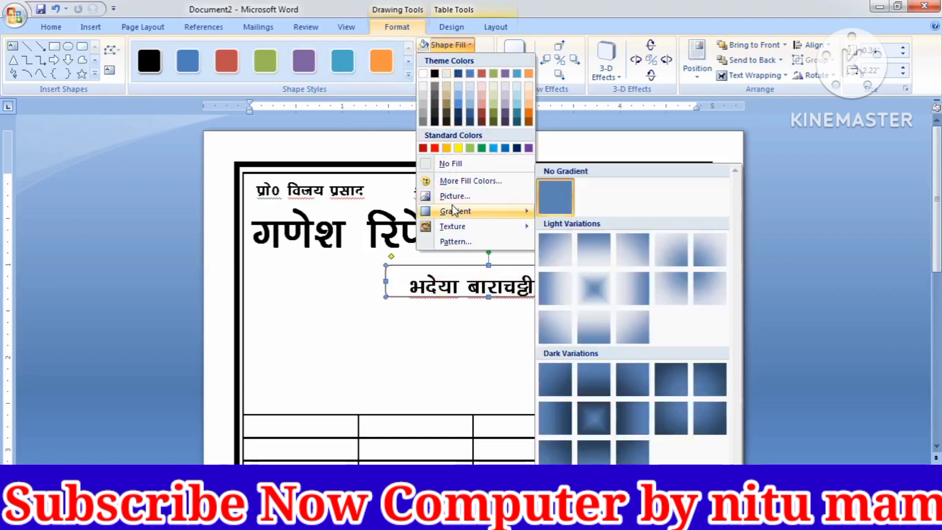
pyautogui.click(397, 112)
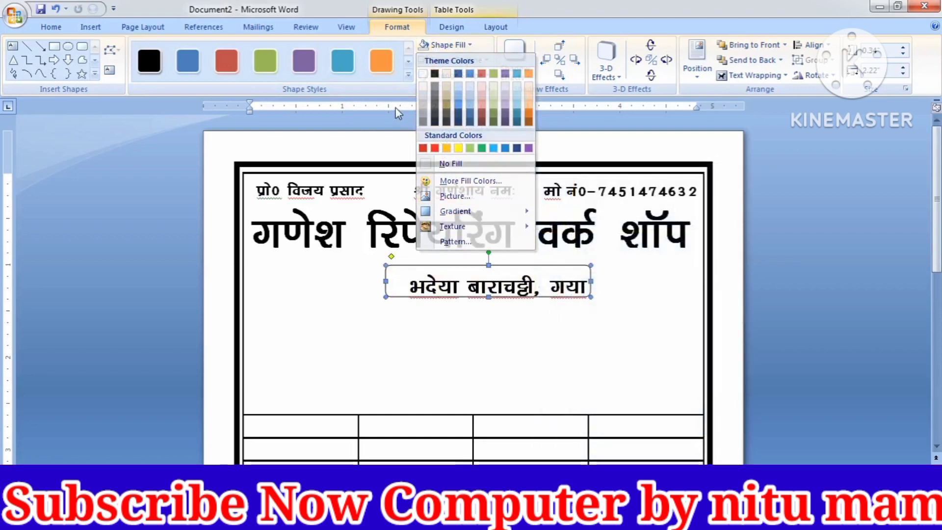
# Step: Give the address box a 3 pt outline and nudge it up slightly
pyautogui.click(449, 60)
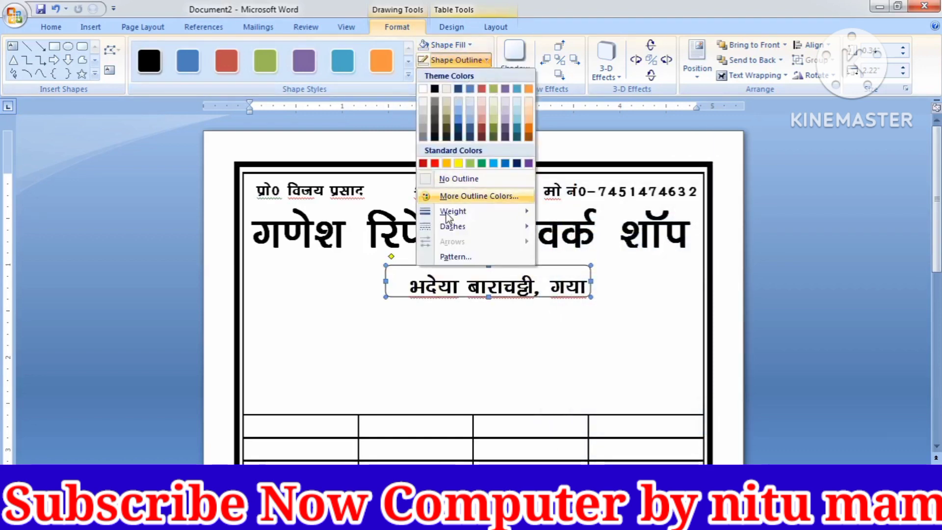
pyautogui.moveTo(452, 211)
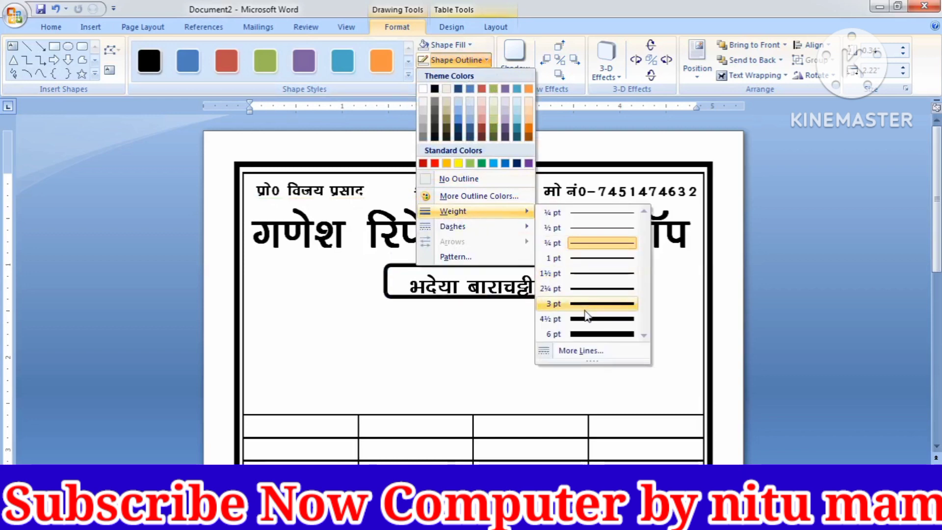
pyautogui.click(588, 304)
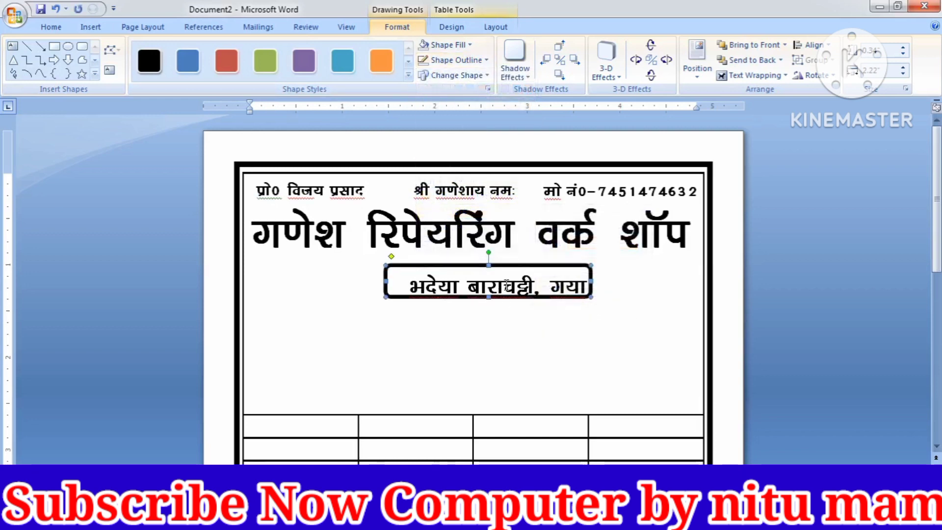
pyautogui.click(521, 286)
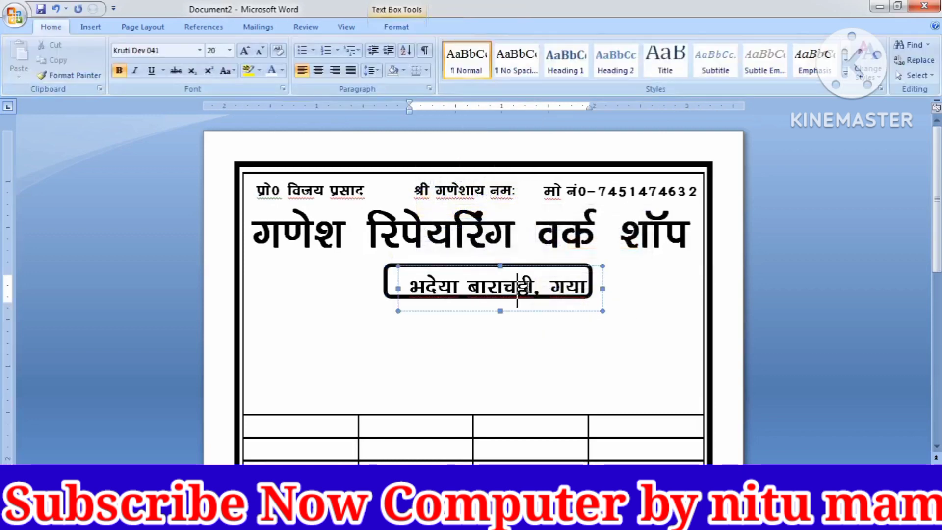
pyautogui.click(526, 265)
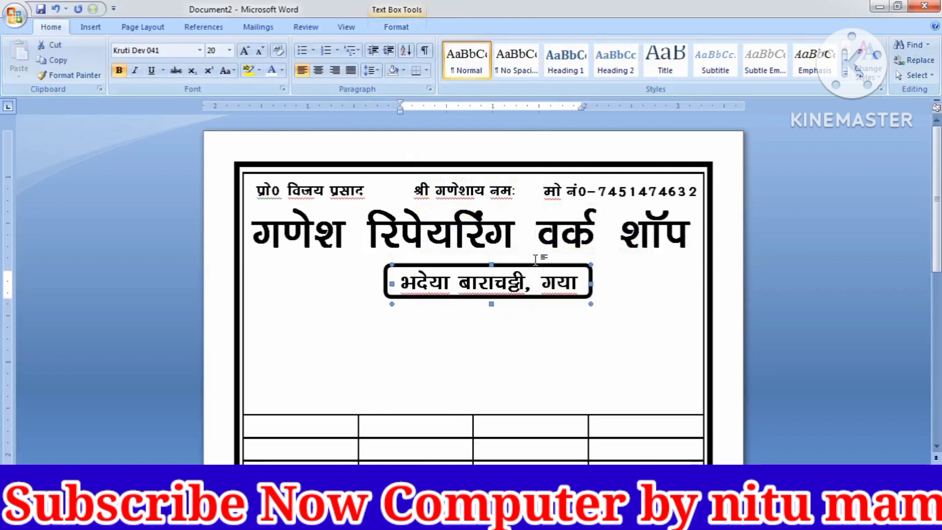
pyautogui.press('Up')
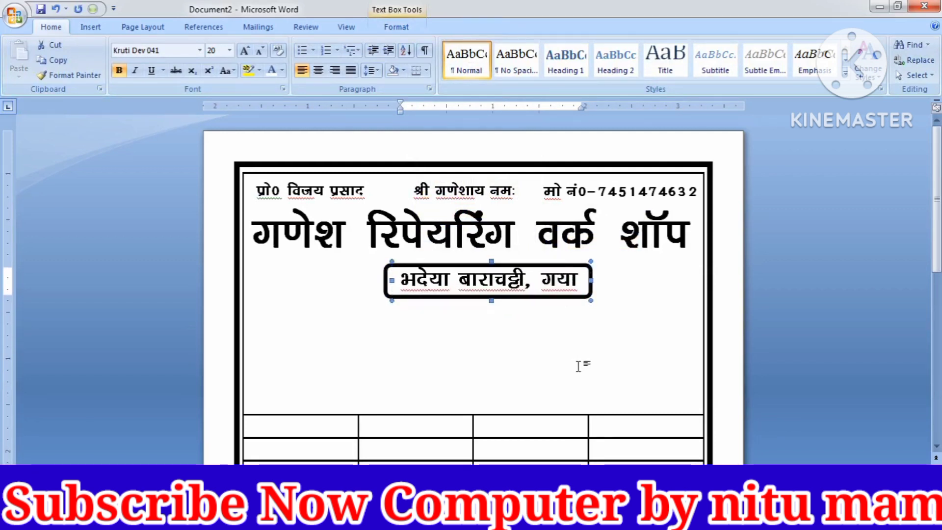
pyautogui.click(579, 365)
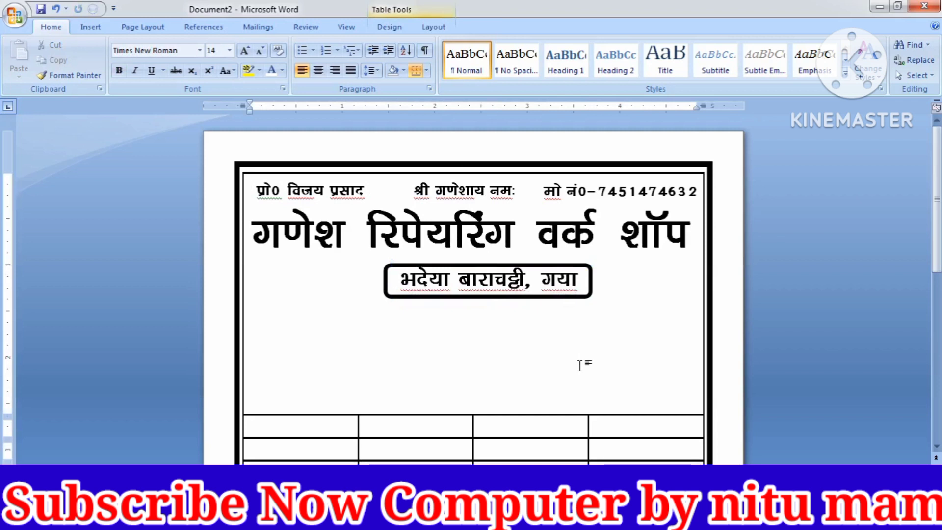
pyautogui.click(340, 252)
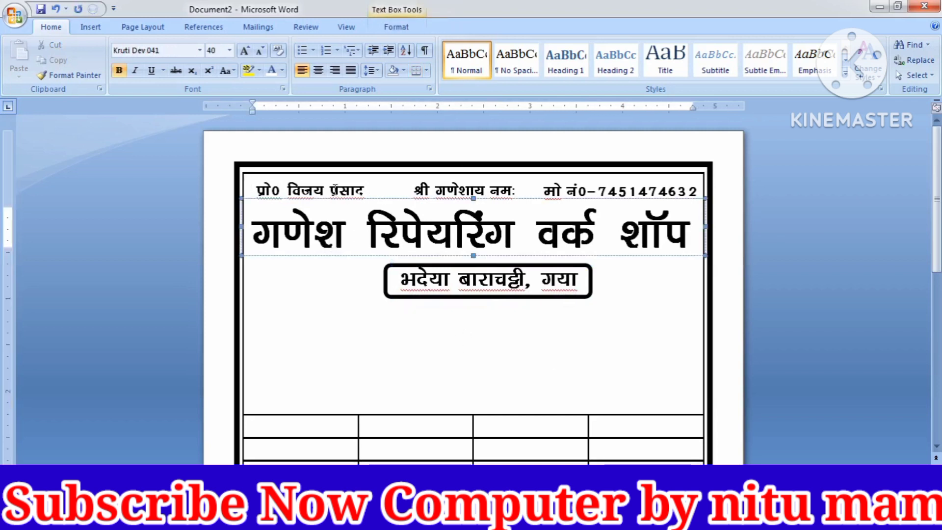
pyautogui.click(366, 191)
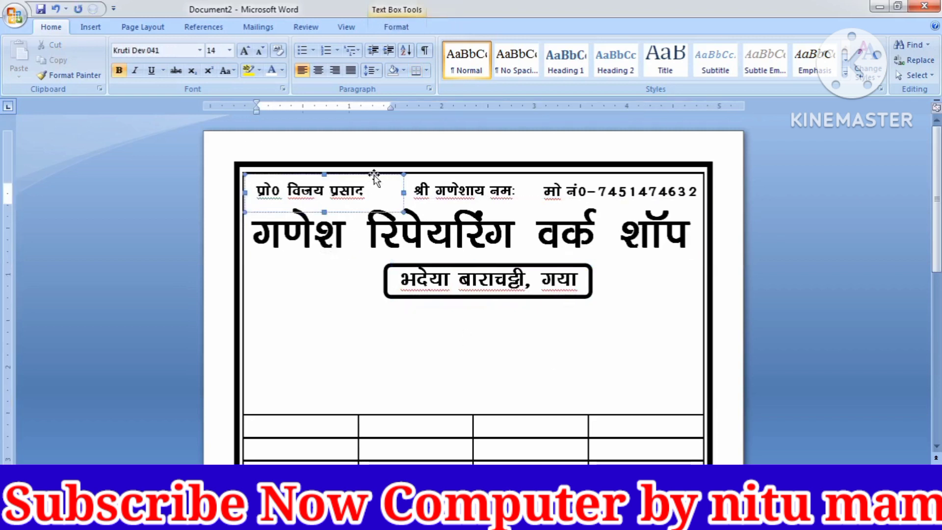
pyautogui.moveTo(373, 175)
pyautogui.mouseDown()
pyautogui.moveTo(391, 275)
pyautogui.moveTo(378, 310)
pyautogui.moveTo(693, 377)
pyautogui.mouseUp()
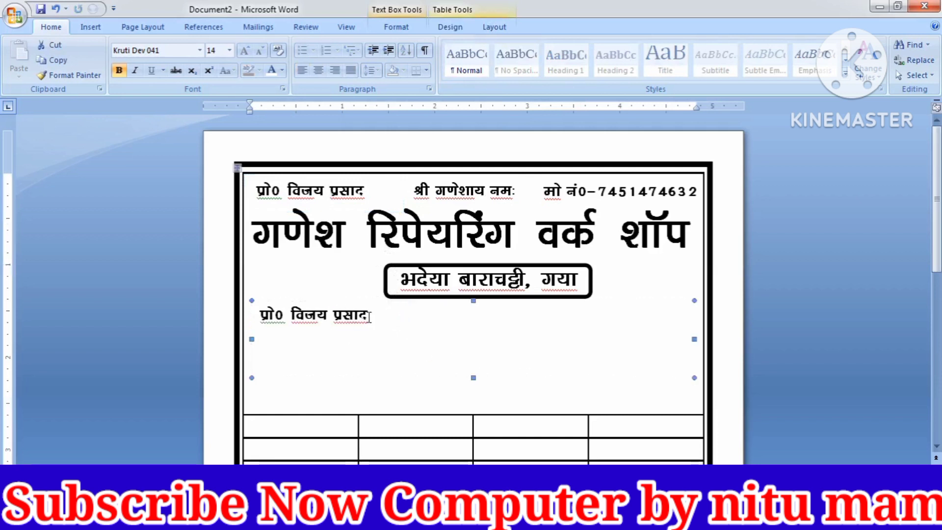
pyautogui.moveTo(371, 318); pyautogui.dragTo(270, 301)
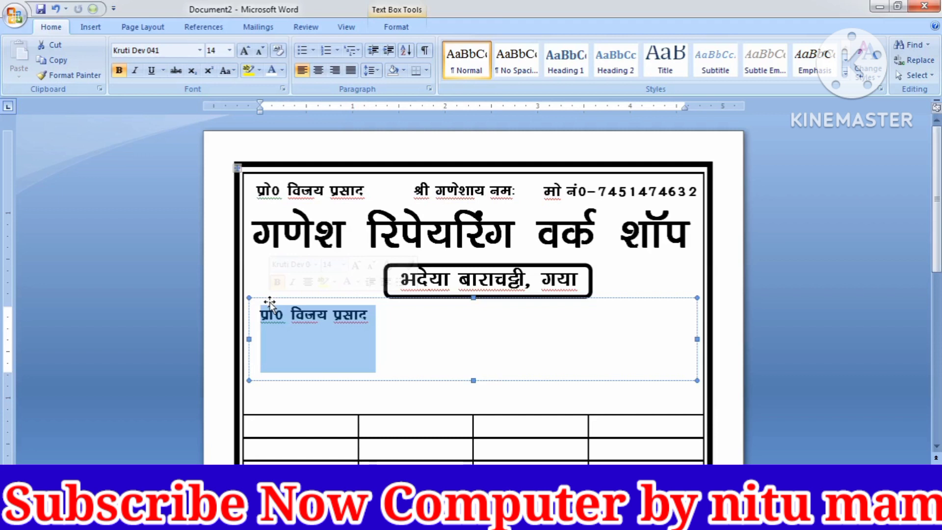
# Step: Type the Hindi line about all kinds of gate and grille work, then reduce the box height
pyautogui.write('ge')
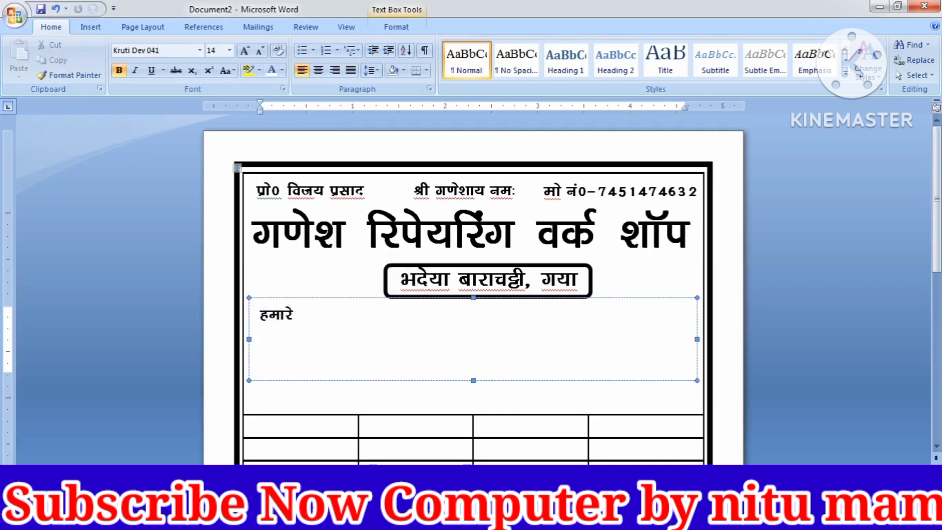
pyautogui.write(' ;')
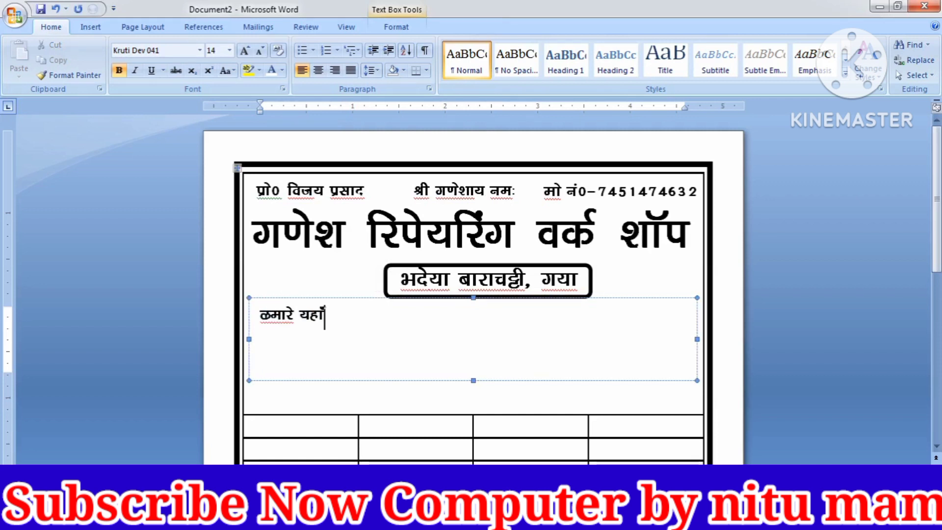
pyautogui.write(' lHh')
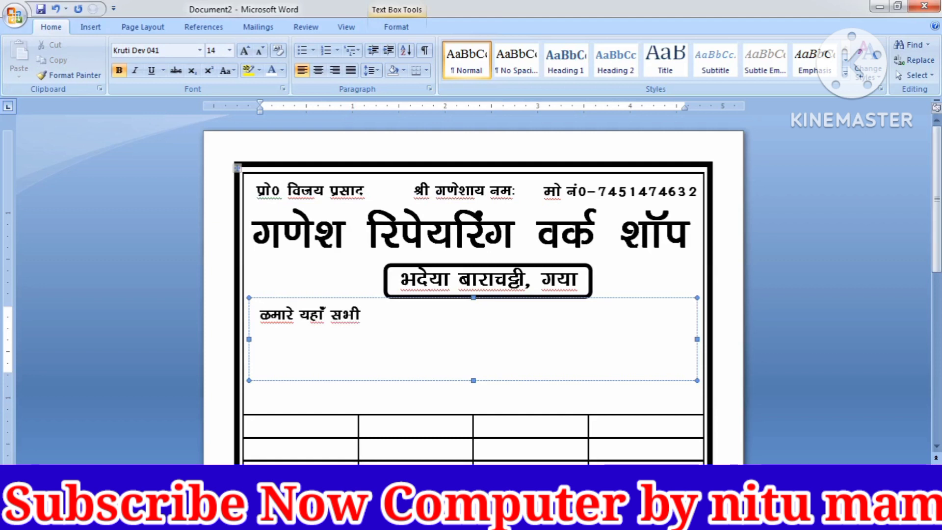
pyautogui.write('dkj d')
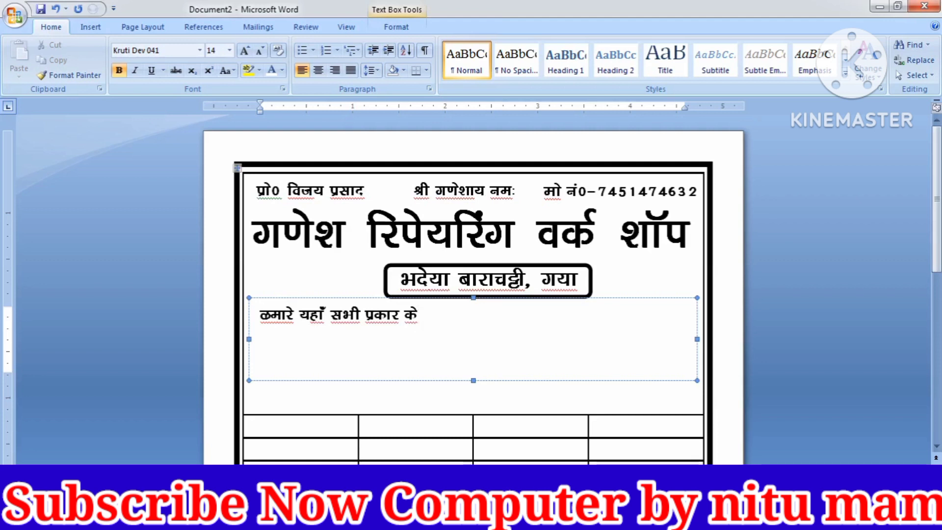
pyautogui.write(' x')
pyautogui.write(' ,o')
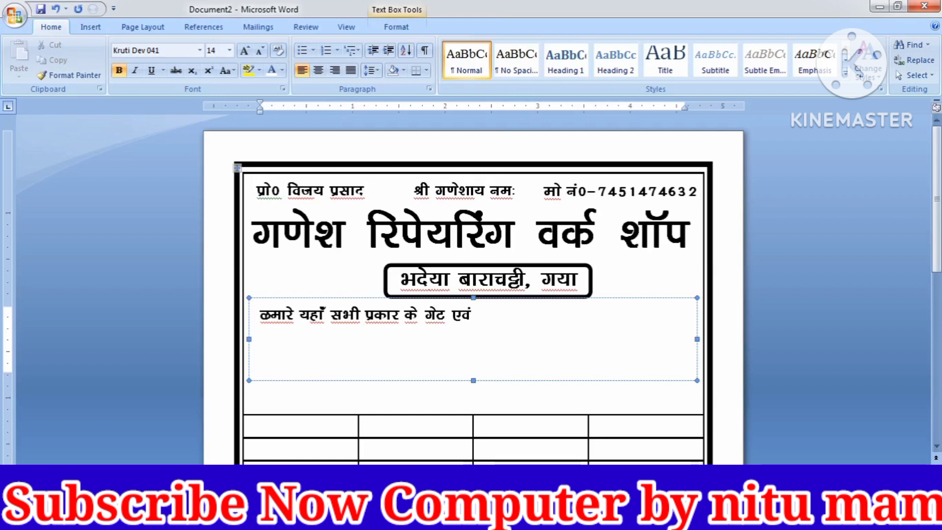
pyautogui.write('ky')
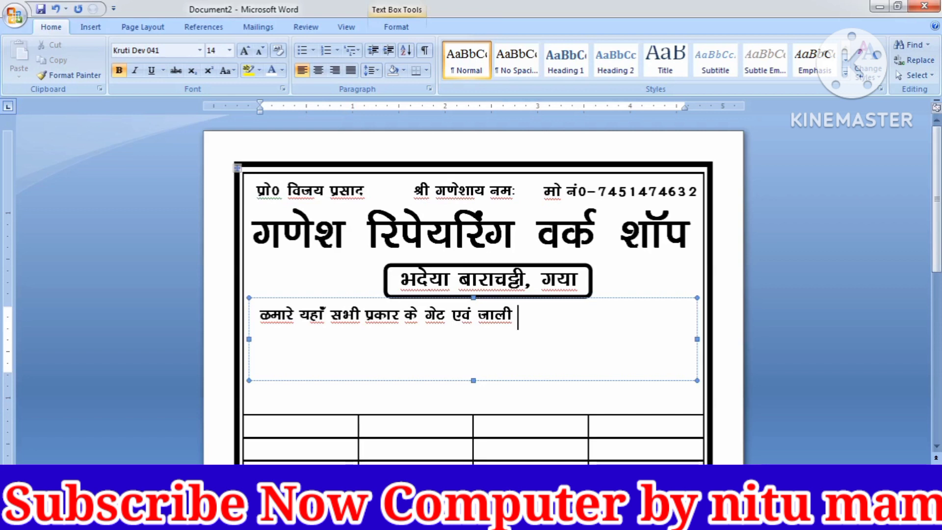
pyautogui.write(' dk d')
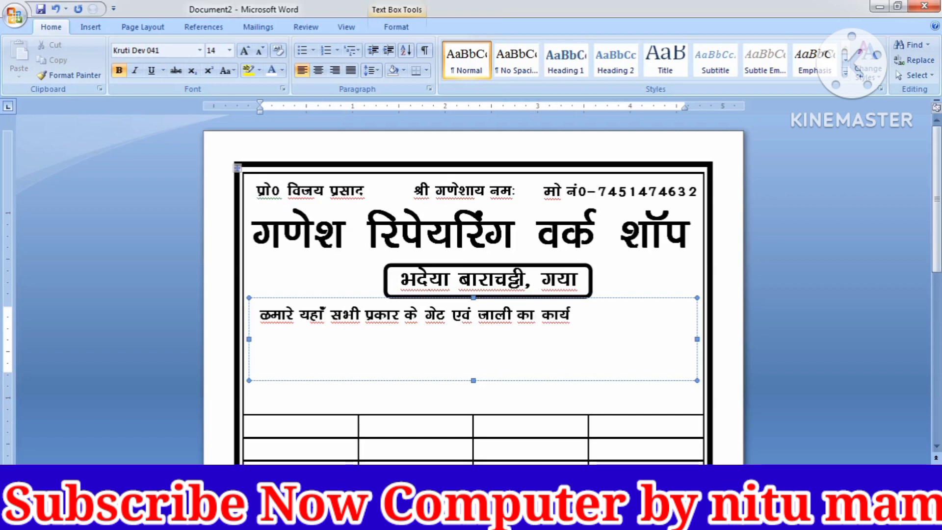
pyautogui.write('l')
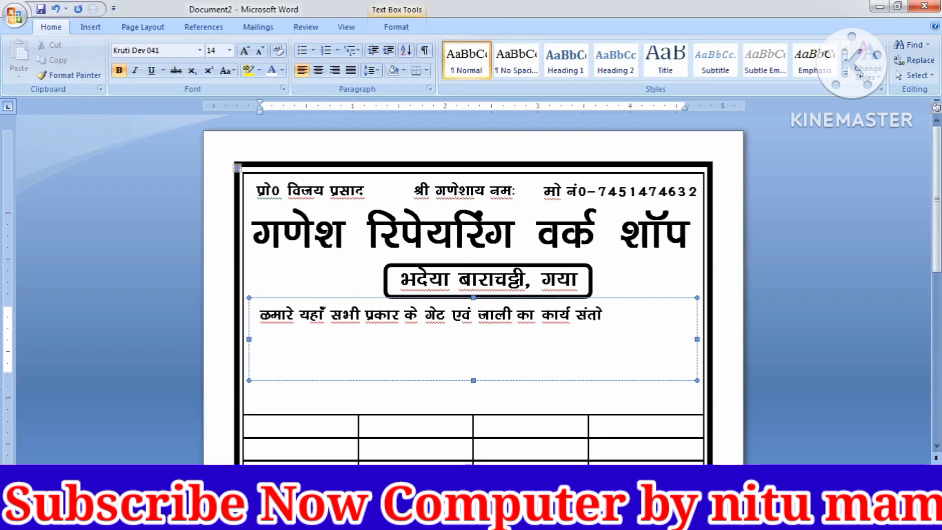
pyautogui.write('"k tud ')
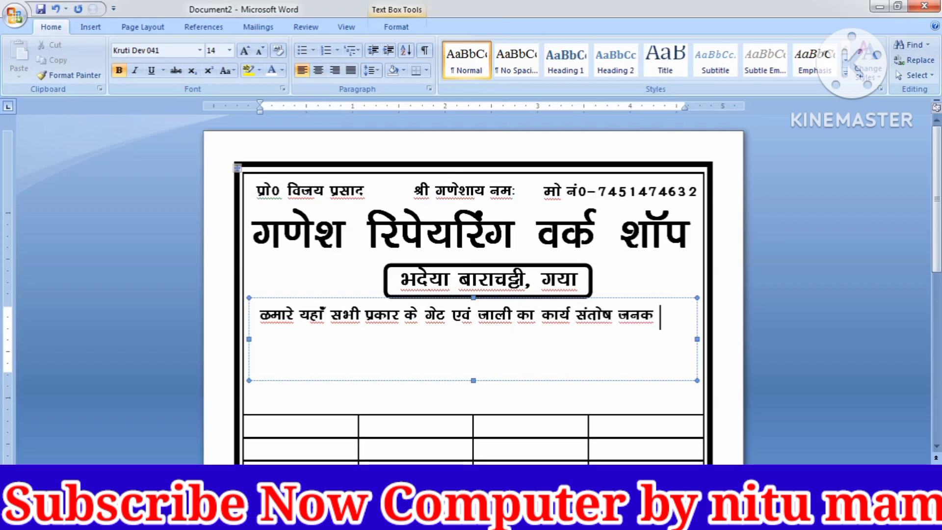
pyautogui.write('fd;k t')
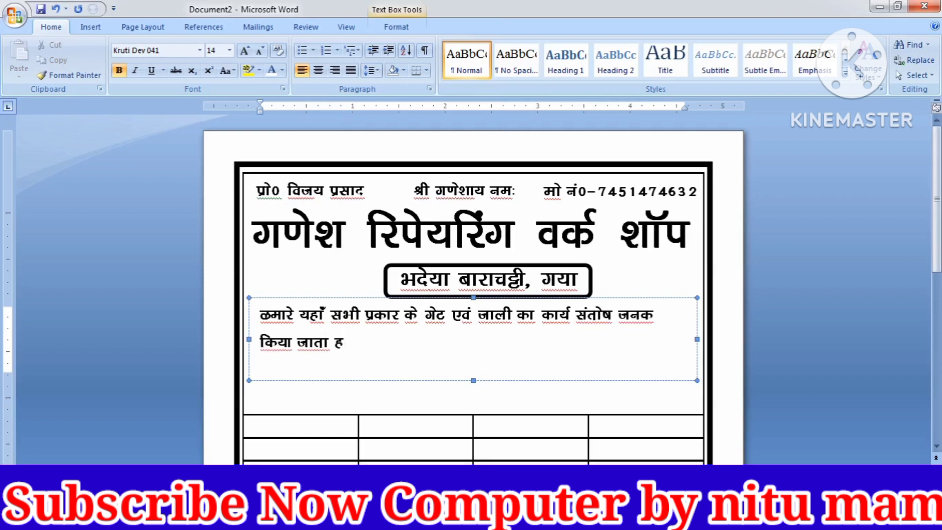
pyautogui.write('a')
pyautogui.moveTo(473, 380); pyautogui.dragTo(471, 358)
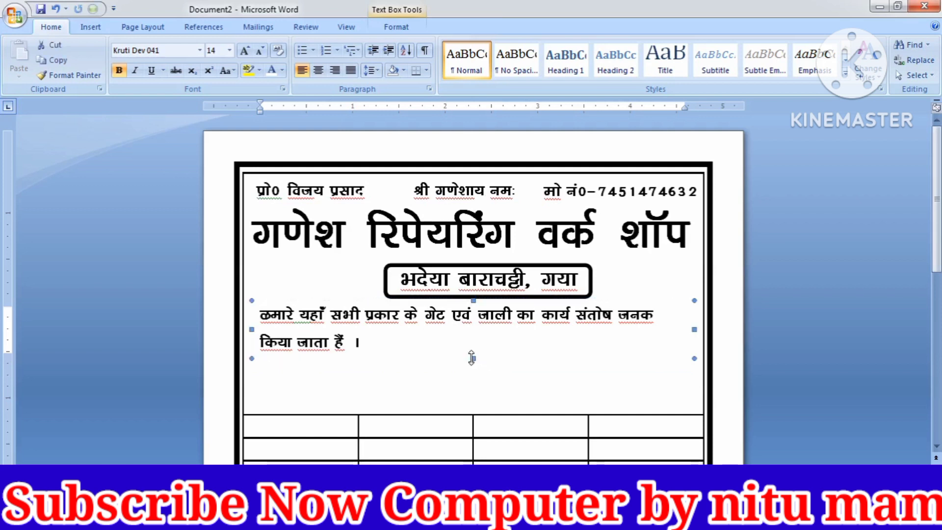
# Step: Set the service line text to size 20
pyautogui.click(351, 309)
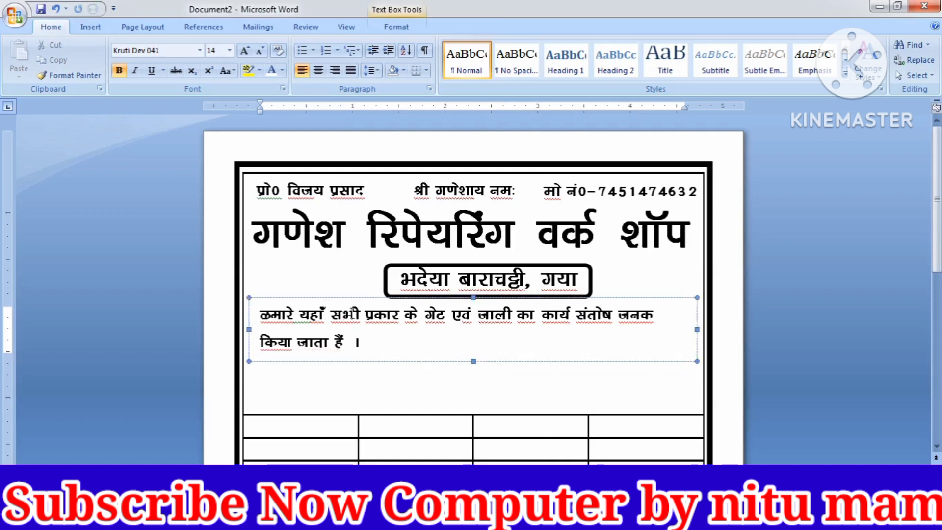
pyautogui.click(271, 317)
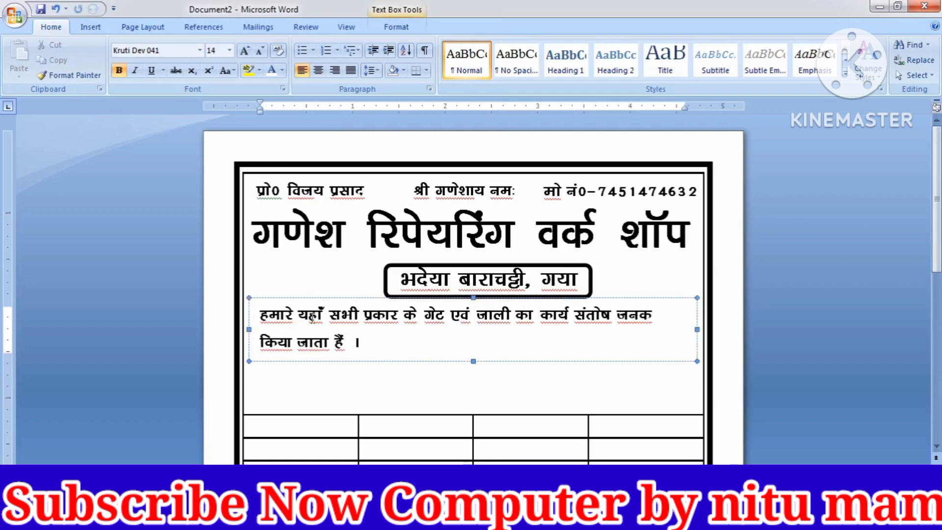
pyautogui.tripleClick(314, 320)
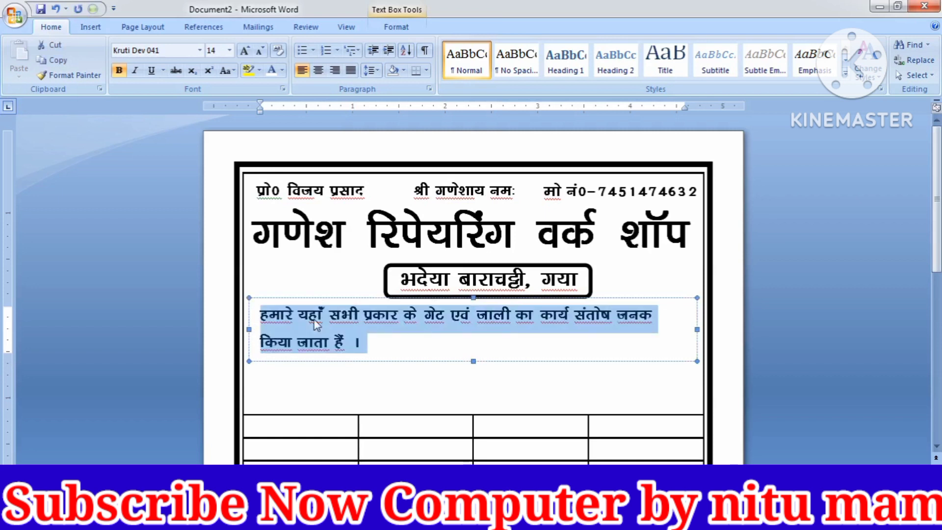
pyautogui.click(229, 50)
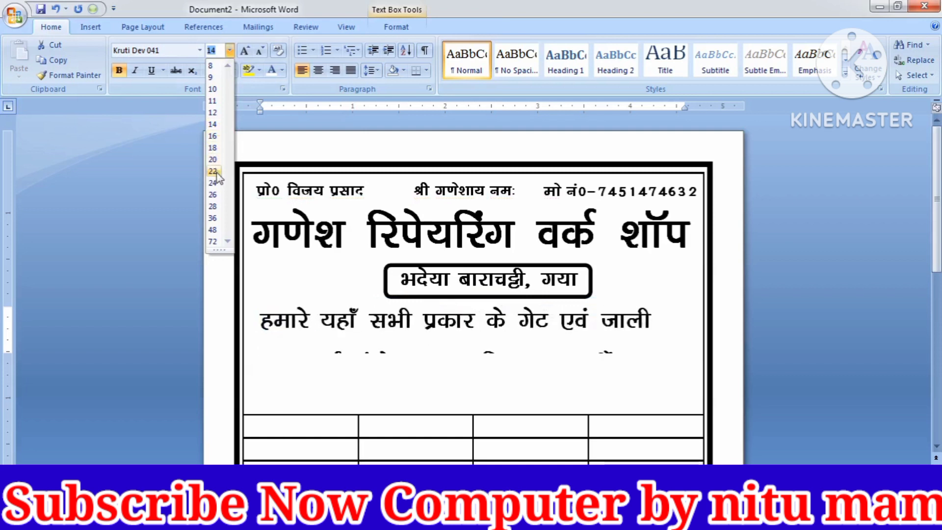
pyautogui.click(213, 159)
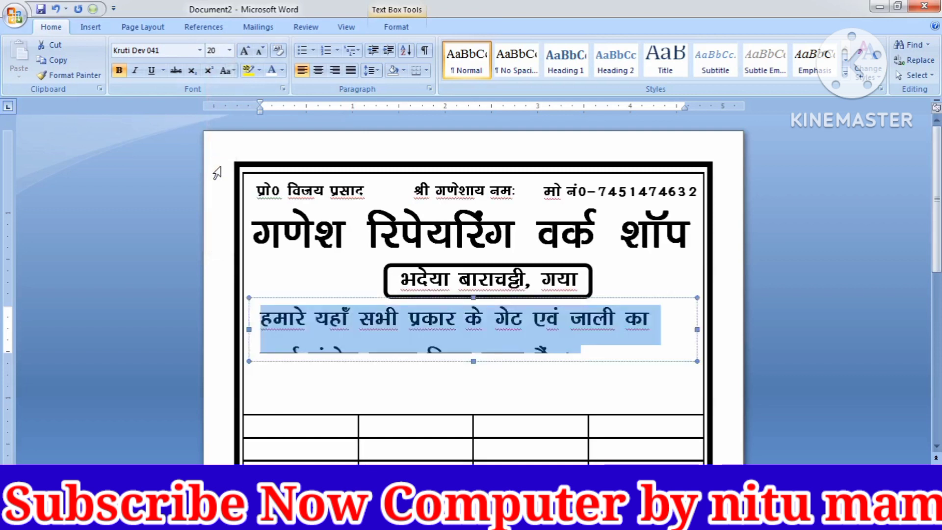
# Step: Give the slogan 1.0 line spacing with no space after the paragraph
pyautogui.click(378, 70)
pyautogui.click(389, 87)
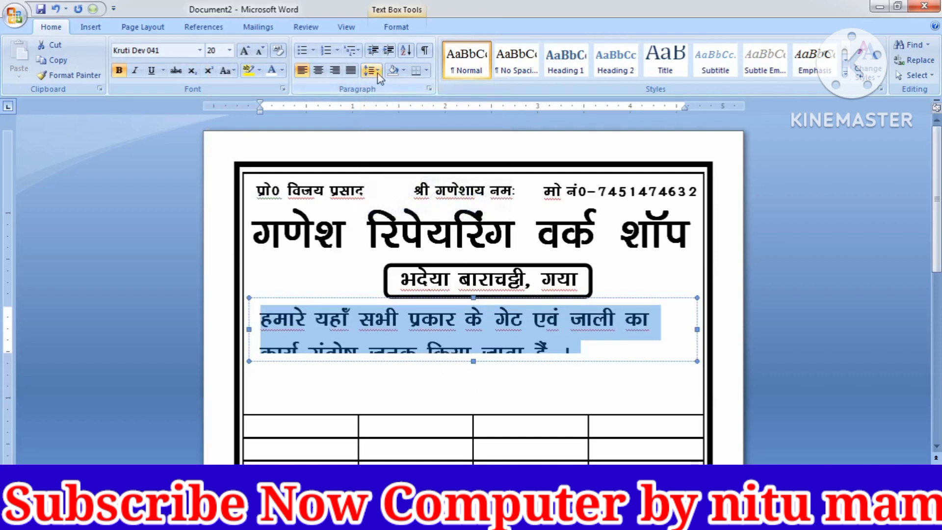
pyautogui.click(369, 70)
pyautogui.click(421, 210)
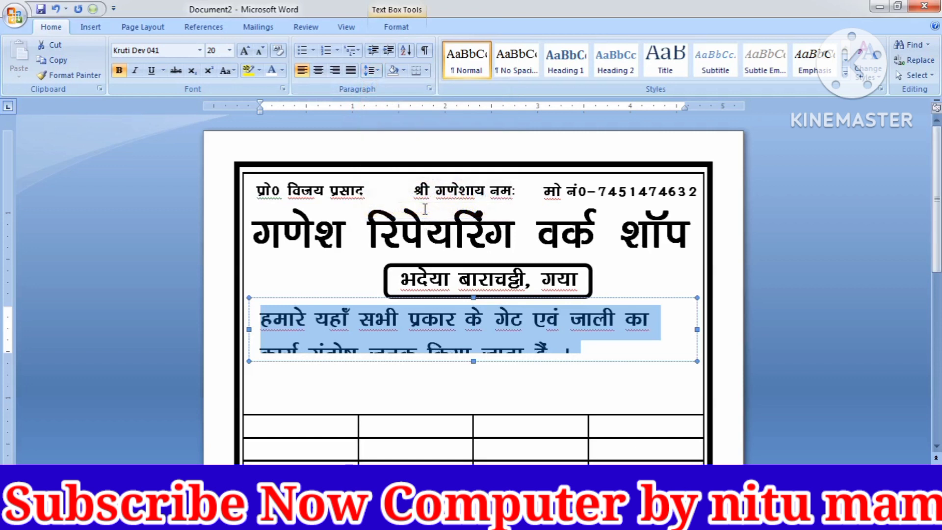
pyautogui.click(371, 70)
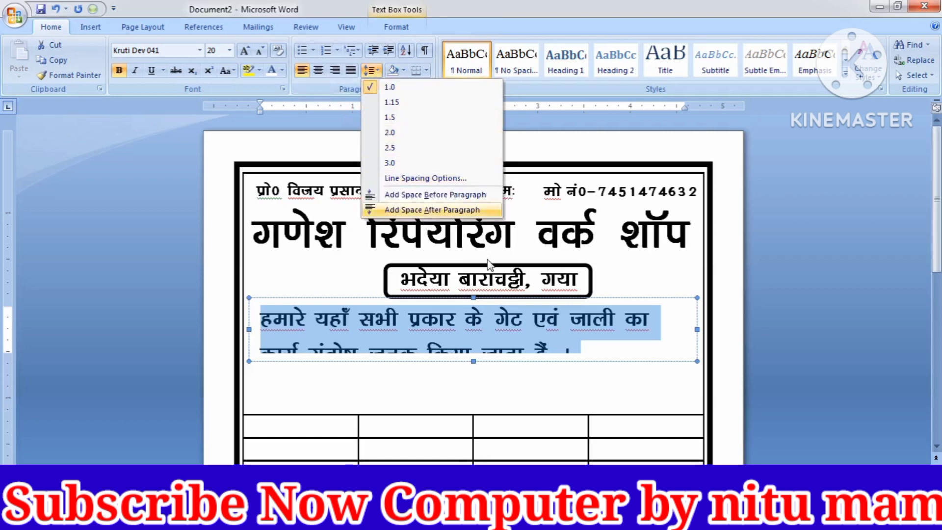
pyautogui.click(520, 372)
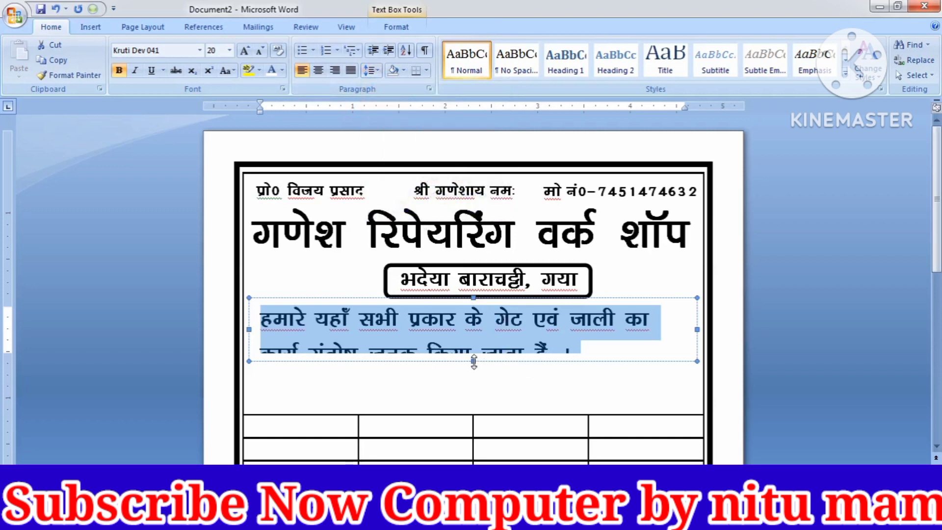
# Step: Centre the slogan lines within their text box
pyautogui.click(475, 374)
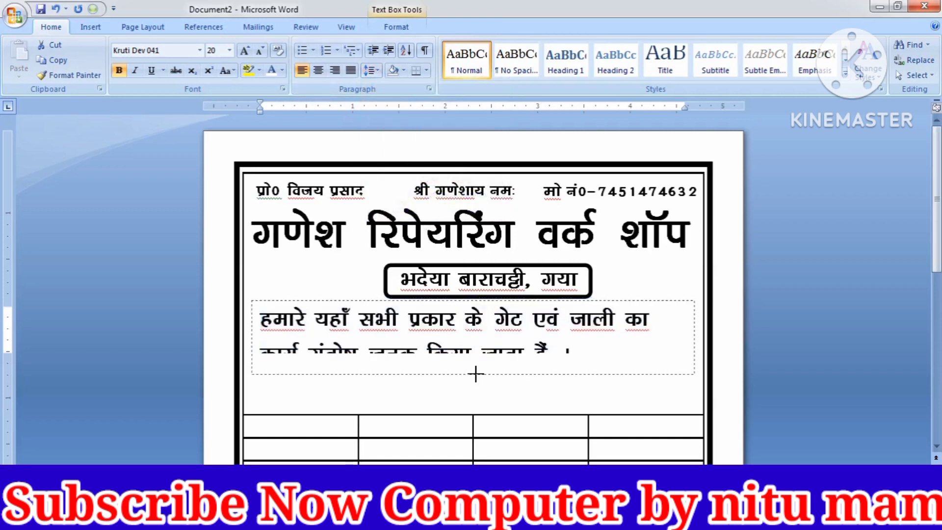
pyautogui.click(394, 398)
pyautogui.click(412, 355)
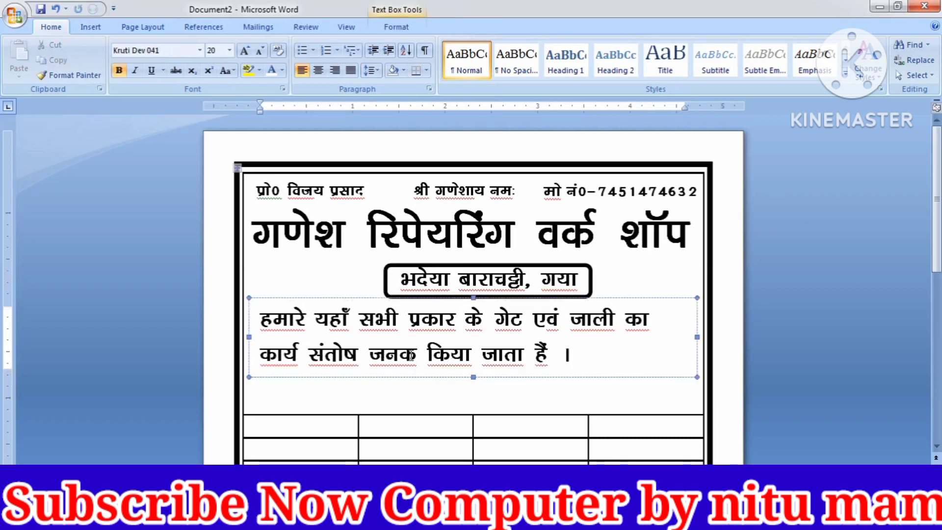
pyautogui.hotkey('ctrl', 'a')
pyautogui.click(318, 70)
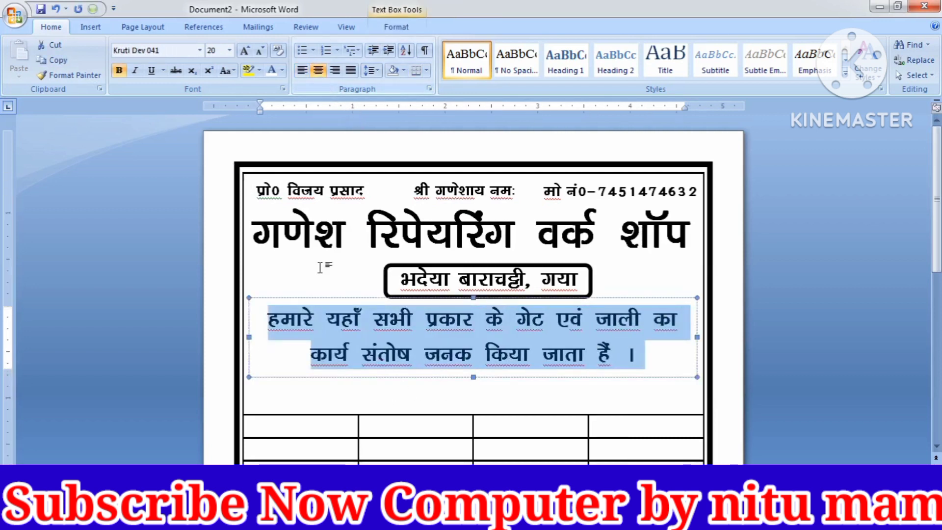
pyautogui.click(306, 273)
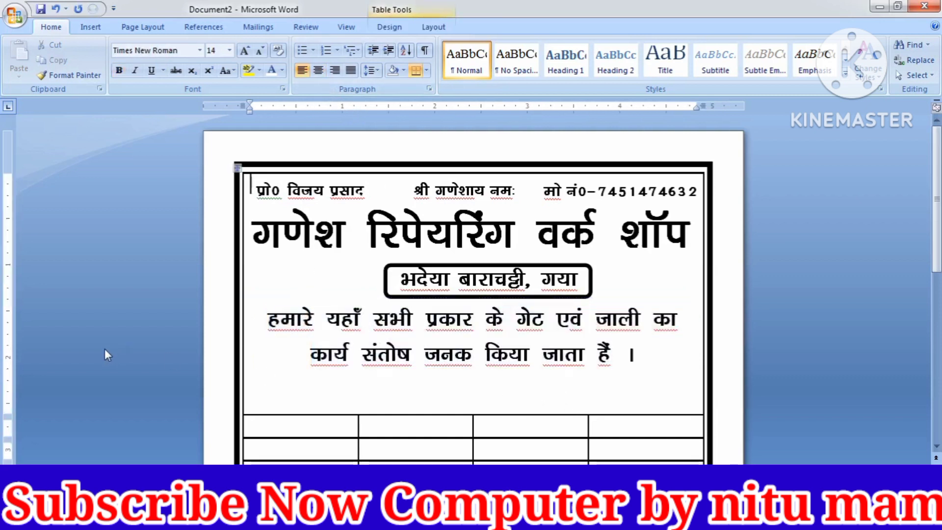
pyautogui.scroll(-3, 167, 406)
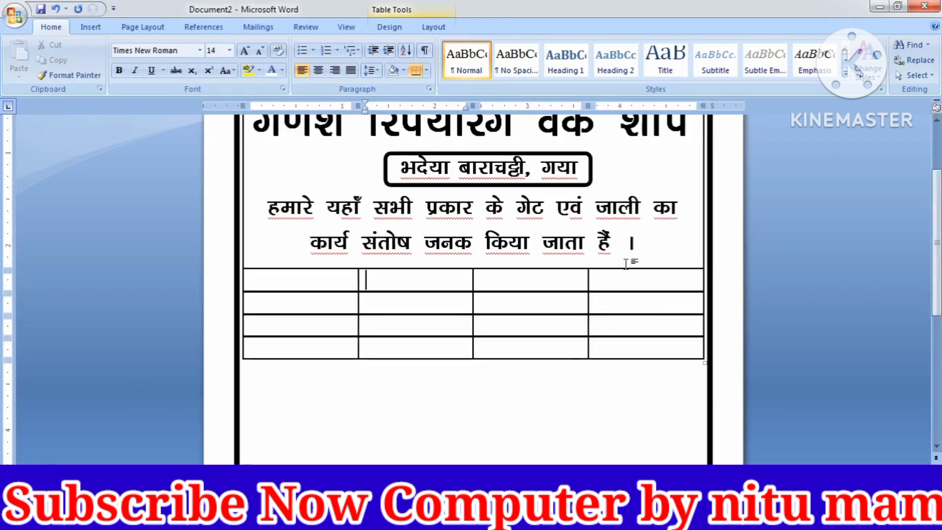
pyautogui.click(533, 226)
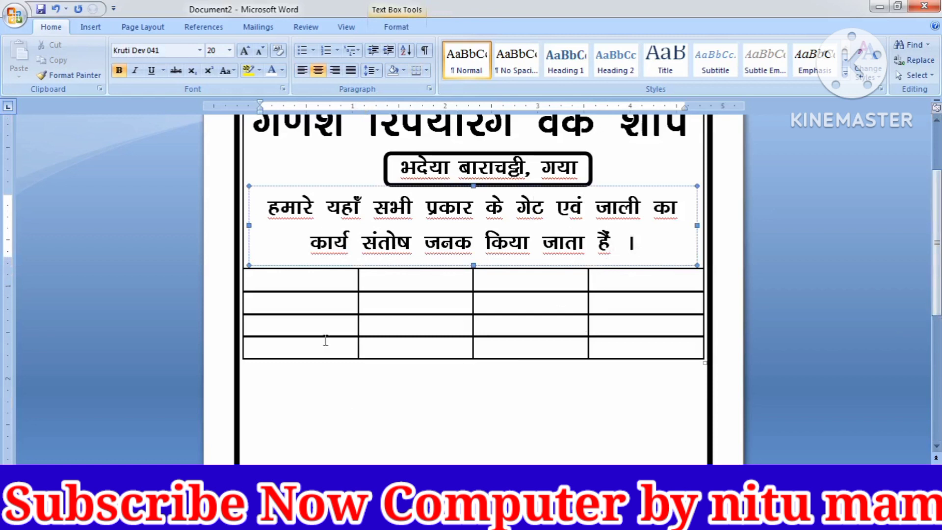
pyautogui.click(427, 370)
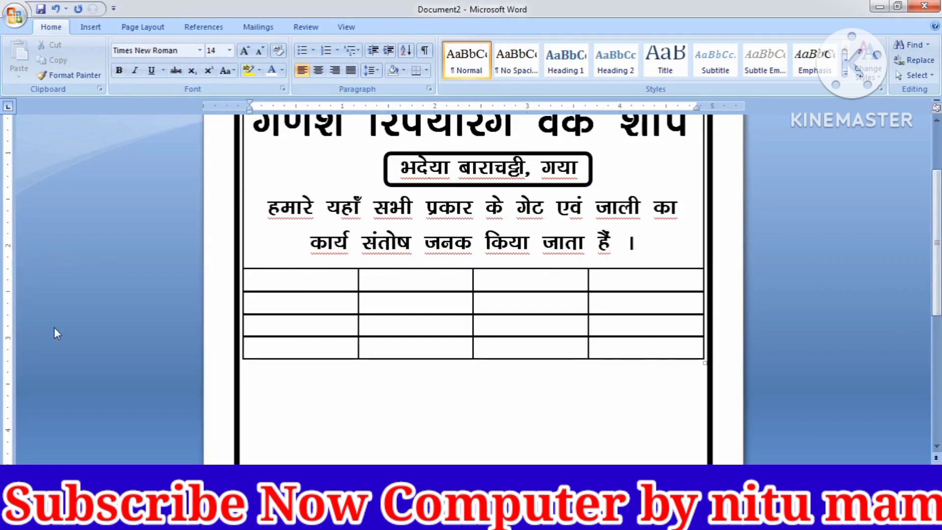
pyautogui.click(316, 281)
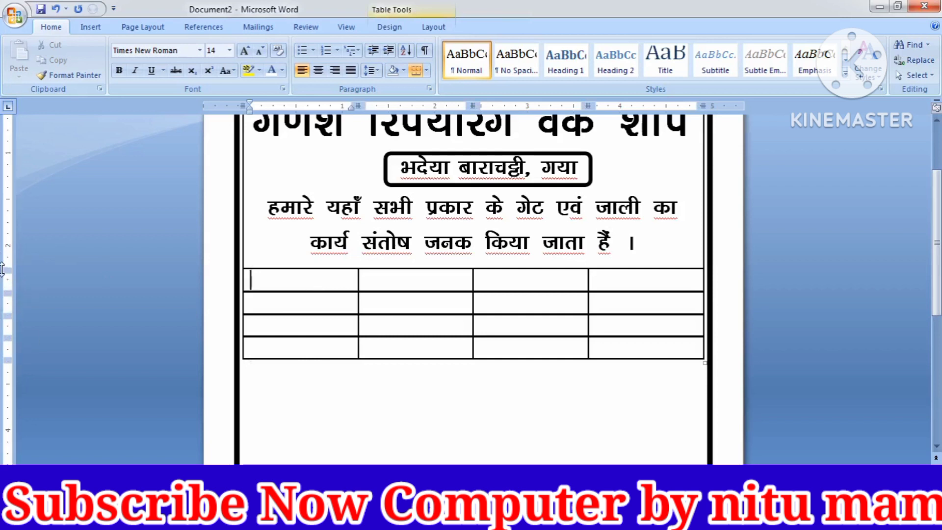
# Step: Drag the item table lower on the page and Ctrl-drag a copy of the slogan box beneath it
pyautogui.moveTo(8, 268); pyautogui.dragTo(8, 270)
pyautogui.moveTo(3, 338); pyautogui.dragTo(4, 383)
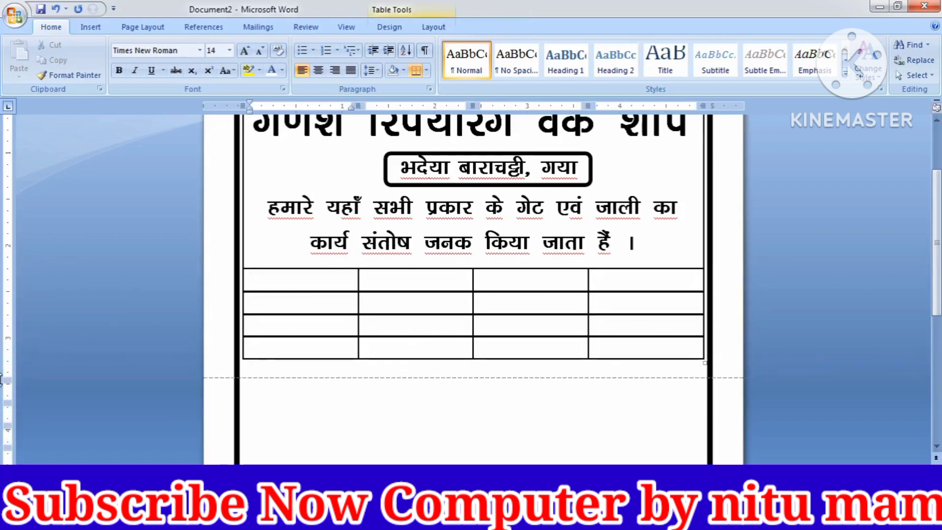
pyautogui.click(342, 211)
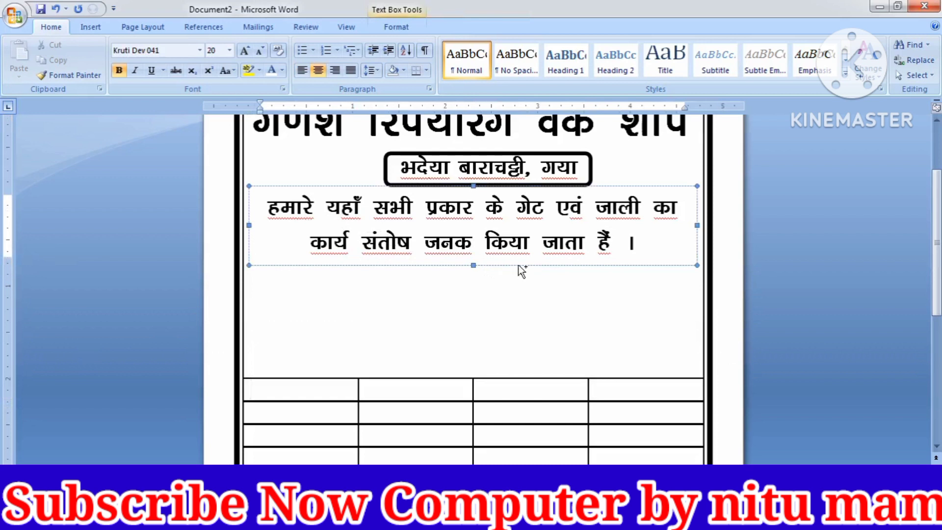
pyautogui.moveTo(517, 264); pyautogui.dragTo(519, 347)
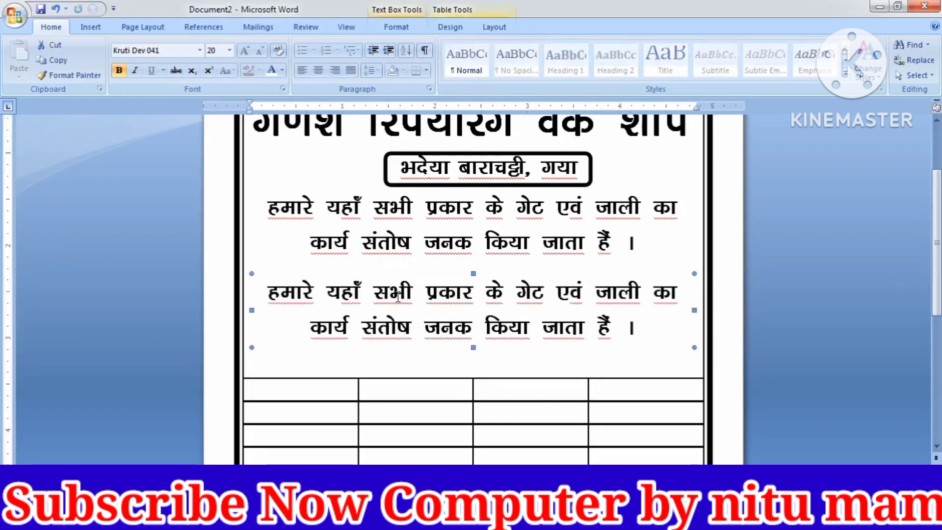
# Step: Replace the copied box's text with क्रमांक and दिनांक labels, each followed by a dotted blank
pyautogui.click(396, 294)
pyautogui.hotkey('ctrl', 'a')
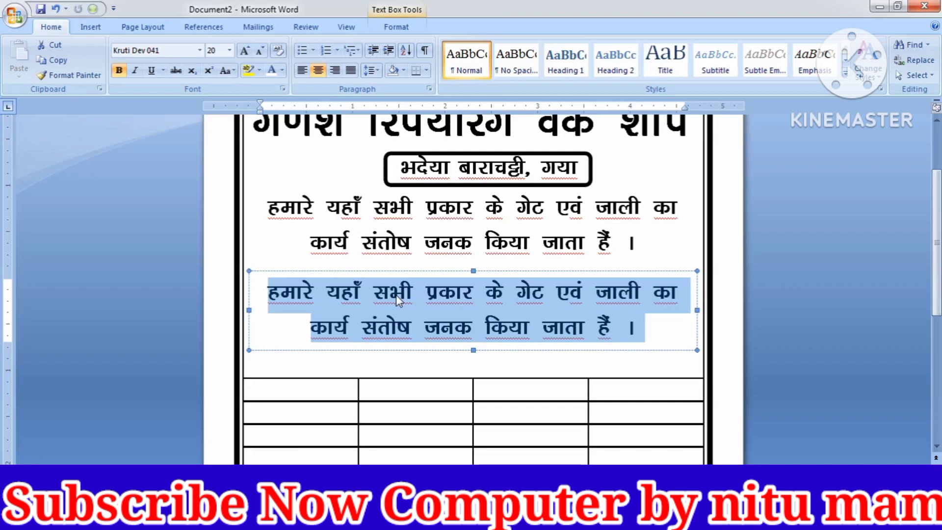
pyautogui.write('dz')
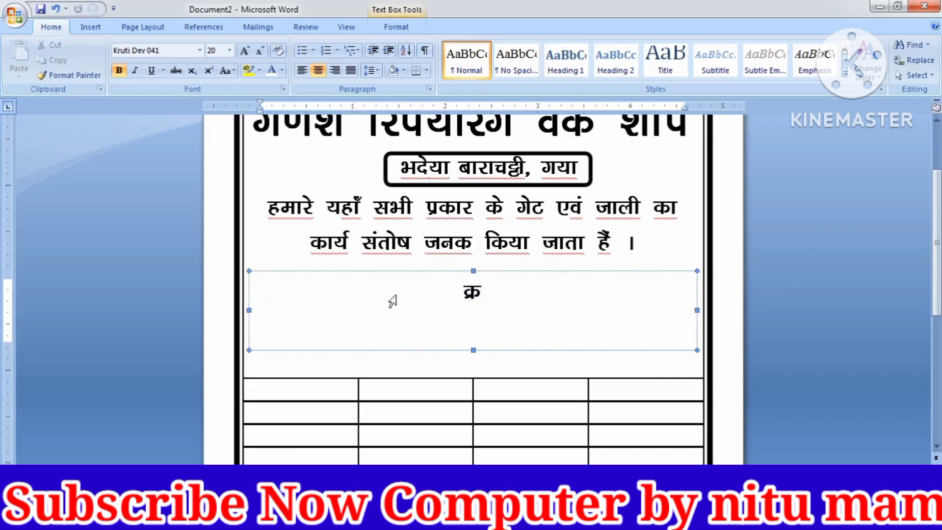
pyautogui.write('ekad')
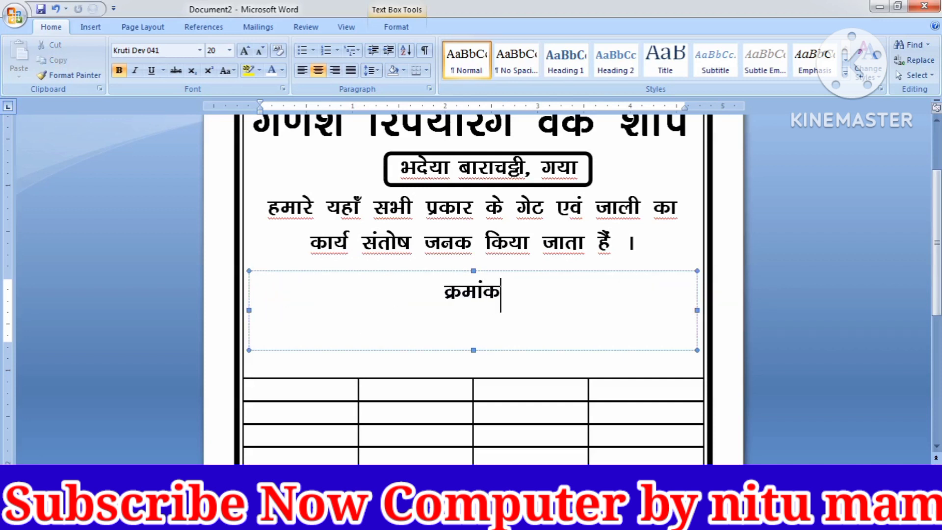
pyautogui.write('-------------')
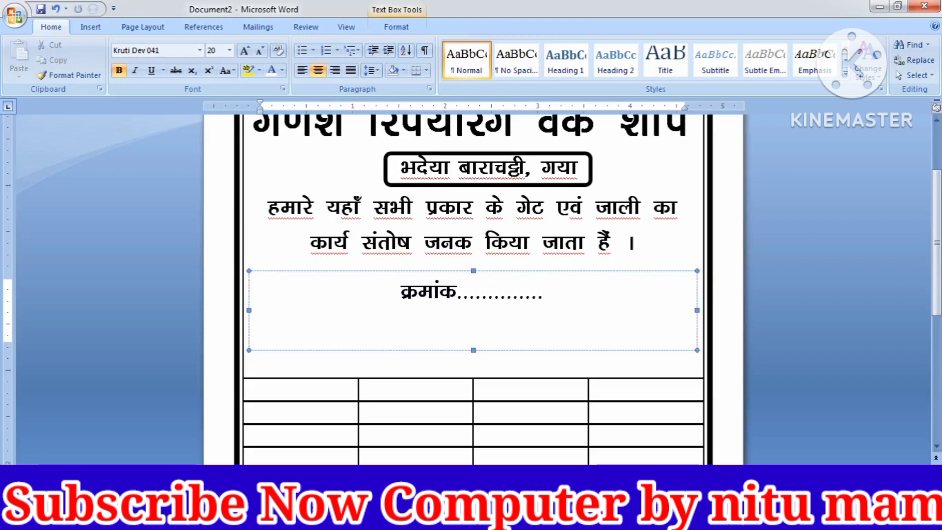
pyautogui.write('--------')
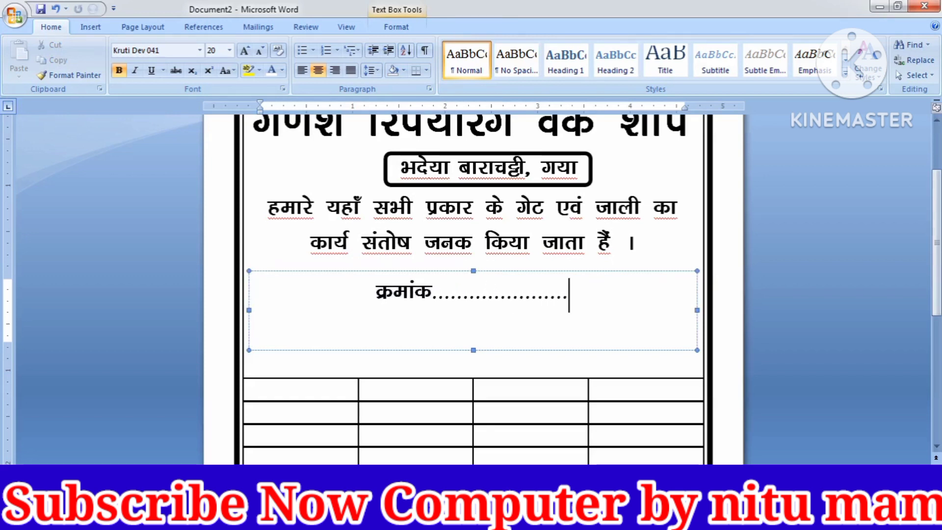
pyautogui.write('   fn')
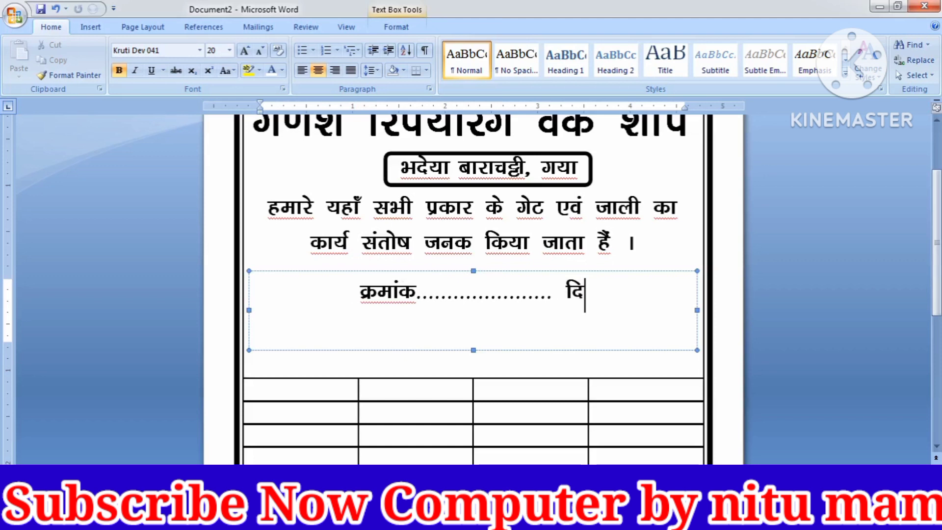
pyautogui.write('ukad')
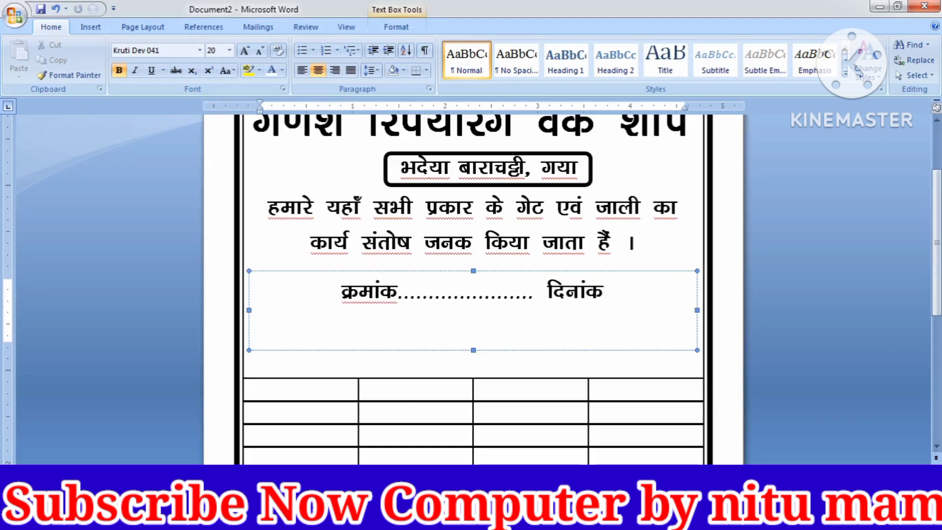
pyautogui.write('-----------------------')
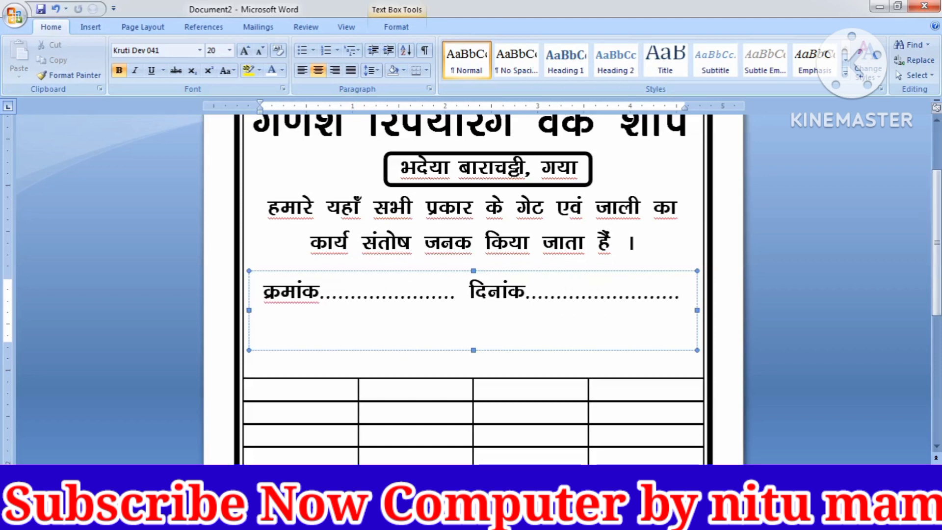
pyautogui.write('---')
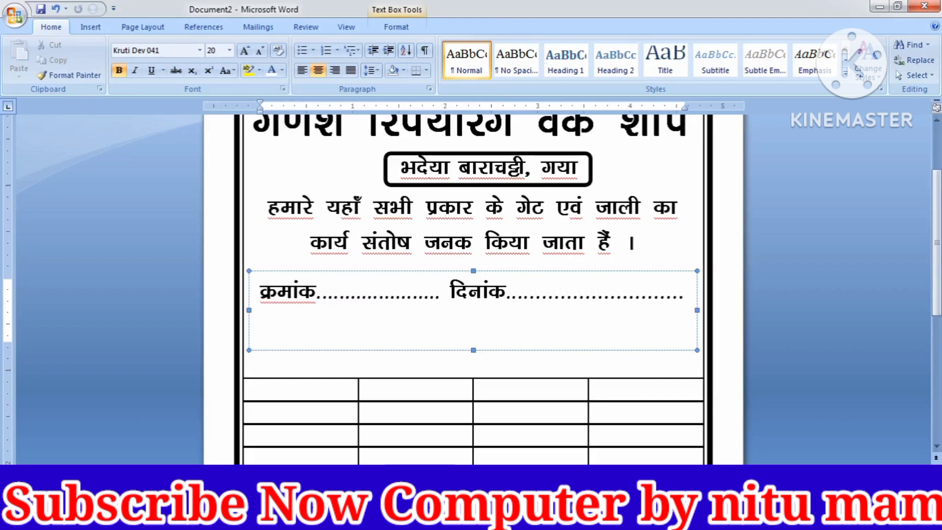
# Step: Add a second line reading नाम with a long dotted blank, correcting the label's spelling
pyautogui.press('Return')
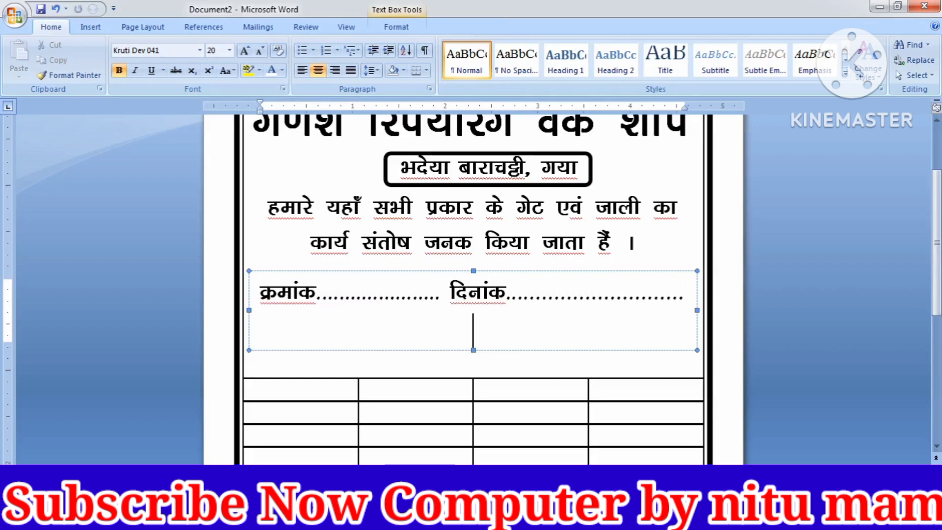
pyautogui.write('uke')
pyautogui.press('BackSpace')
pyautogui.press('BackSpace')
pyautogui.write('e---------------------------------')
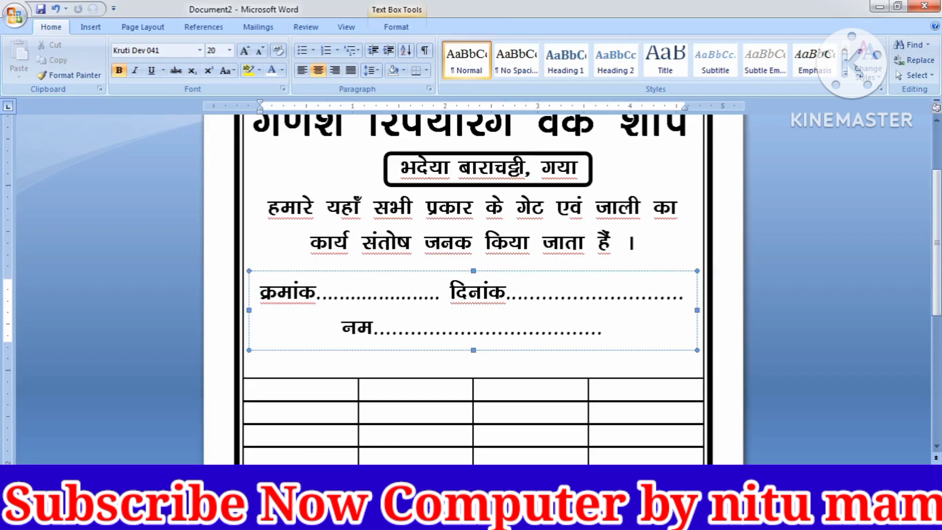
pyautogui.write('------------------------')
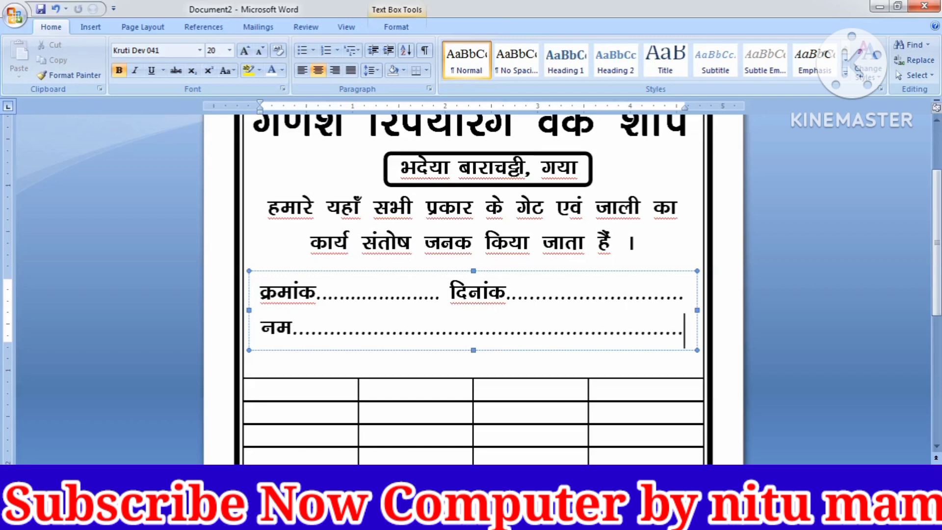
pyautogui.click(276, 334)
pyautogui.write('k')
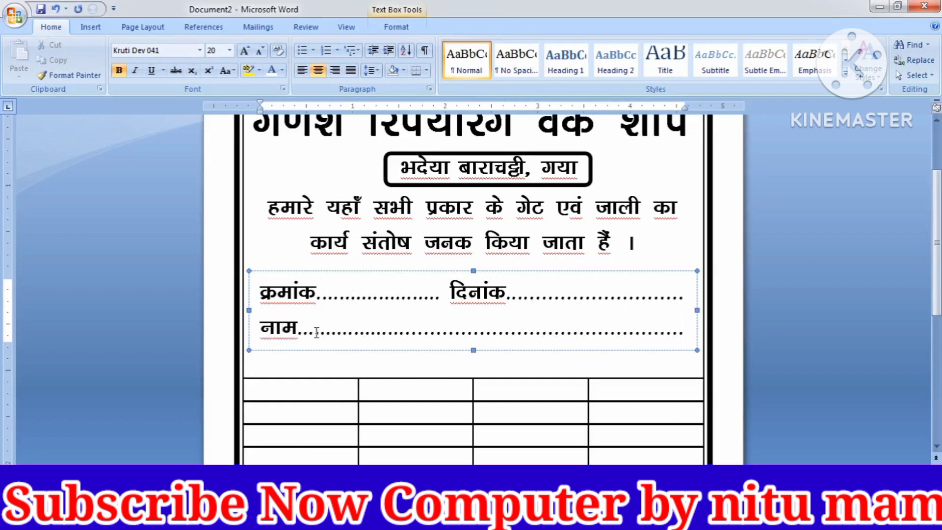
pyautogui.click(348, 331)
# Step: Set all the field text in the box to 18 pt and remove bold
pyautogui.hotkey('ctrl', 'a')
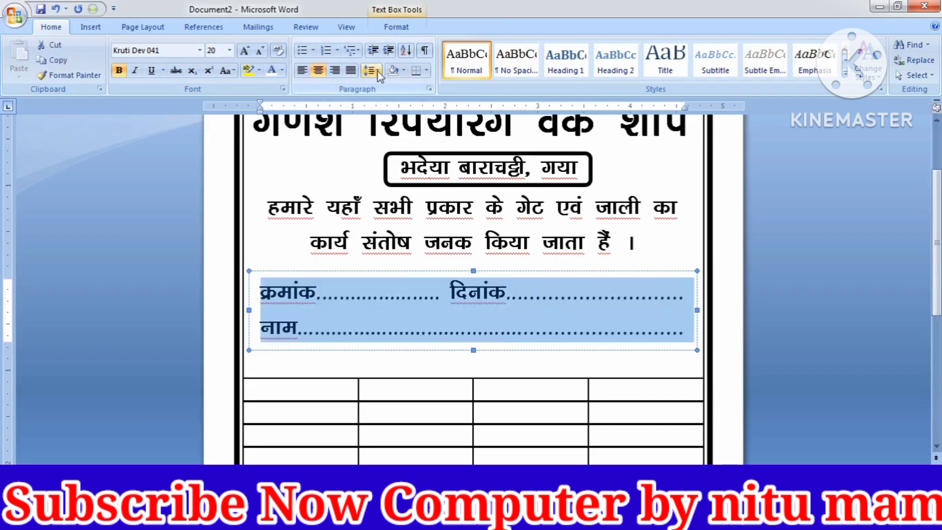
pyautogui.click(373, 71)
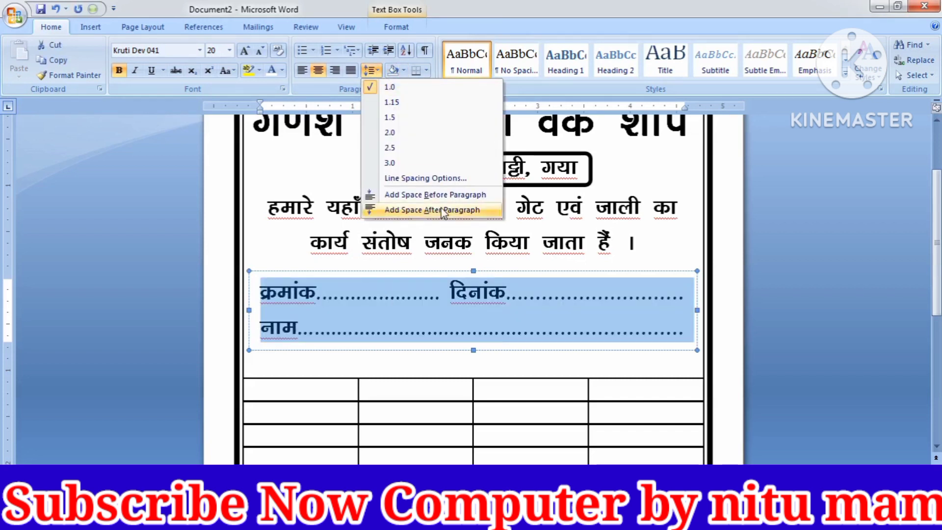
pyautogui.click(513, 319)
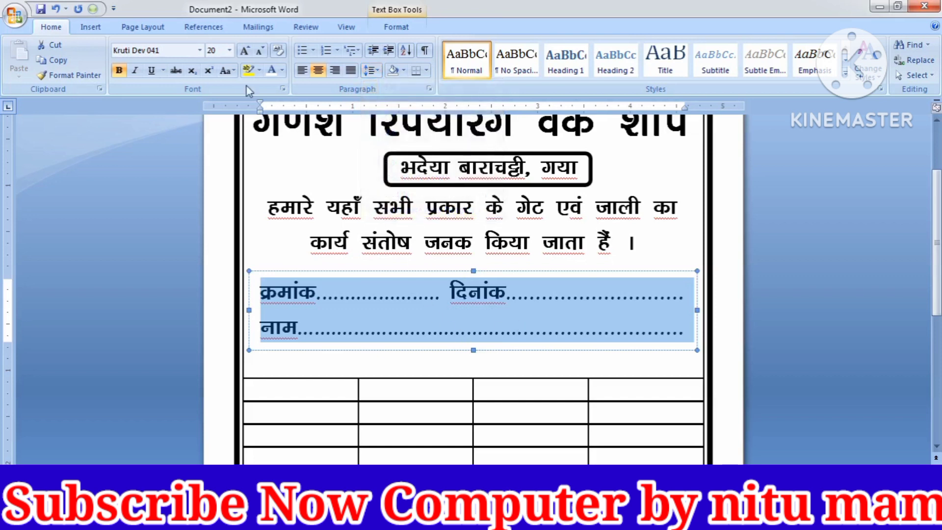
pyautogui.click(229, 50)
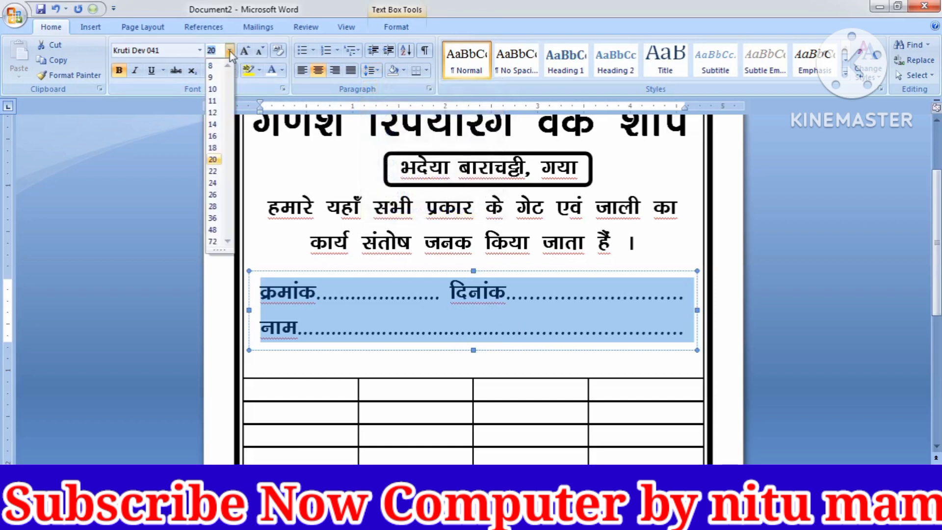
pyautogui.click(213, 148)
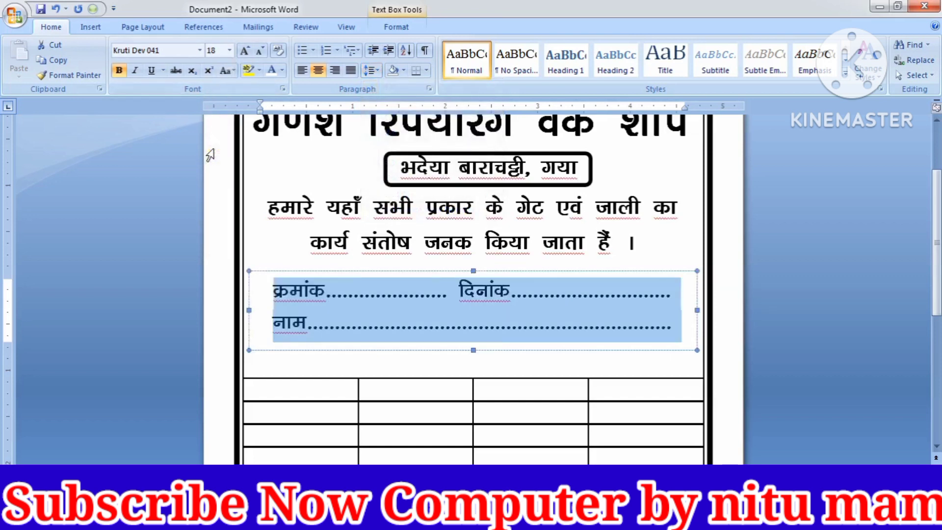
pyautogui.click(118, 70)
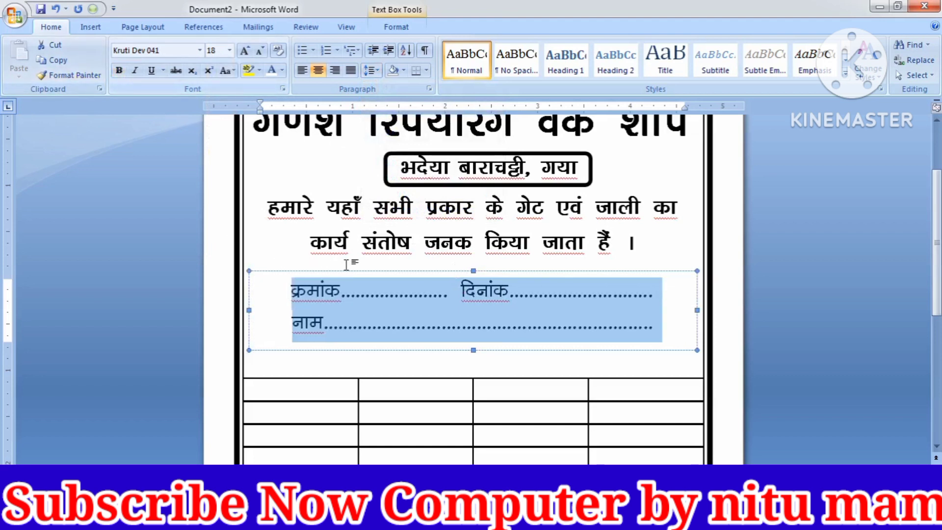
pyautogui.click(537, 300)
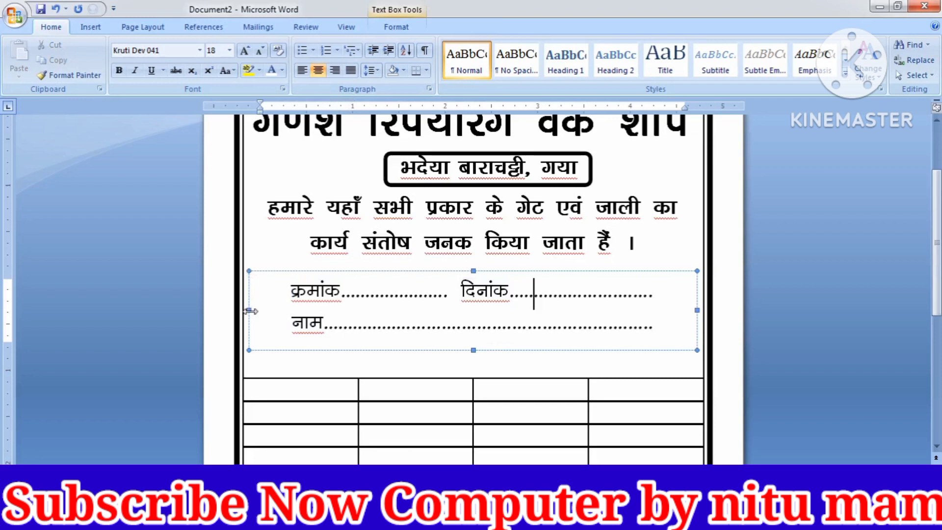
# Step: Shift the box's left edge right and extend the dots so नाम starts its own dotted line
pyautogui.moveTo(250, 310); pyautogui.dragTo(271, 310)
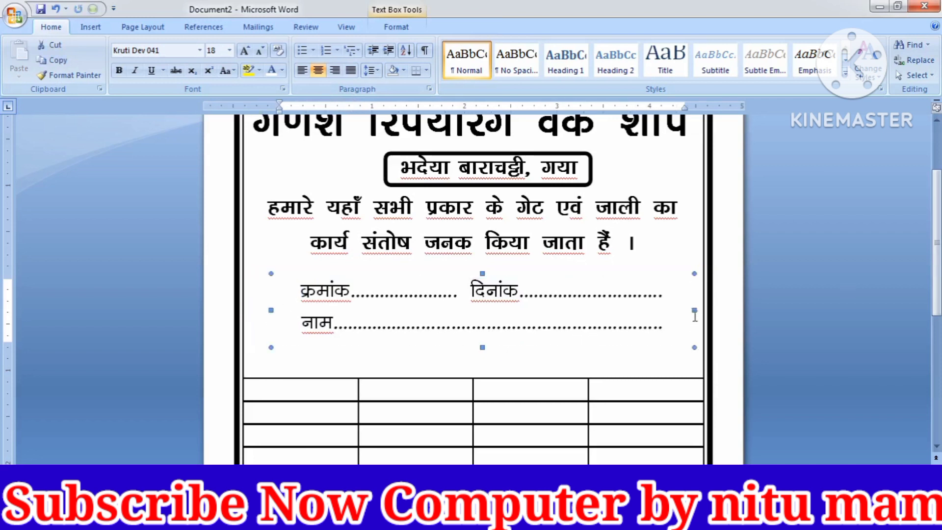
pyautogui.click(672, 296)
pyautogui.write('.....')
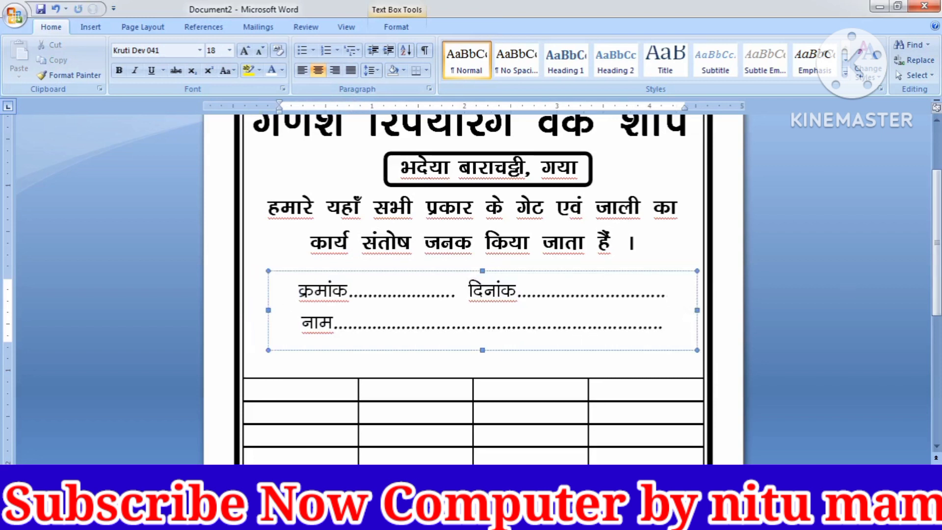
pyautogui.write('..............')
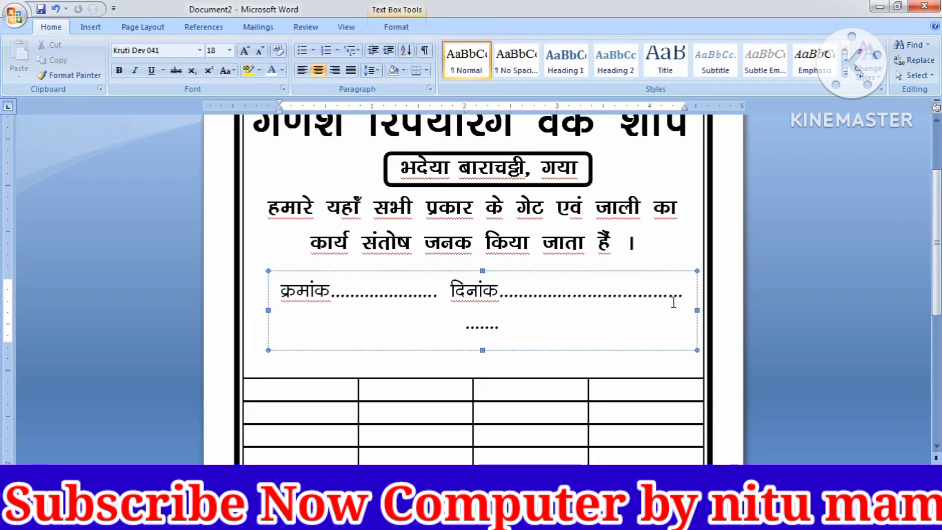
pyautogui.press('BackSpace')
pyautogui.press('BackSpace')
pyautogui.press('BackSpace')
pyautogui.press('BackSpace')
pyautogui.press('BackSpace')
pyautogui.press('BackSpace')
pyautogui.write('नाम.................................................................')
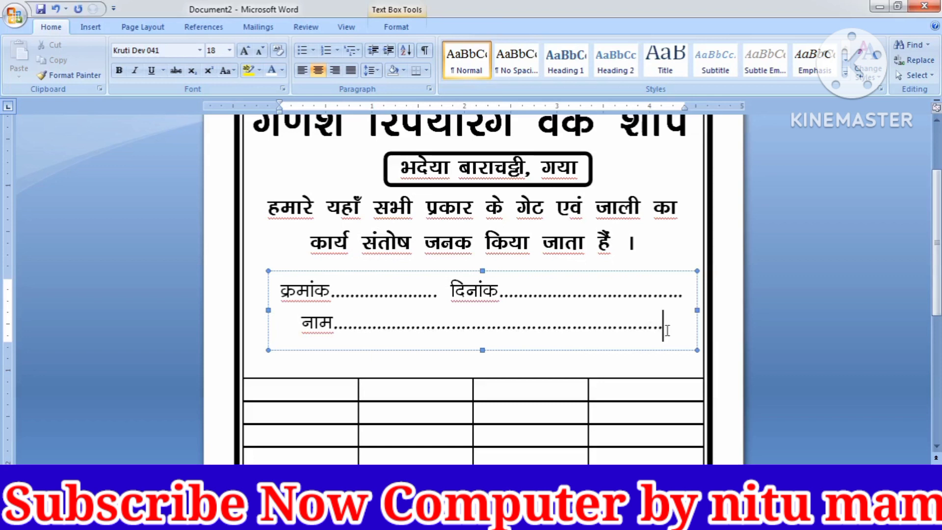
pyautogui.write('..........')
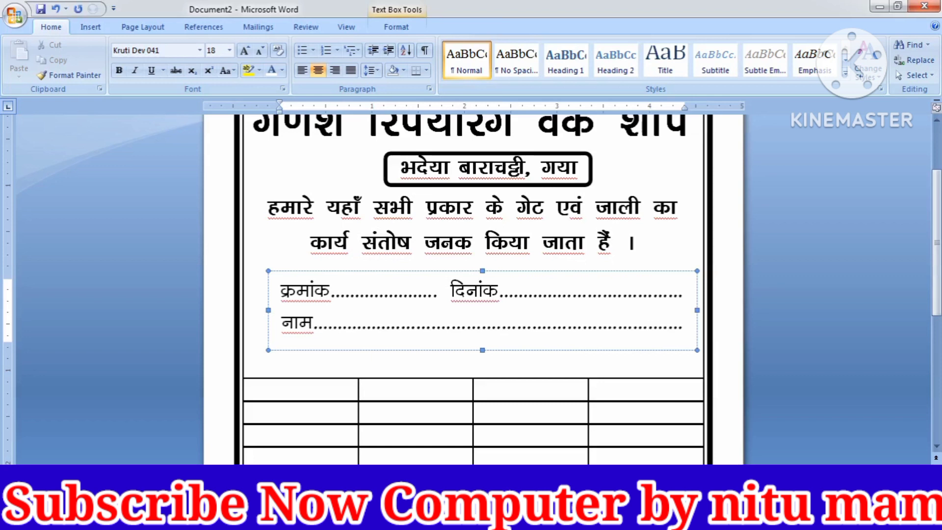
pyautogui.click(266, 251)
pyautogui.click(431, 327)
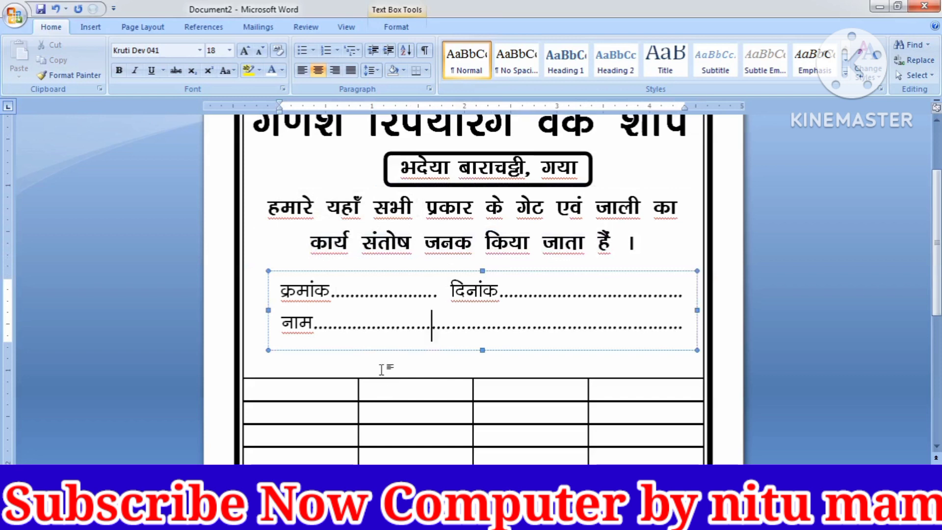
pyautogui.click(278, 390)
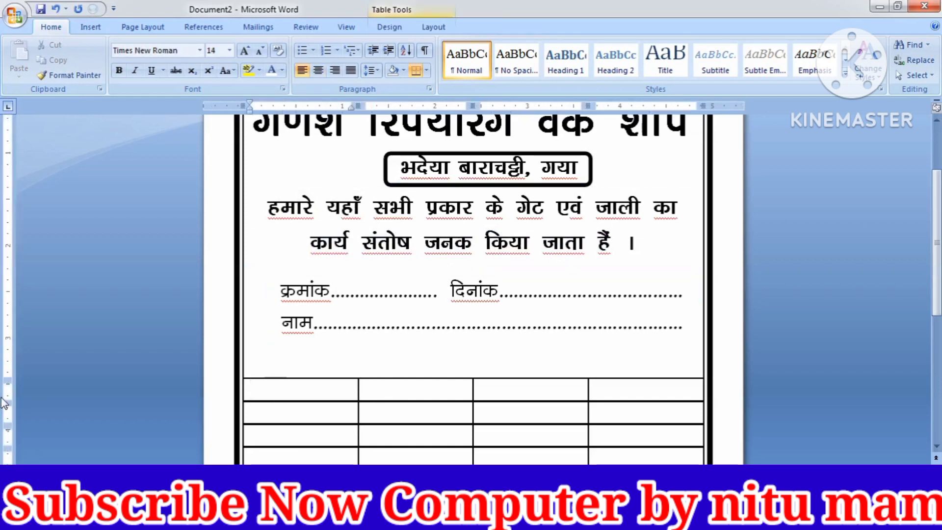
# Step: Move the table up under नाम, set its header row to Kruti Dev 041, and type विवरण
pyautogui.moveTo(8, 377); pyautogui.dragTo(8, 343)
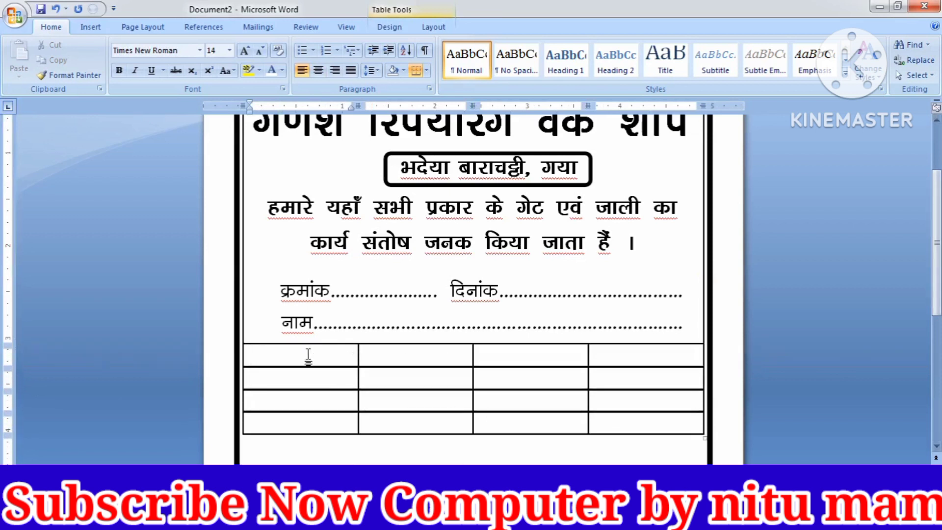
pyautogui.moveTo(308, 355); pyautogui.dragTo(620, 355)
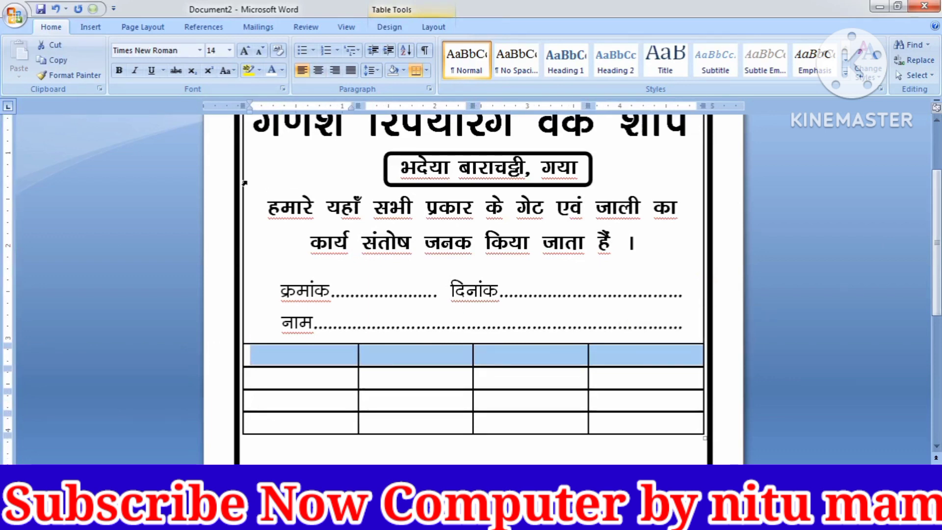
pyautogui.click(200, 50)
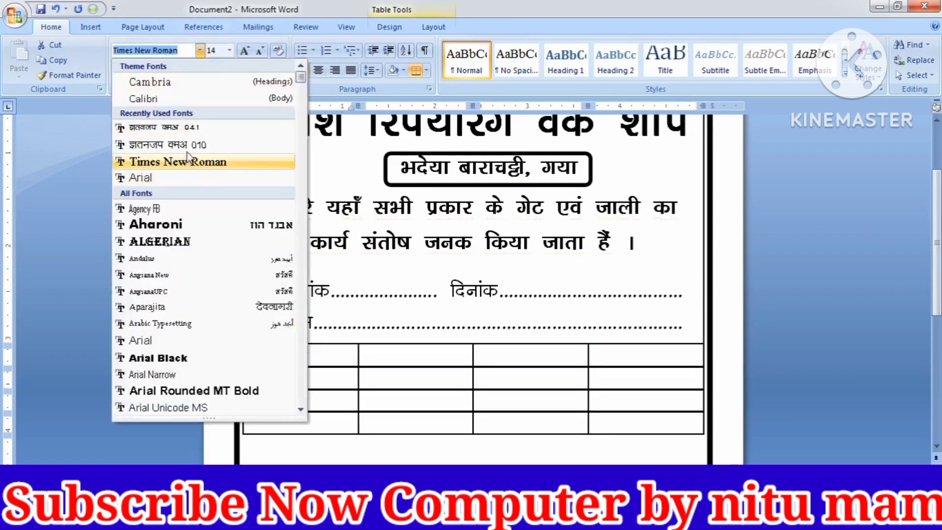
pyautogui.click(190, 128)
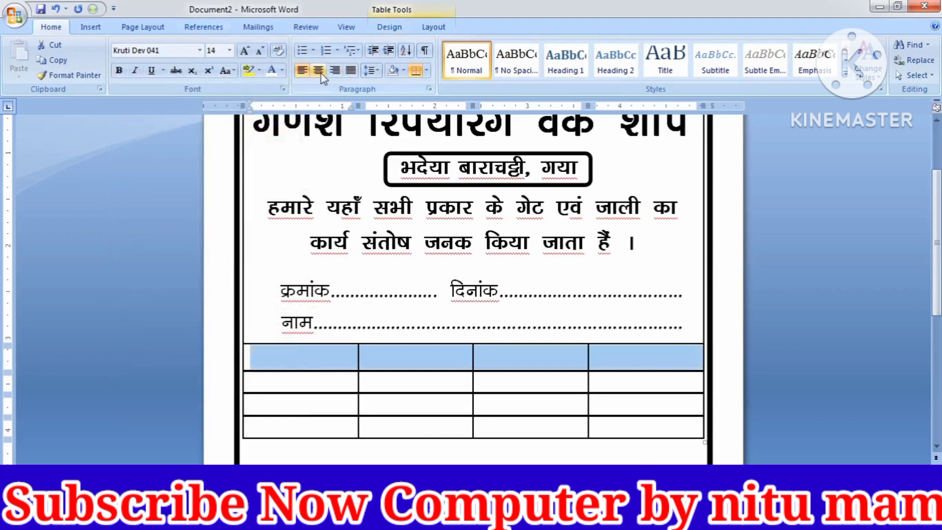
pyautogui.click(280, 359)
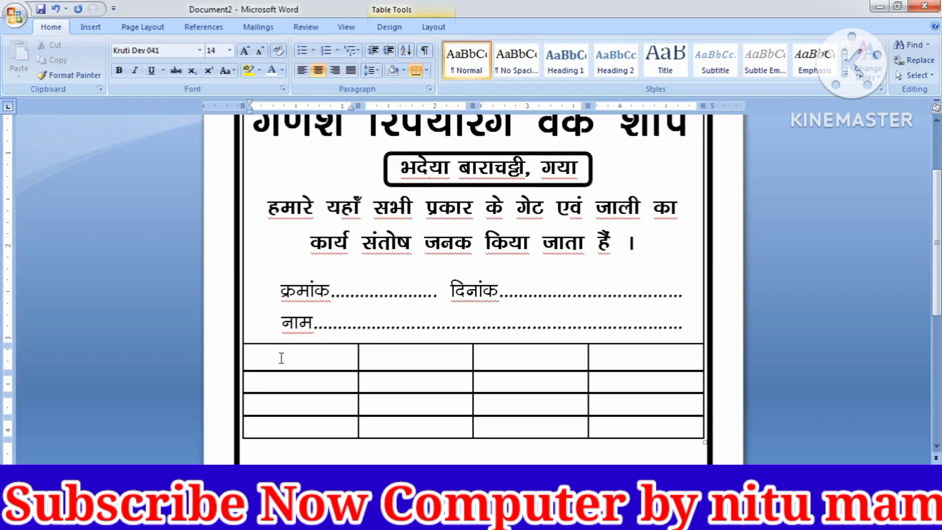
pyautogui.write('fooj.k')
# Step: Fill the remaining header cells with दर, तादाद and कीमत, fixing typos in each
pyautogui.click(416, 362)
pyautogui.write('N')
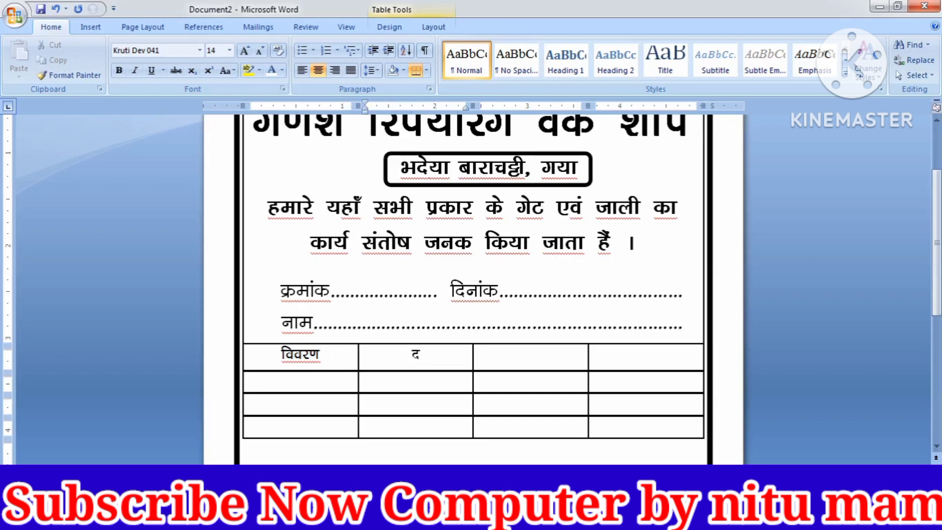
pyautogui.write('j')
pyautogui.write('rknk')
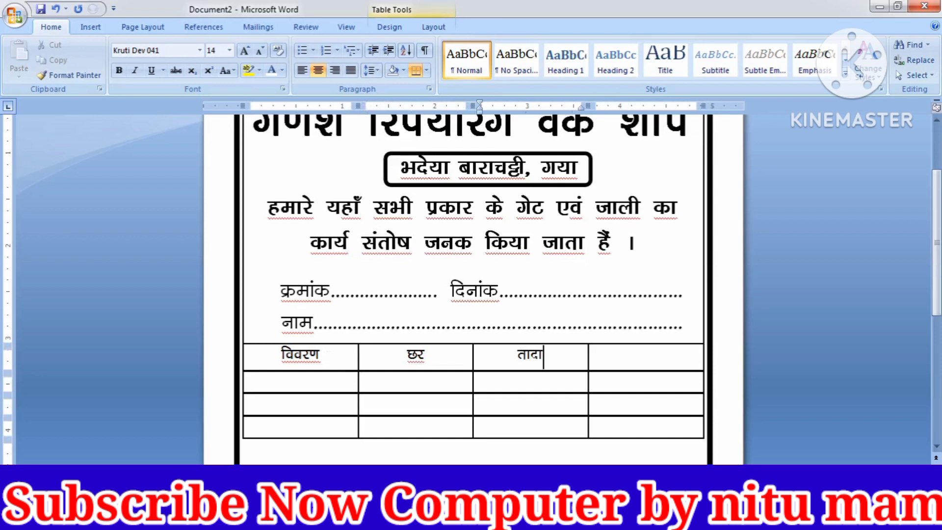
pyautogui.write('n')
pyautogui.click(417, 357)
pyautogui.press('BackSpace')
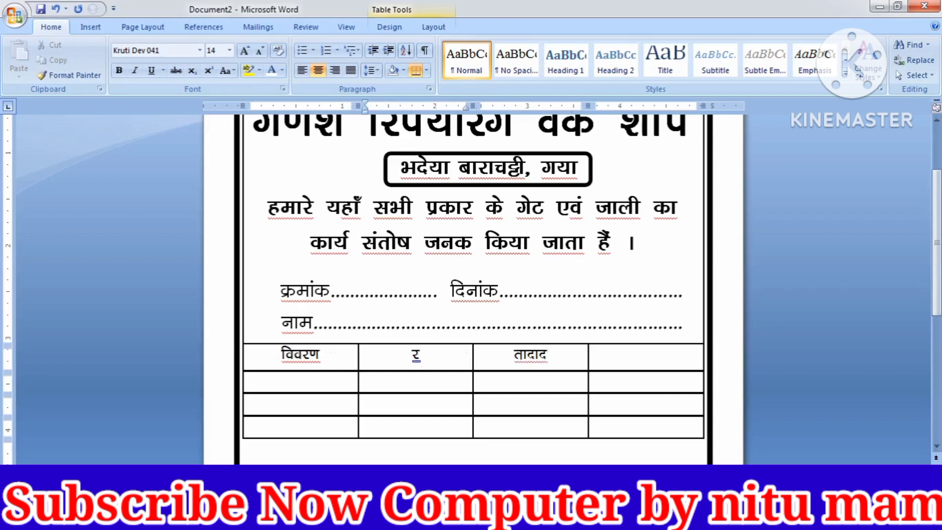
pyautogui.write('n')
pyautogui.click(635, 351)
pyautogui.hotkey('ctrl', 'z')
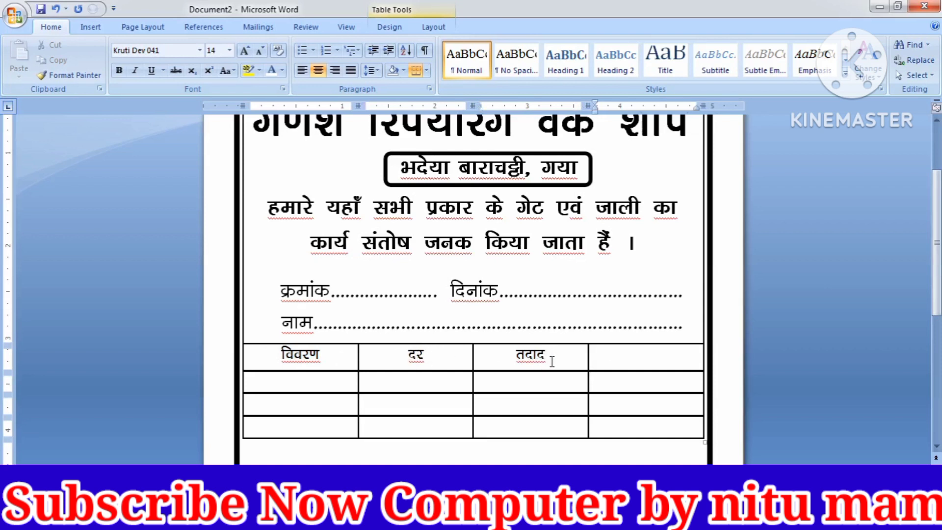
pyautogui.write('dh')
pyautogui.write('er')
pyautogui.click(546, 358)
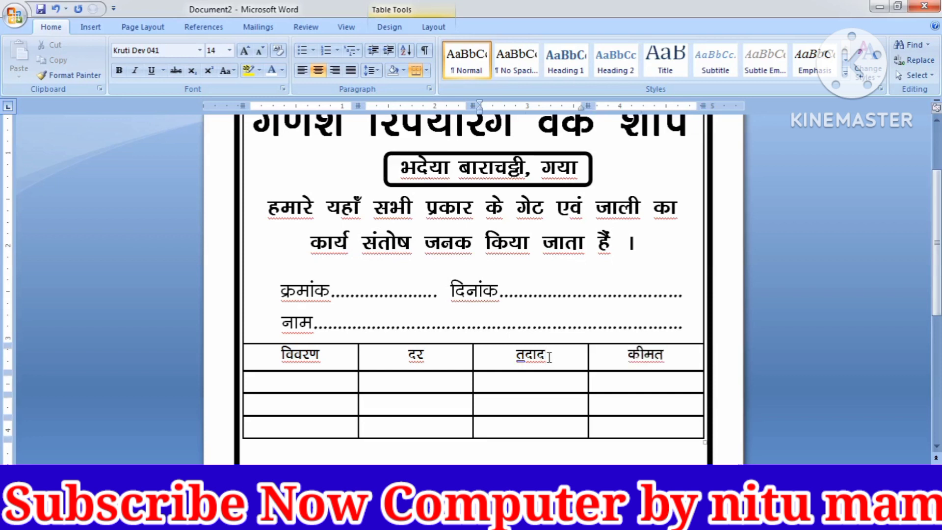
pyautogui.click(526, 356)
pyautogui.write('k')
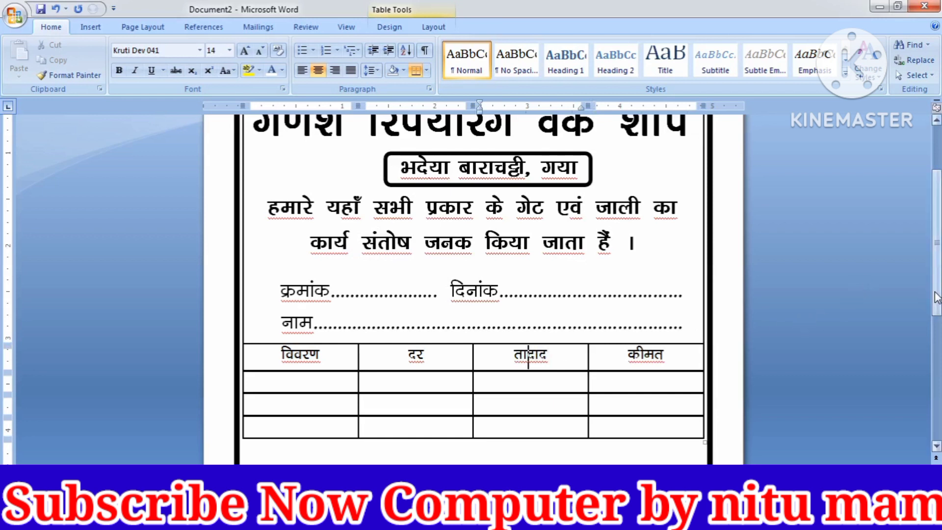
pyautogui.moveTo(937, 302); pyautogui.dragTo(937, 334)
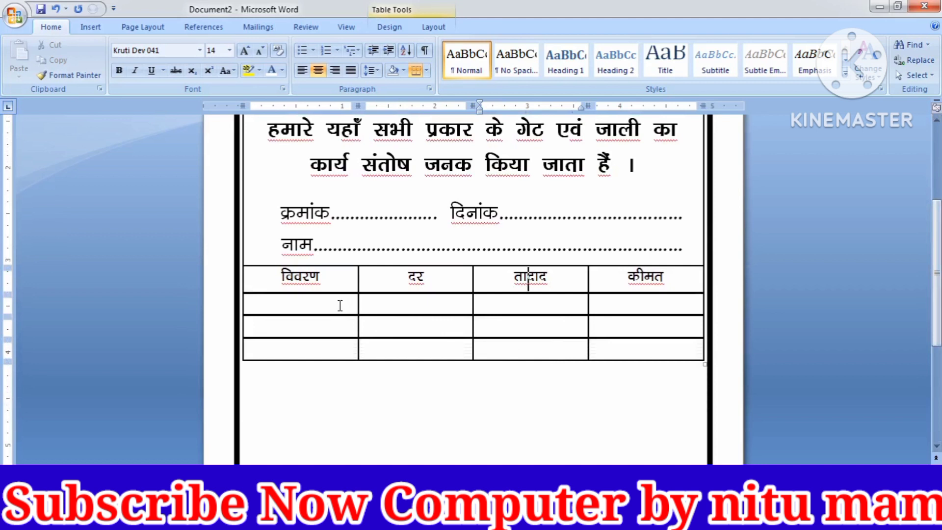
pyautogui.click(339, 305)
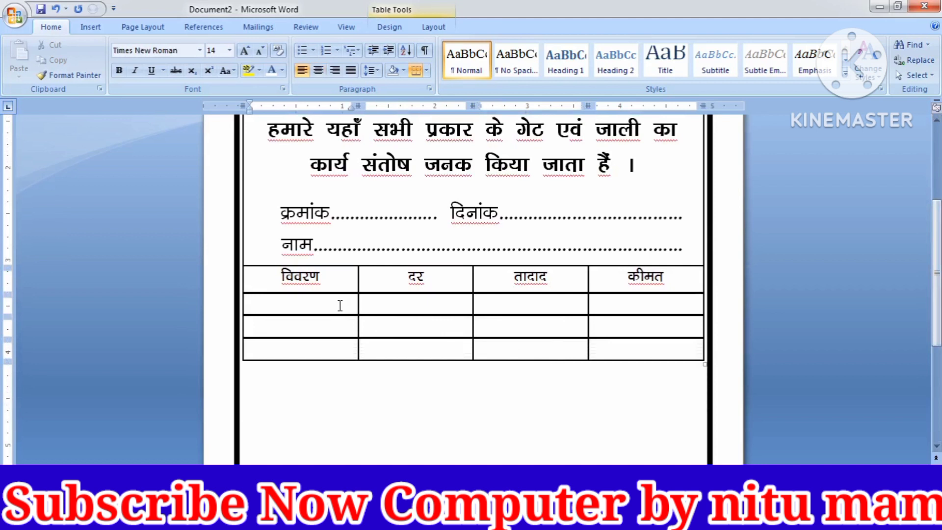
# Step: Stretch the first item row tall with four blank lines, leaving two short rows below
pyautogui.press('Return')
pyautogui.press('Return')
pyautogui.press('Return')
pyautogui.press('Return')
pyautogui.press('Return')
pyautogui.press('Return')
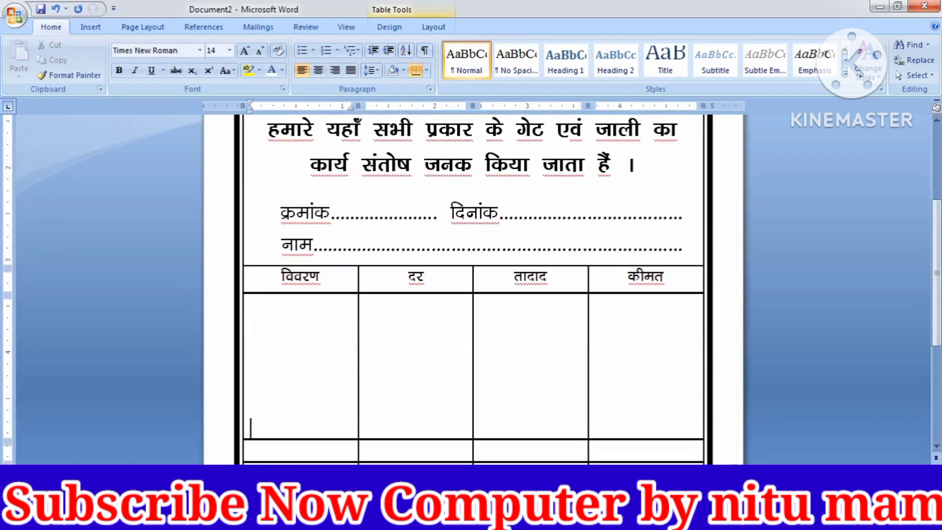
pyautogui.press('Return')
pyautogui.press('Return')
pyautogui.press('Return')
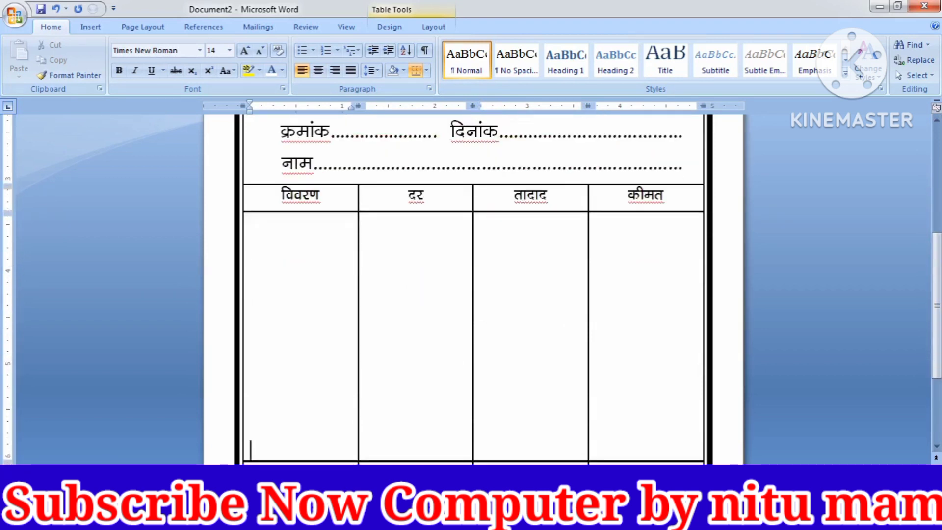
pyautogui.moveTo(936, 307); pyautogui.dragTo(938, 361)
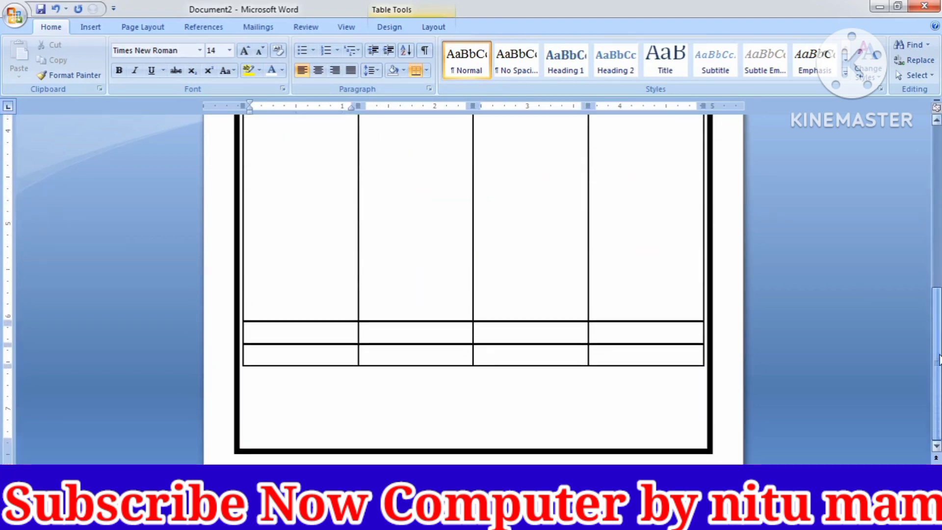
pyautogui.press('Return')
pyautogui.press('Return')
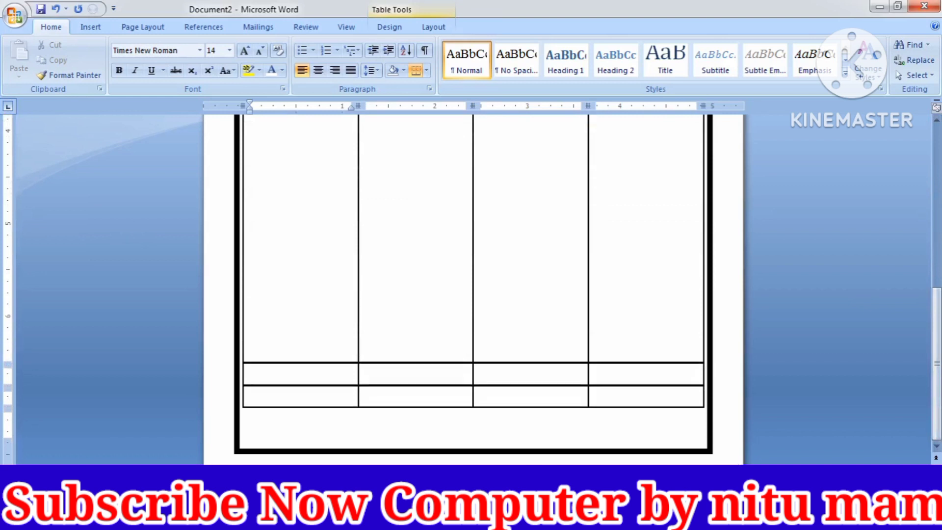
pyautogui.press('Return')
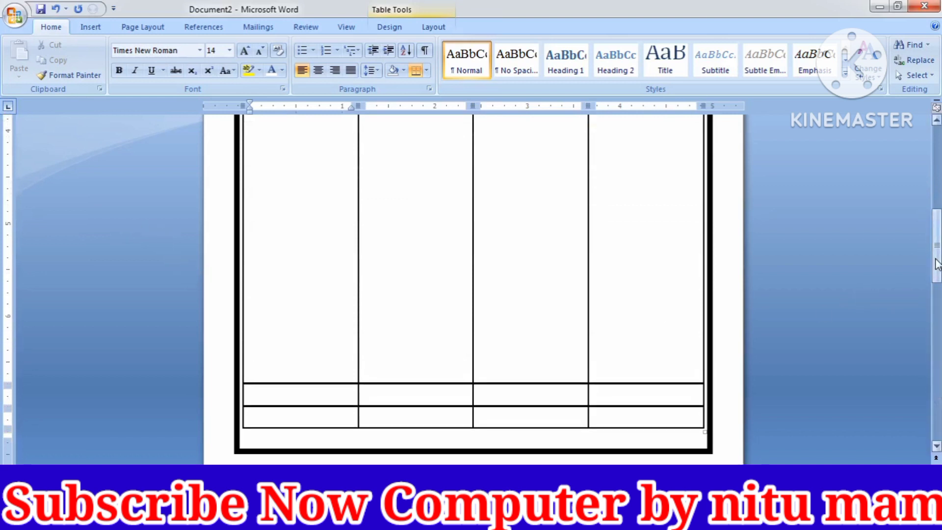
pyautogui.scroll(5, 899, 285)
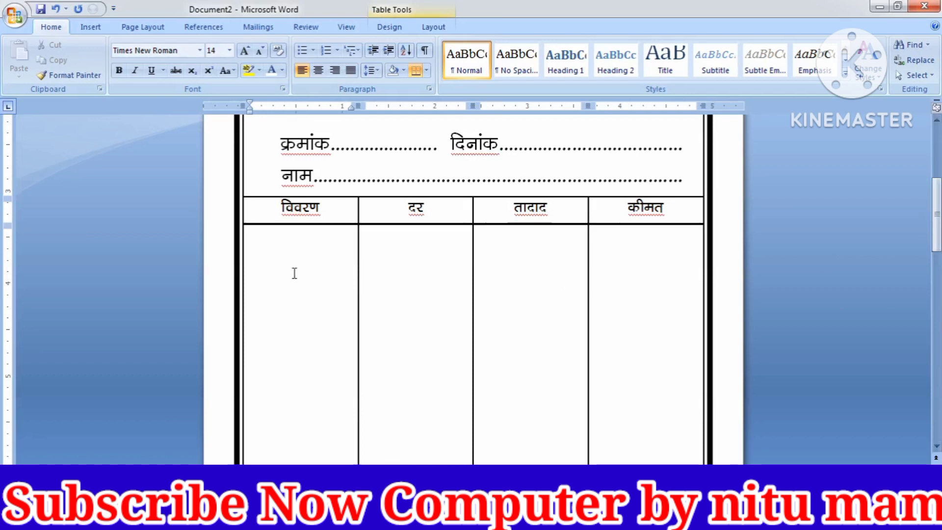
# Step: Narrow the कीमत column, adjust दर, and widen विवरण so the table fits the border
pyautogui.click(360, 310)
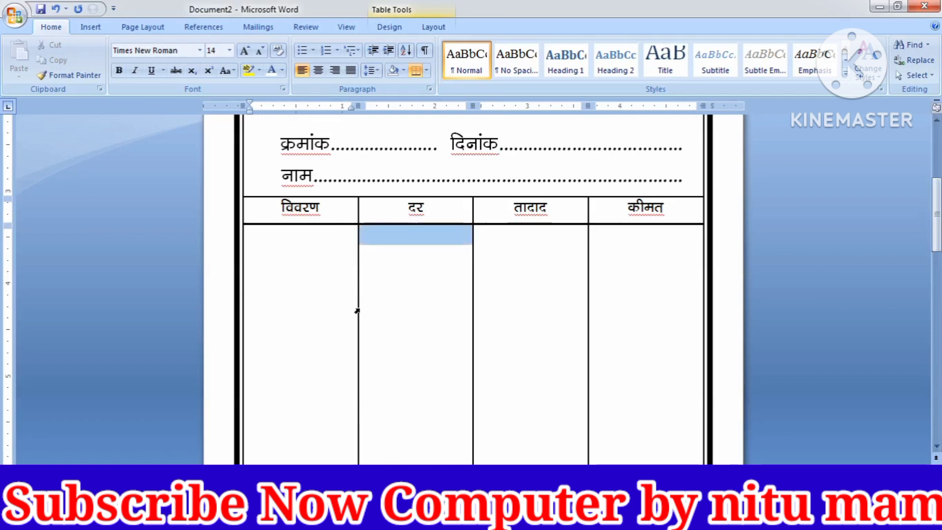
pyautogui.click(395, 371)
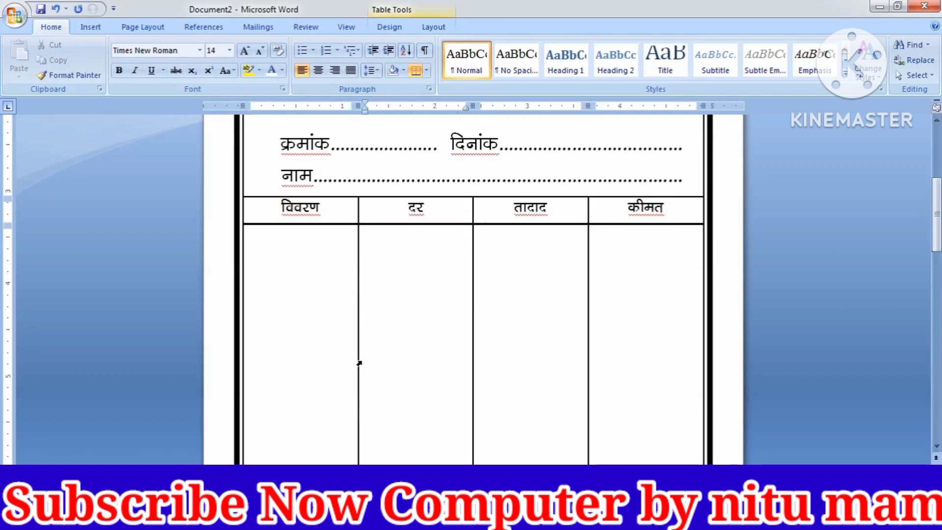
pyautogui.hotkey('ctrl', 'z')
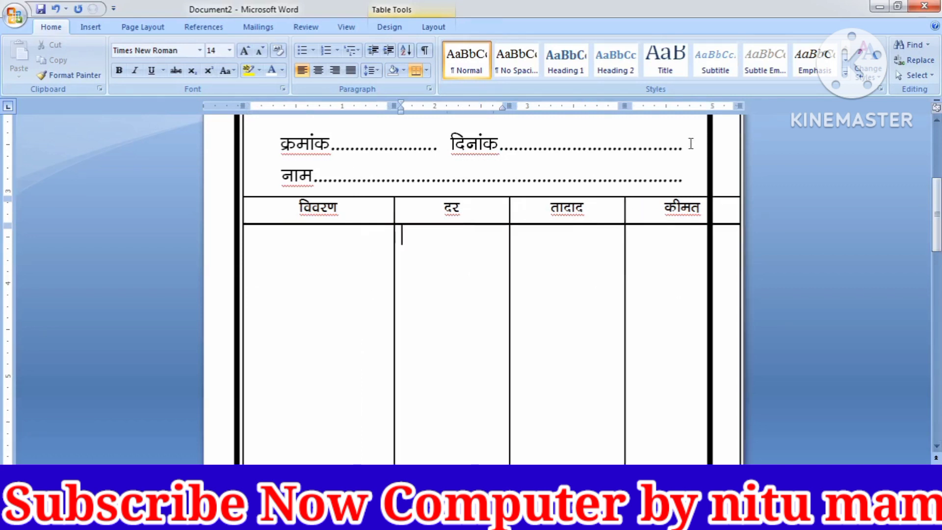
pyautogui.hotkey('ctrl', 'z')
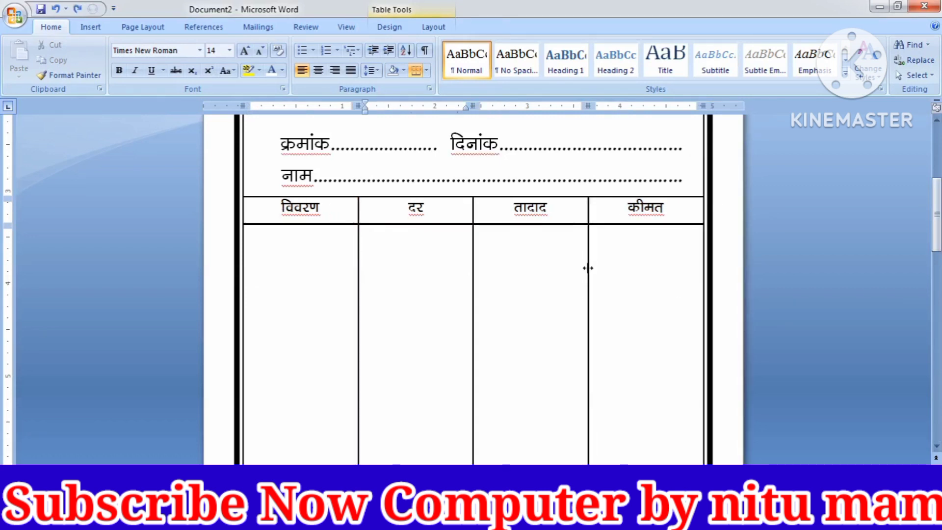
pyautogui.moveTo(588, 249); pyautogui.dragTo(613, 250)
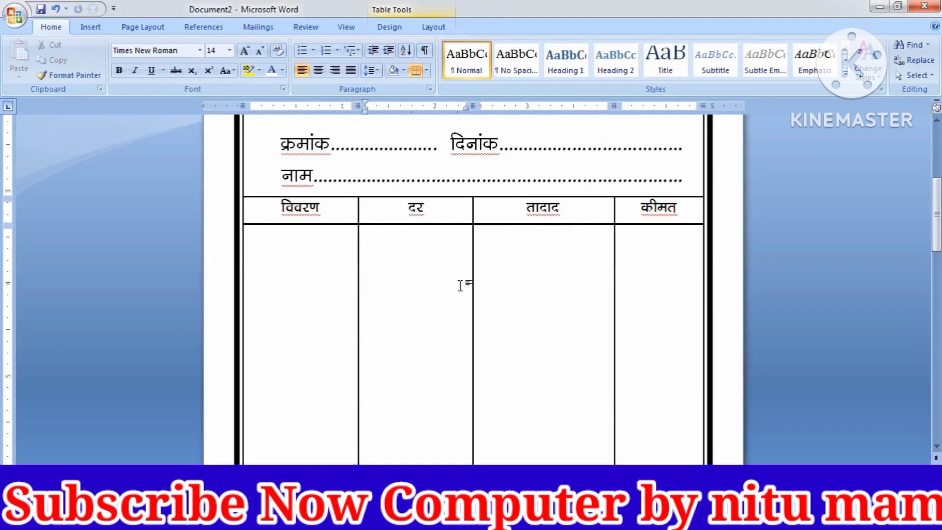
pyautogui.moveTo(473, 275); pyautogui.dragTo(507, 288)
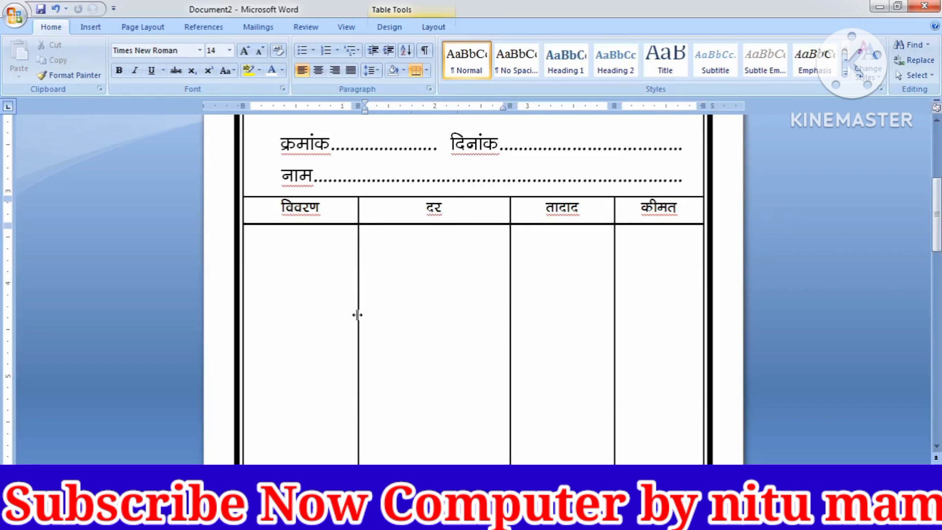
pyautogui.moveTo(357, 314); pyautogui.dragTo(412, 331)
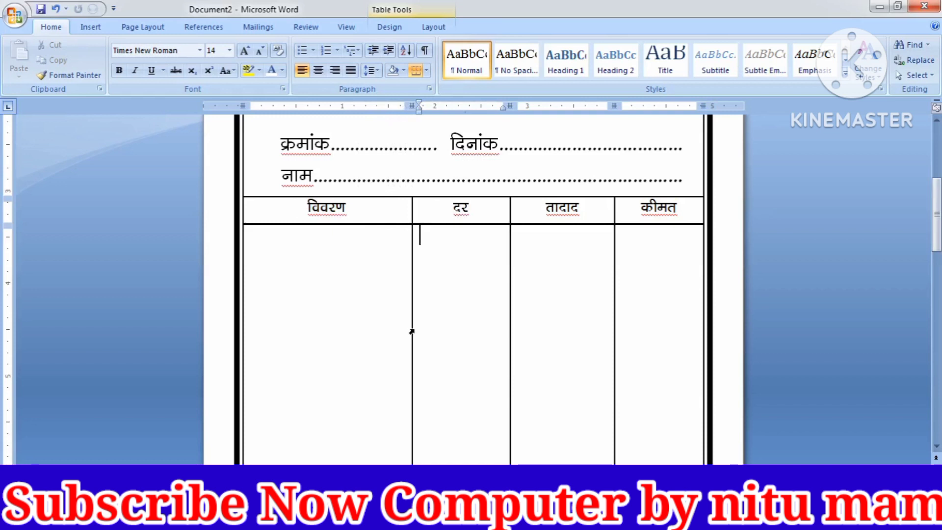
pyautogui.moveTo(935, 246); pyautogui.dragTo(935, 279)
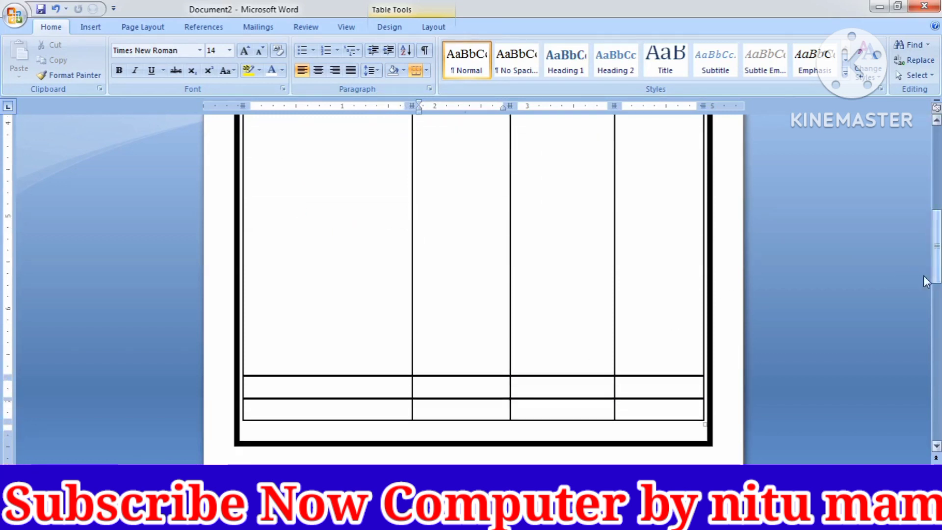
pyautogui.click(558, 387)
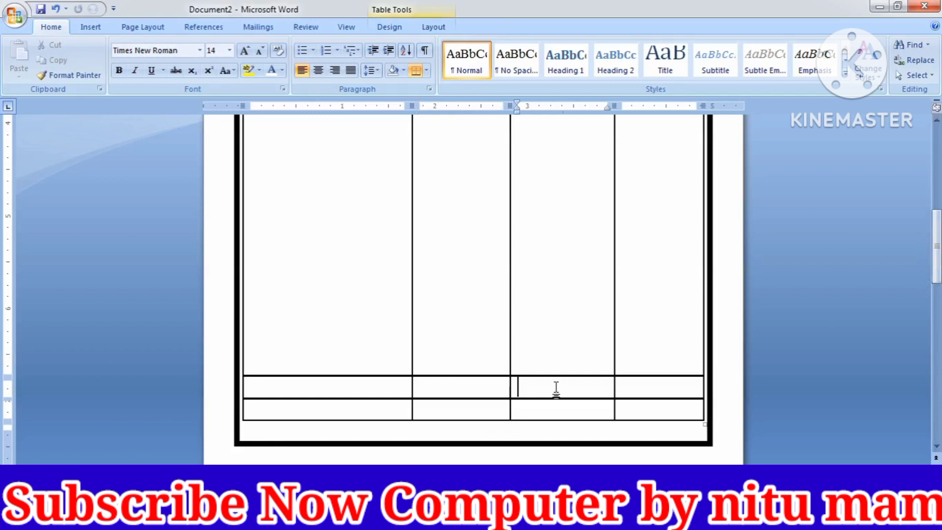
pyautogui.write('d')
pyautogui.press('BackSpace')
pyautogui.moveTo(937, 265); pyautogui.dragTo(938, 233)
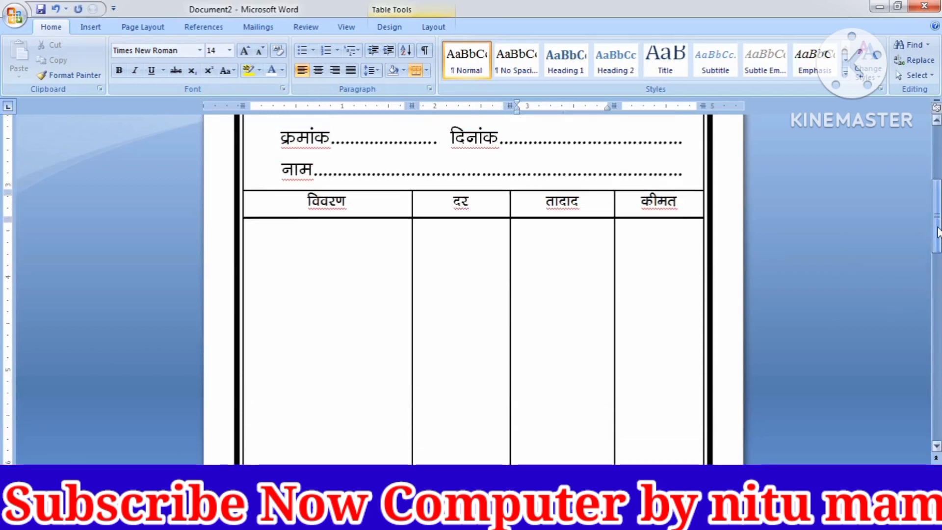
# Step: Type कुल योग in Kruti Dev 041 into the third cell of the row below the item row
pyautogui.click(320, 202)
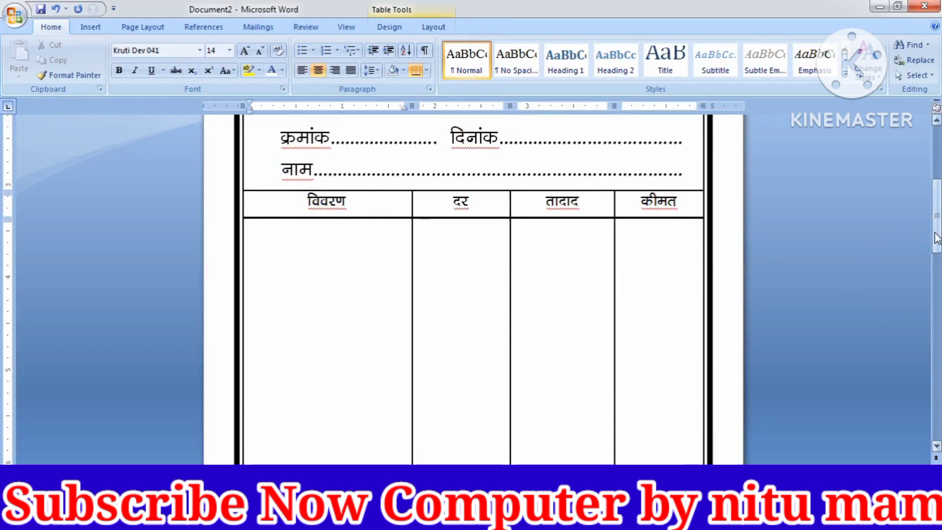
pyautogui.moveTo(937, 215); pyautogui.dragTo(937, 244)
pyautogui.click(571, 409)
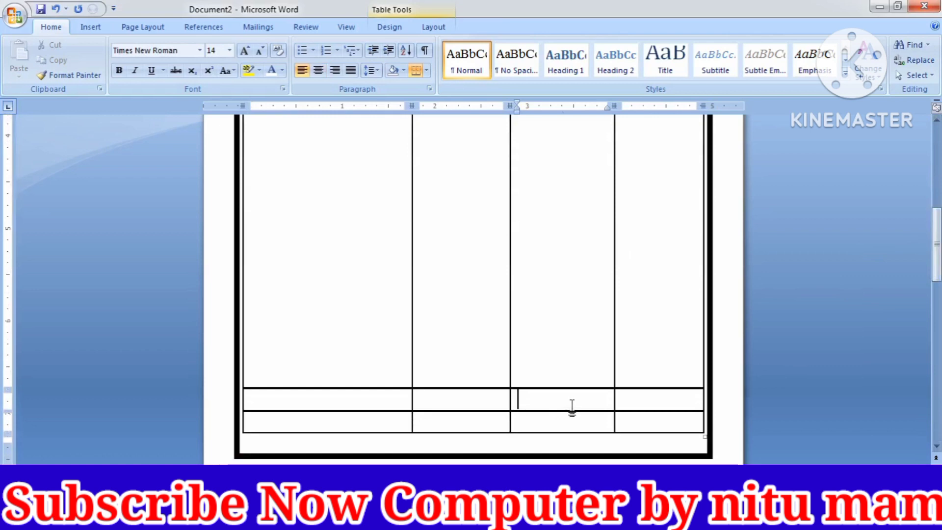
pyautogui.click(200, 50)
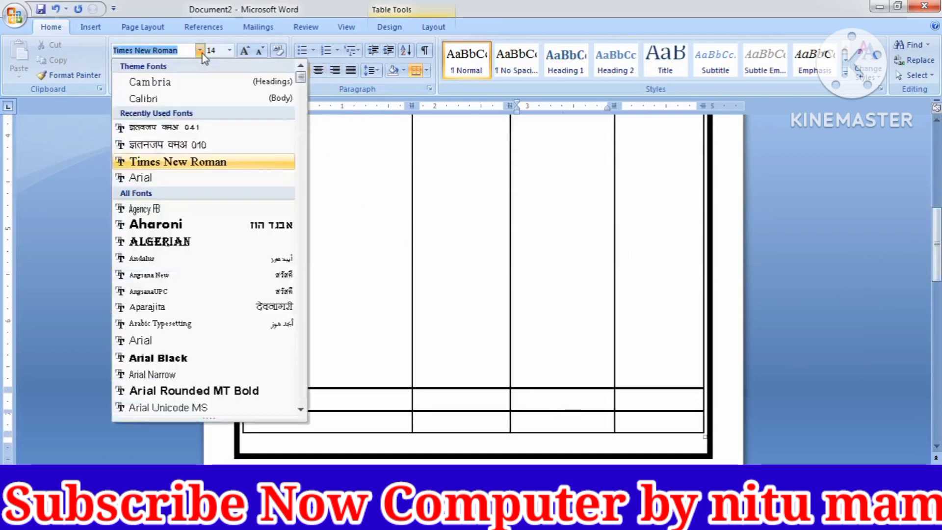
pyautogui.click(202, 128)
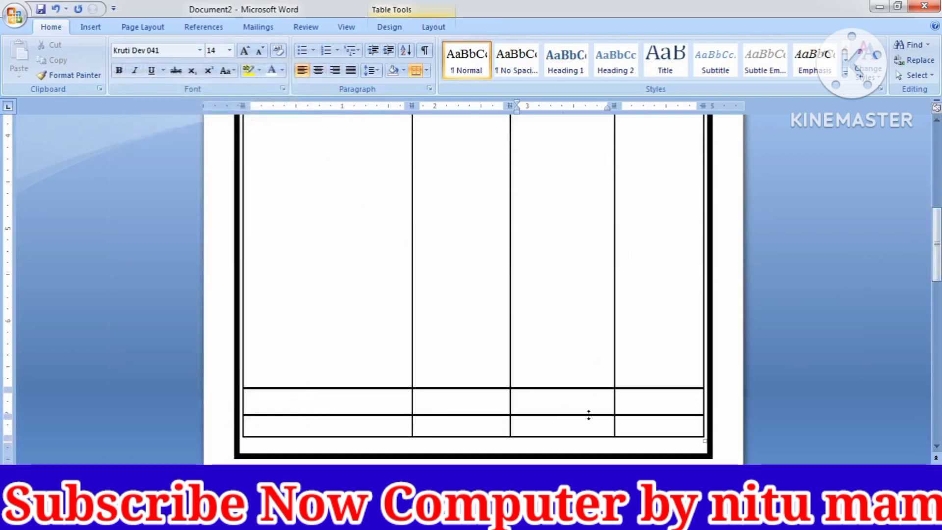
pyautogui.write('d')
pyautogui.write('y ;')
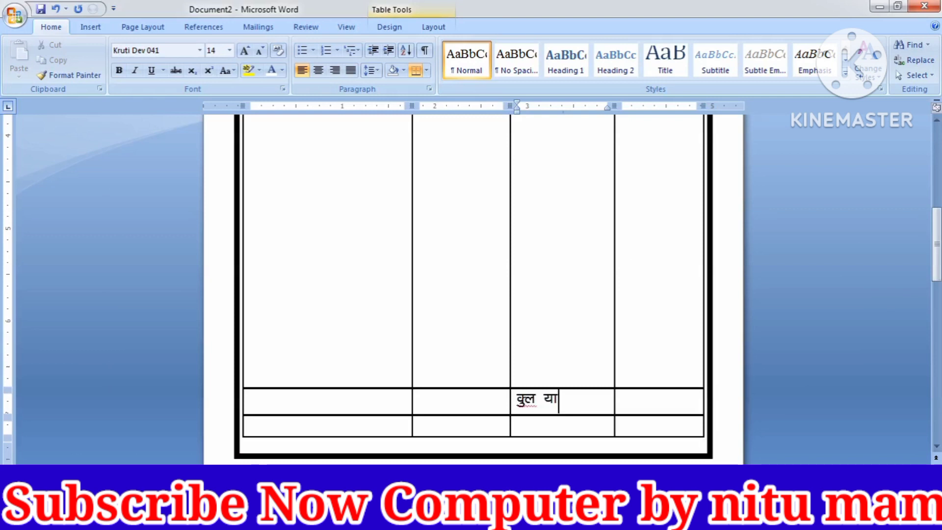
pyautogui.write('x')
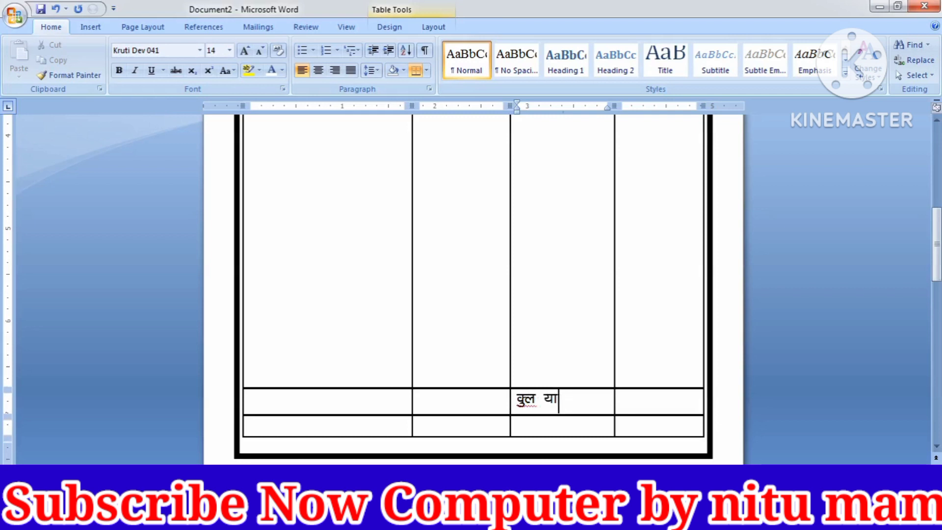
pyautogui.write('sx')
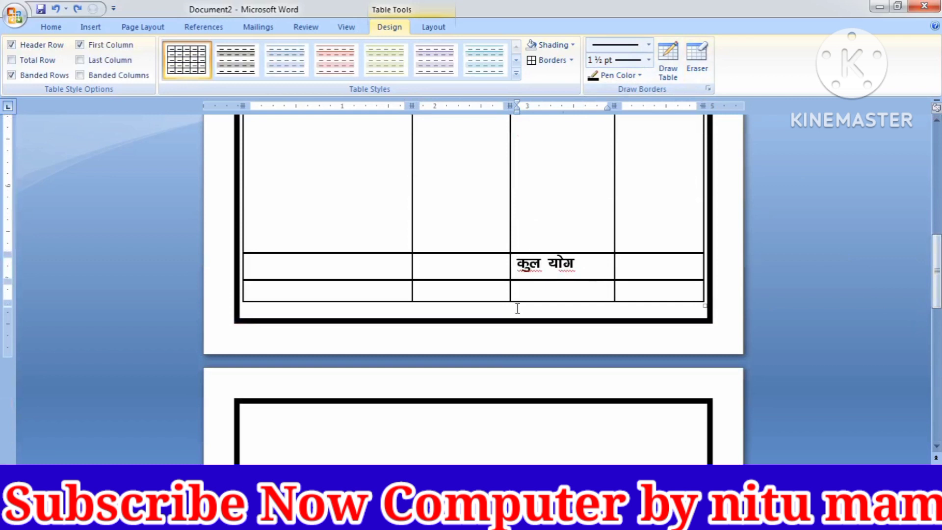
# Step: Merge the first two cells of the कुल योग row into one
pyautogui.moveTo(354, 265); pyautogui.dragTo(425, 266)
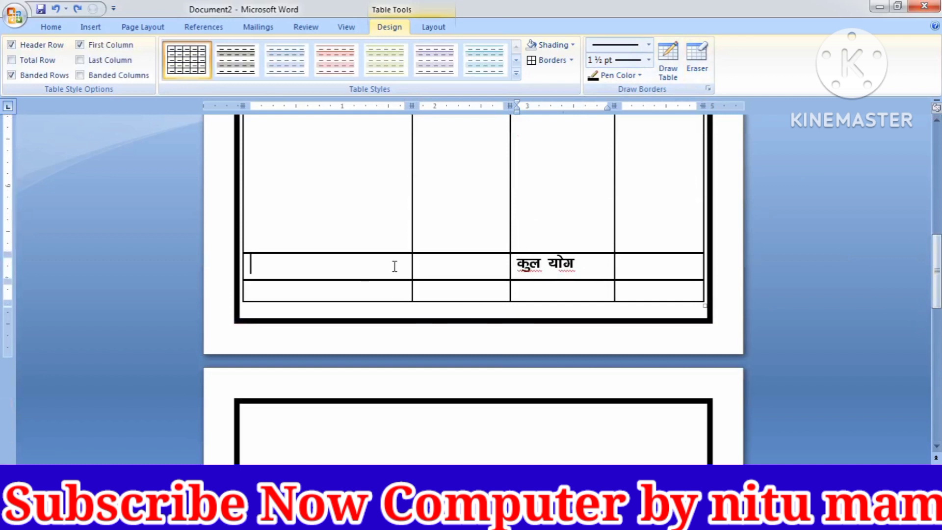
pyautogui.rightClick(429, 260)
pyautogui.click(474, 347)
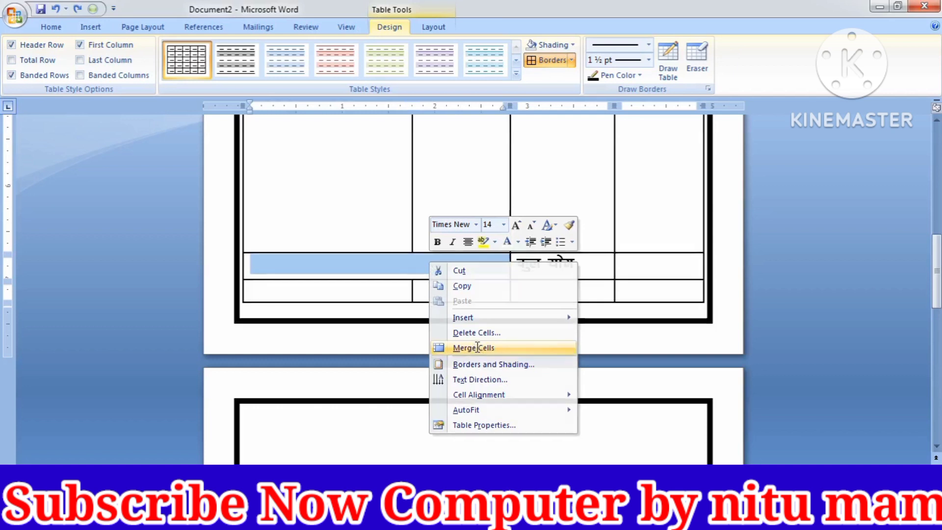
pyautogui.click(457, 264)
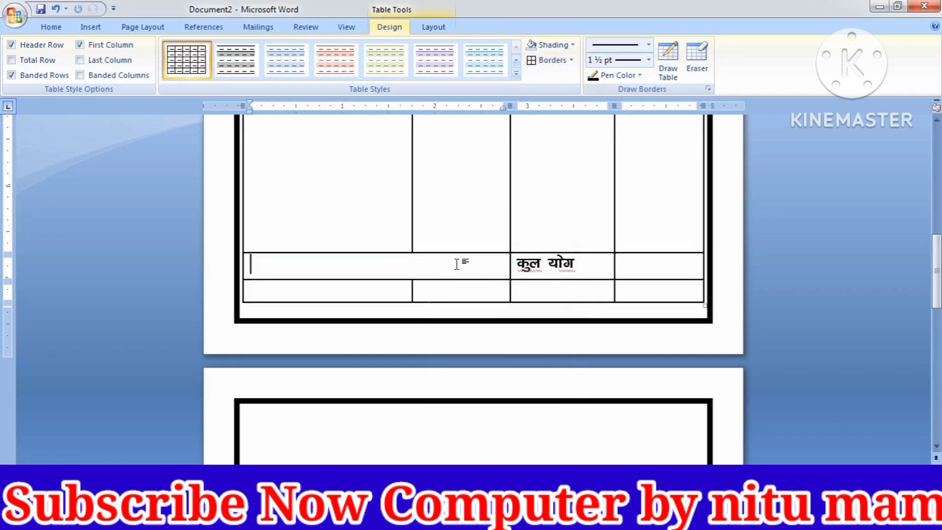
pyautogui.click(696, 66)
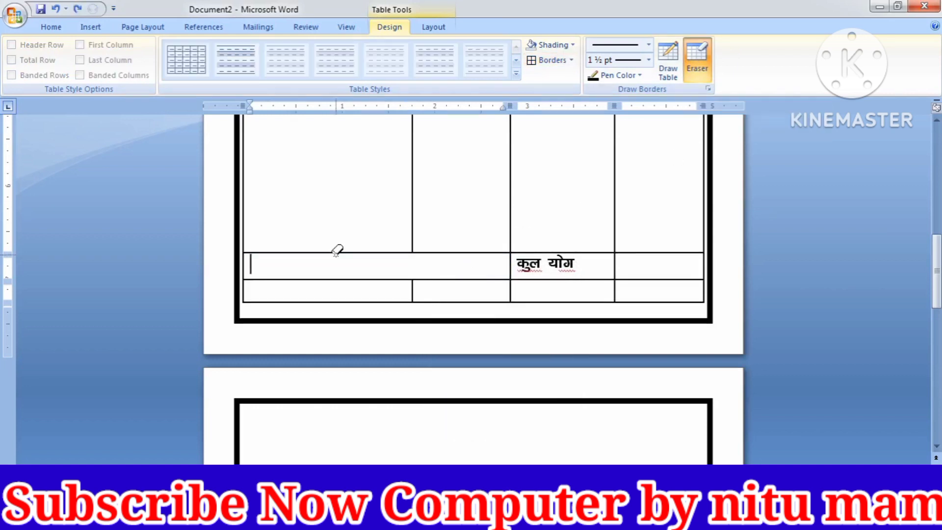
pyautogui.click(697, 64)
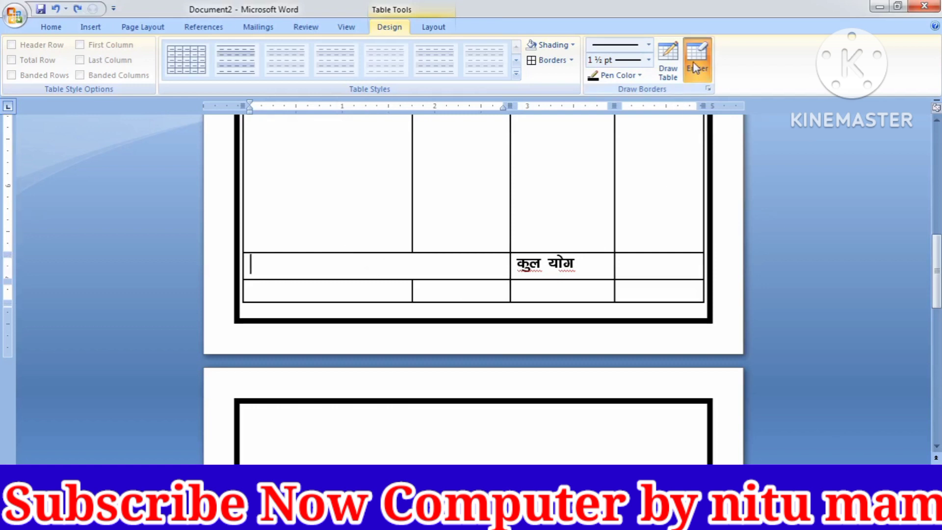
# Step: Merge all cells of the table's bottom row into one wide cell
pyautogui.moveTo(372, 289); pyautogui.dragTo(622, 289)
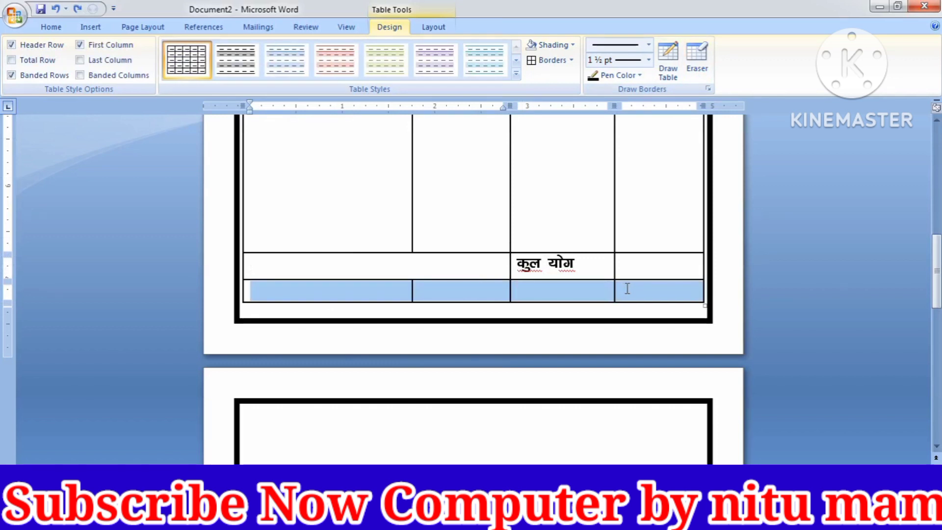
pyautogui.rightClick(576, 292)
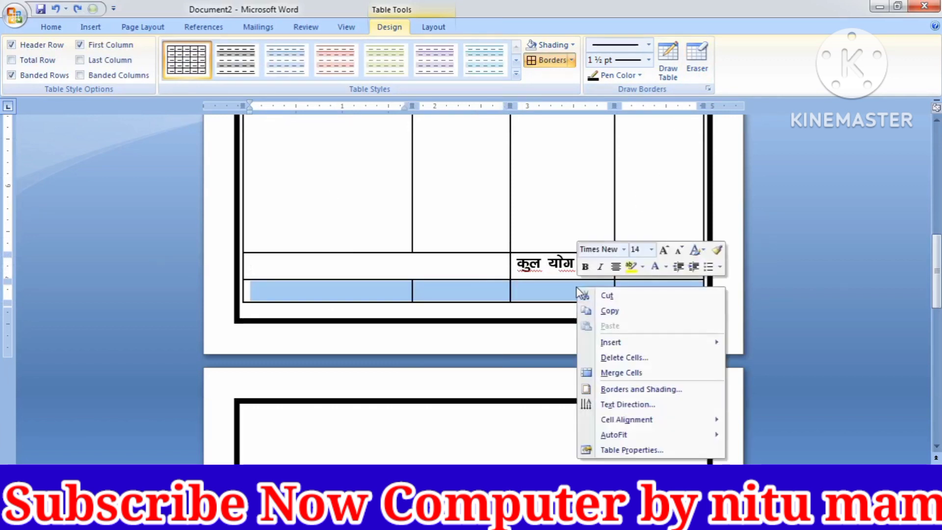
pyautogui.click(635, 372)
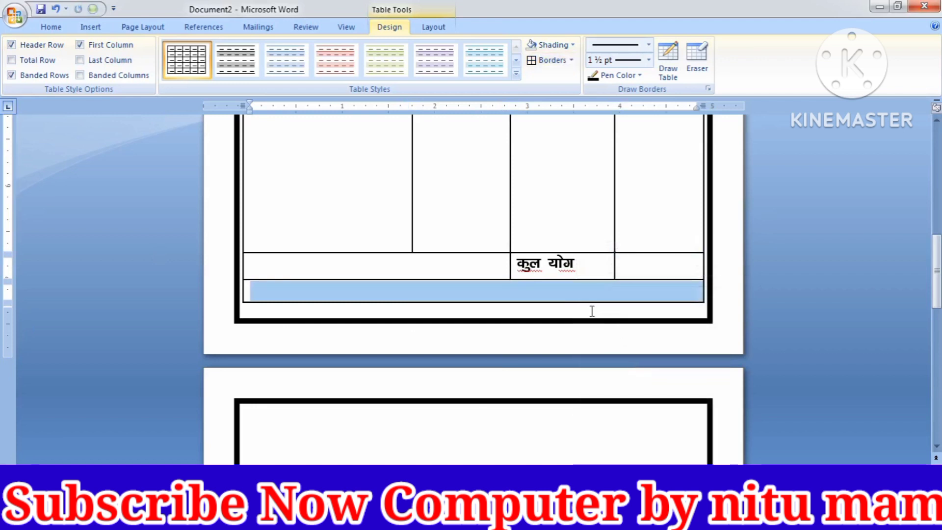
pyautogui.click(574, 286)
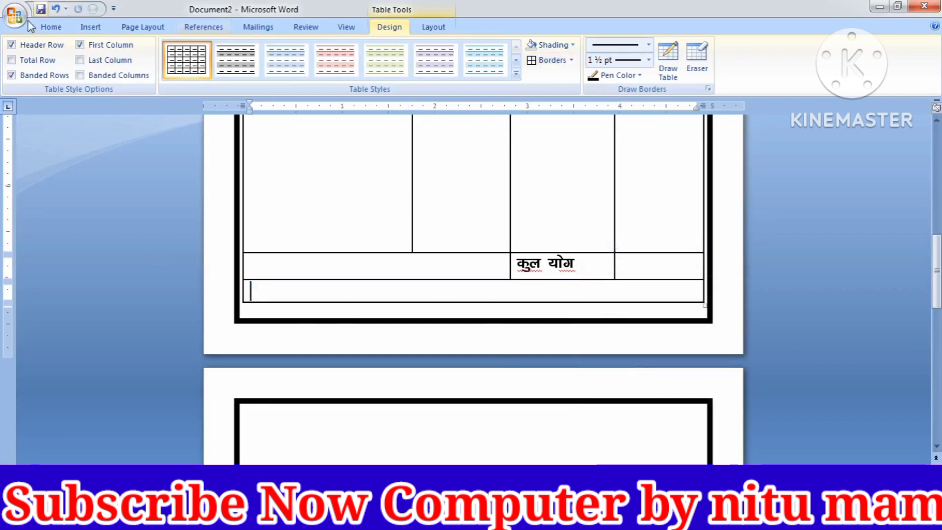
# Step: Type हस्ताक्षर and a dotted signature line in Kruti Dev 041 in the merged bottom cell
pyautogui.click(54, 27)
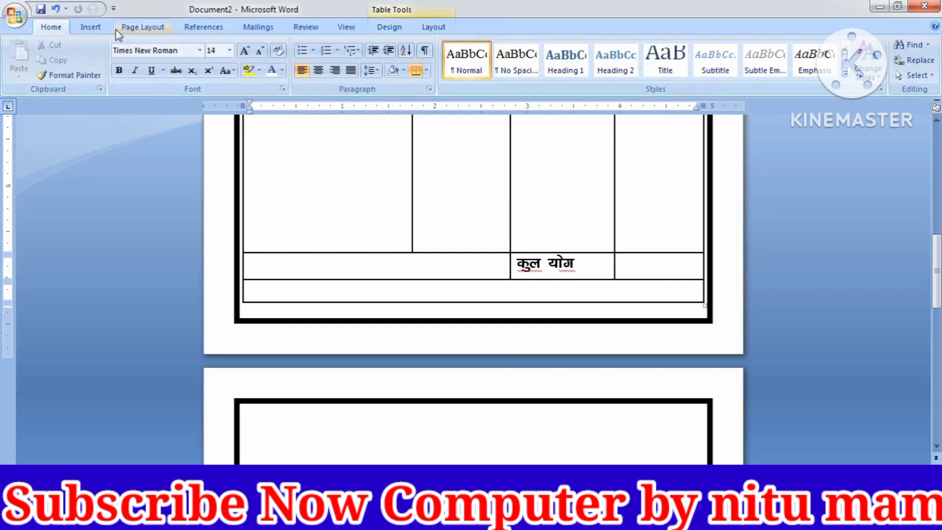
pyautogui.click(200, 50)
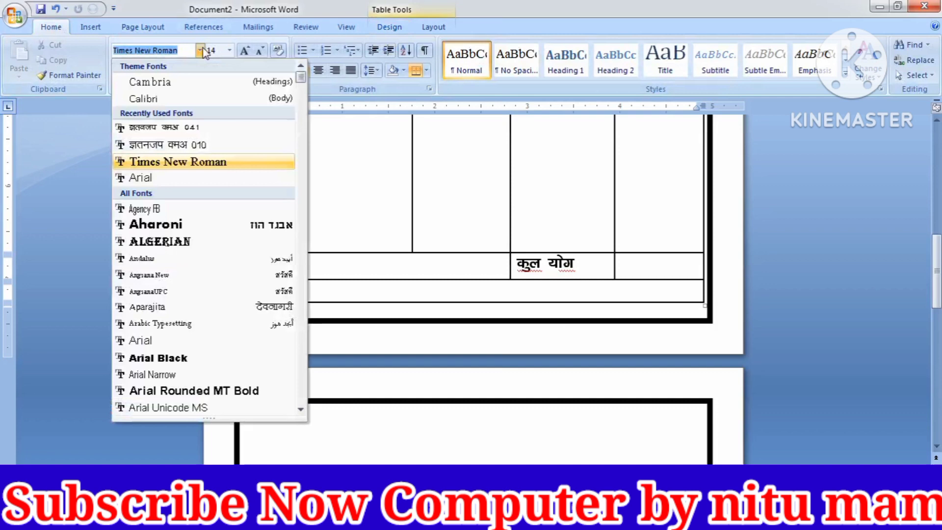
pyautogui.click(186, 129)
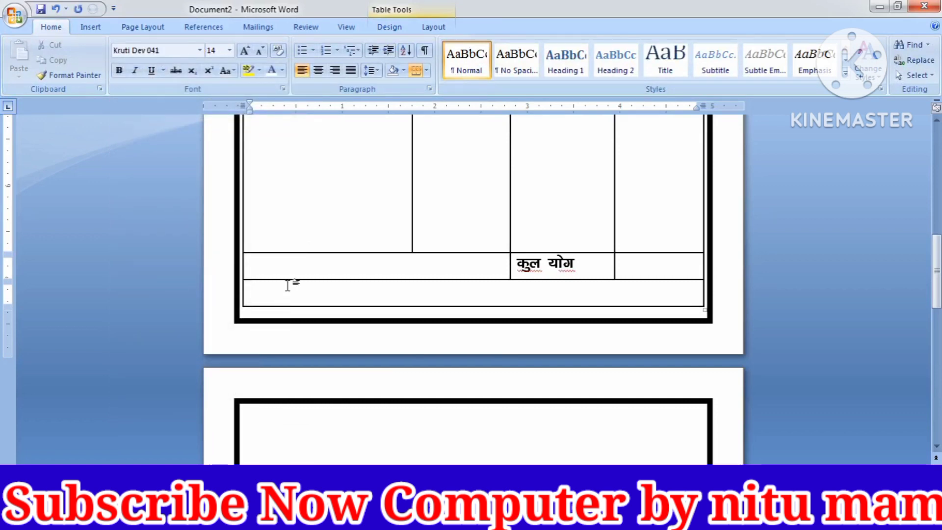
pyautogui.write('gLrk')
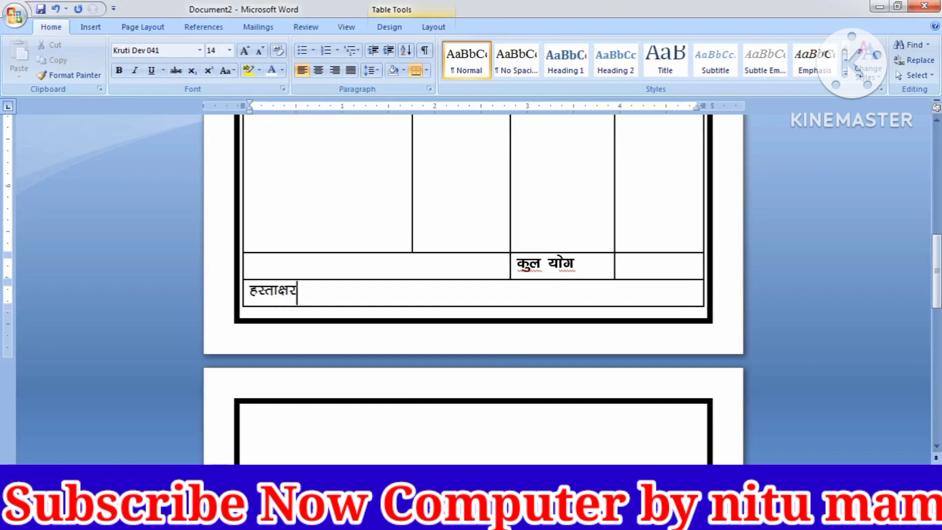
pyautogui.write('j')
pyautogui.write('.')
pyautogui.write('...................................................................................')
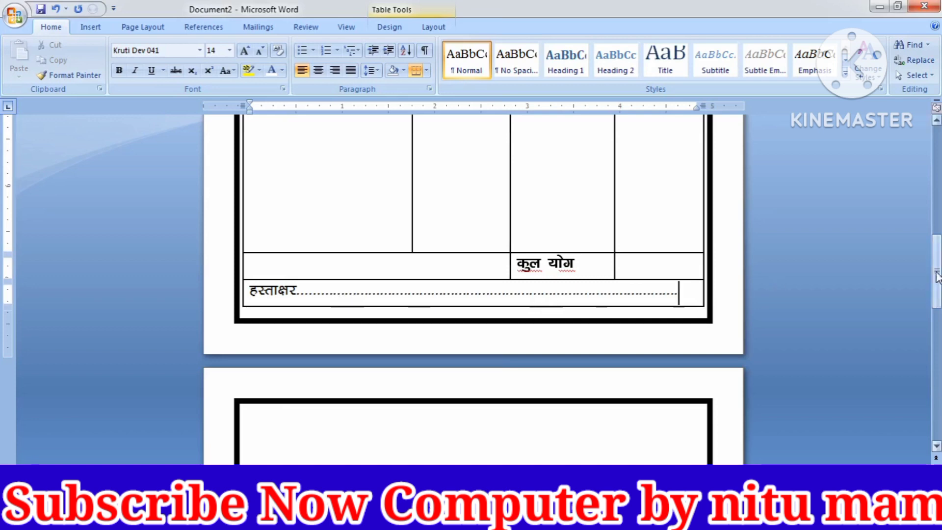
pyautogui.moveTo(936, 279)
pyautogui.mouseDown()
pyautogui.moveTo(937, 172)
pyautogui.moveTo(938, 249)
pyautogui.mouseUp()
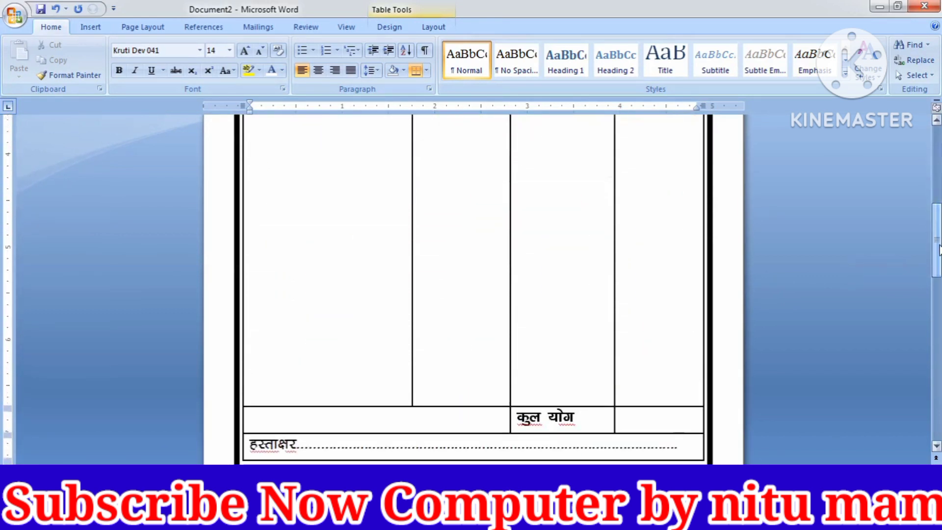